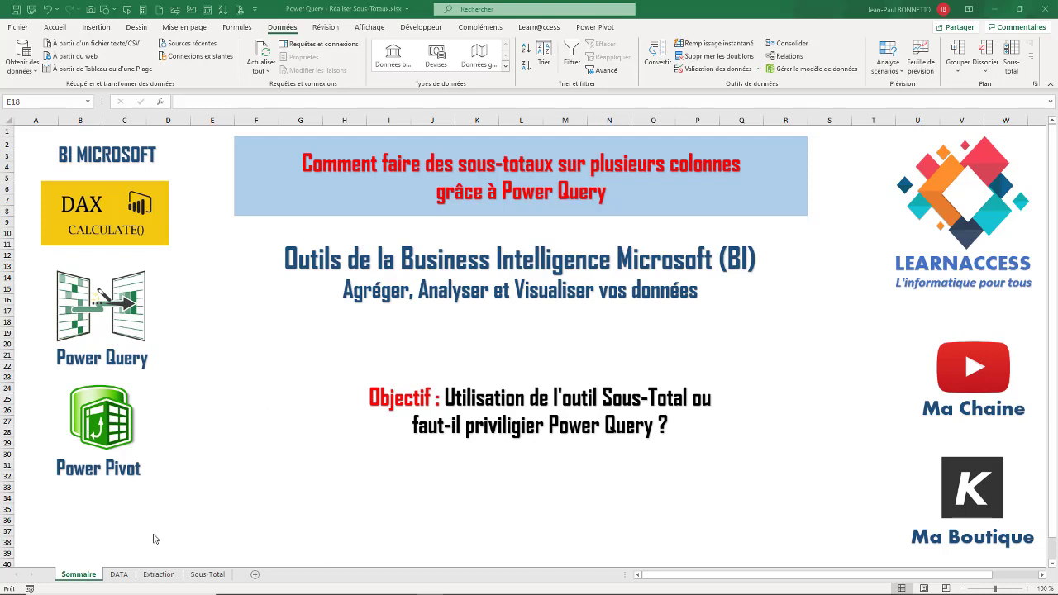
Go to the DATA sheet and zoom in on the customer purchase data
{"action": "left_click", "coordinate": [119, 575]}
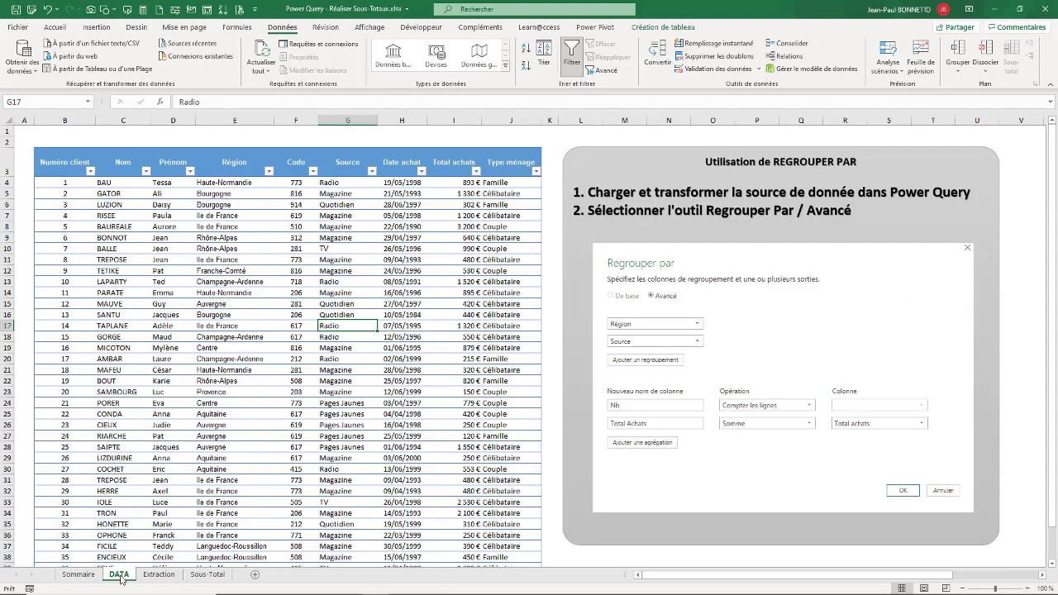
{"action": "scroll", "coordinate": [145, 382], "scroll_direction": "up", "scroll_amount": 3, "text": "ctrl"}
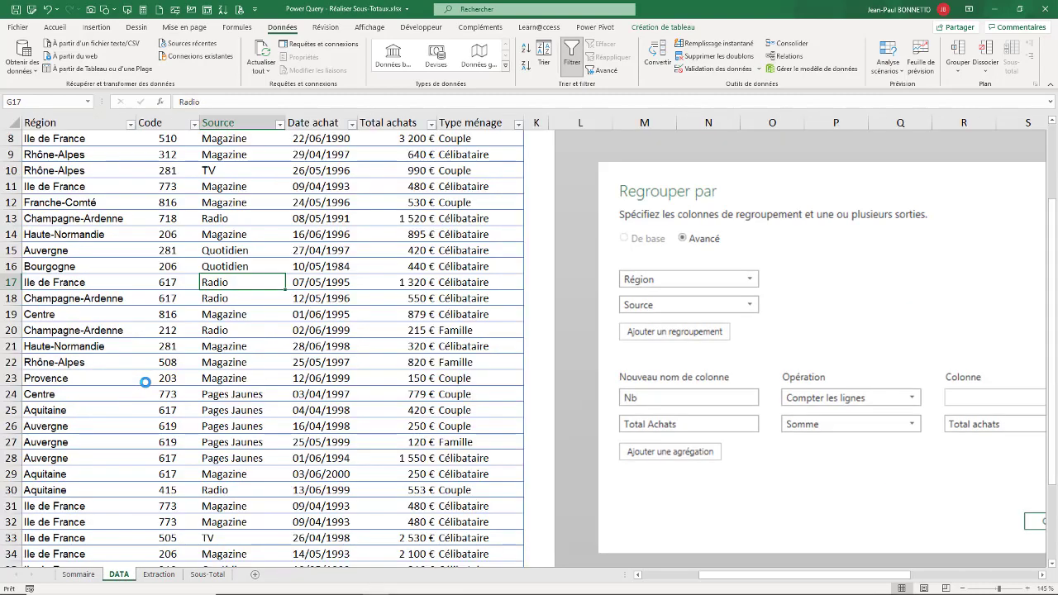
{"action": "left_click_drag", "start_coordinate": [702, 575], "coordinate": [639, 575]}
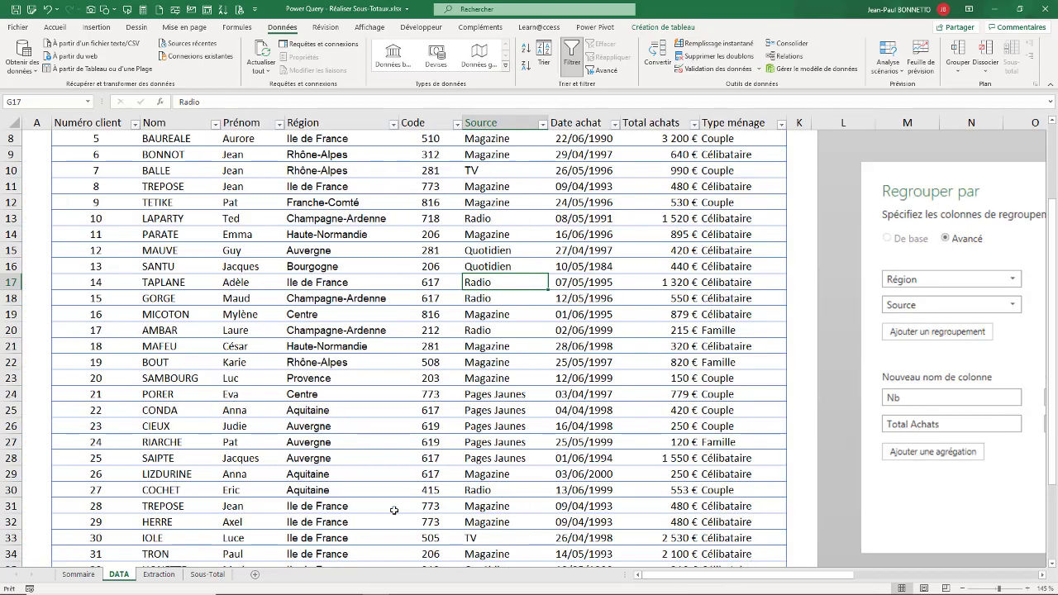
{"action": "scroll", "coordinate": [288, 404], "scroll_direction": "up", "scroll_amount": 3}
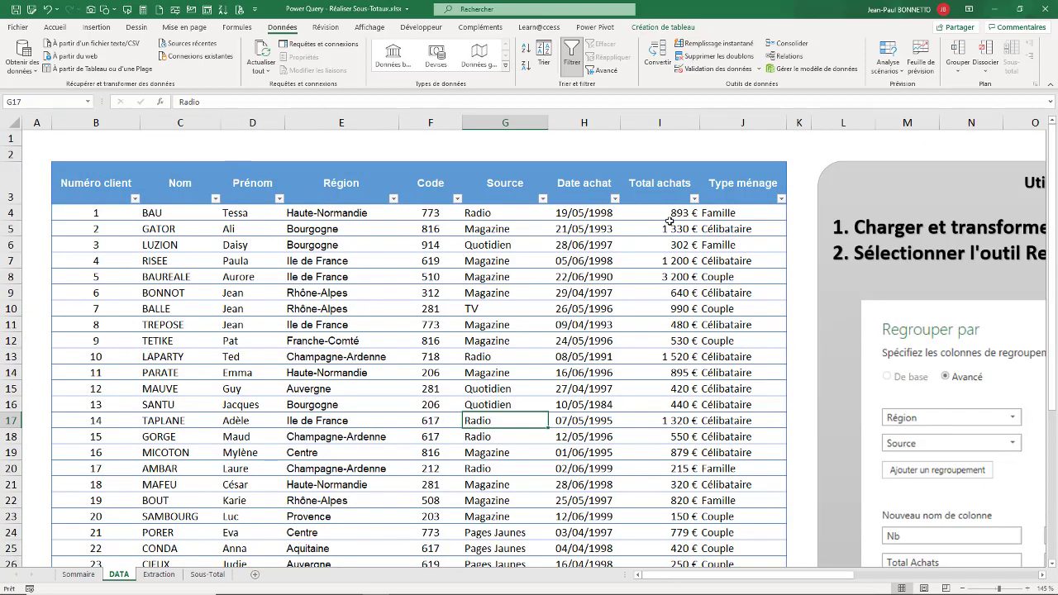
{"action": "scroll", "coordinate": [467, 271], "scroll_direction": "down", "scroll_amount": 6}
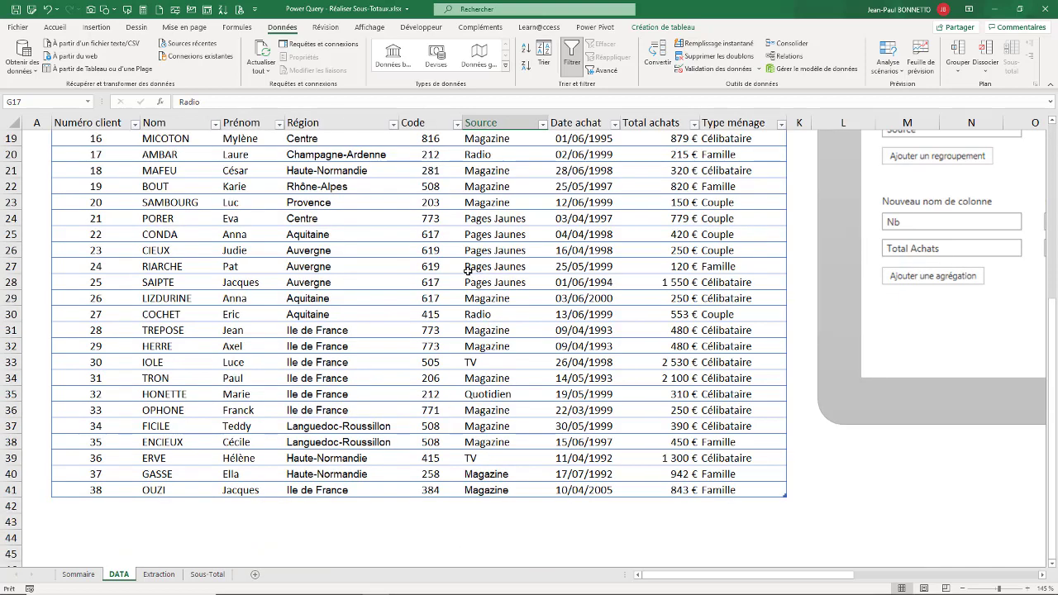
{"action": "scroll", "coordinate": [468, 271], "scroll_direction": "up", "scroll_amount": 6}
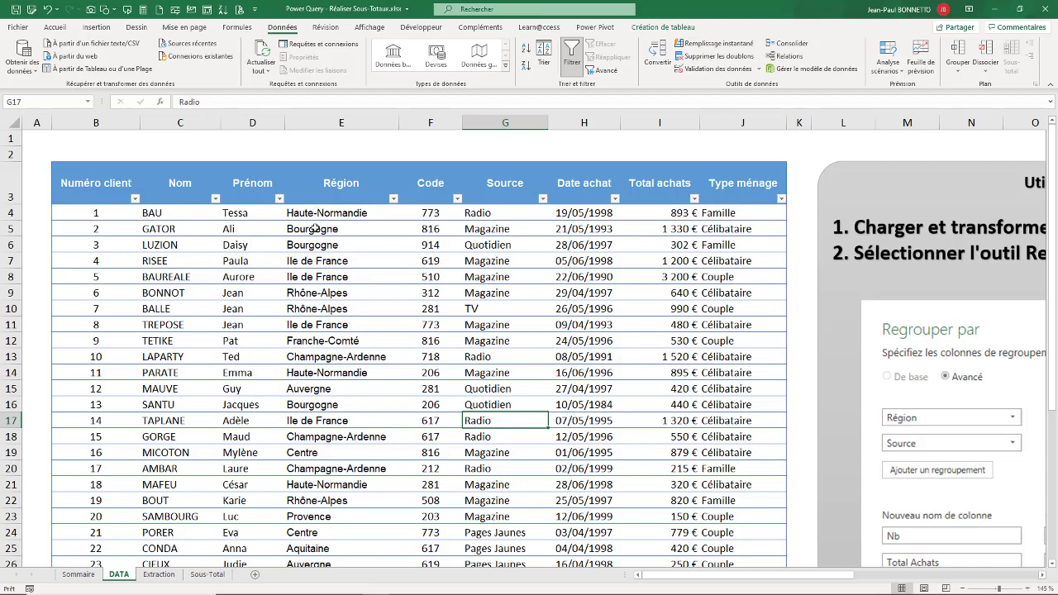
Select sample Région and Total achats ranges, including the 3 200 € and Ile de France cells
{"action": "left_click_drag", "start_coordinate": [314, 229], "coordinate": [347, 405]}
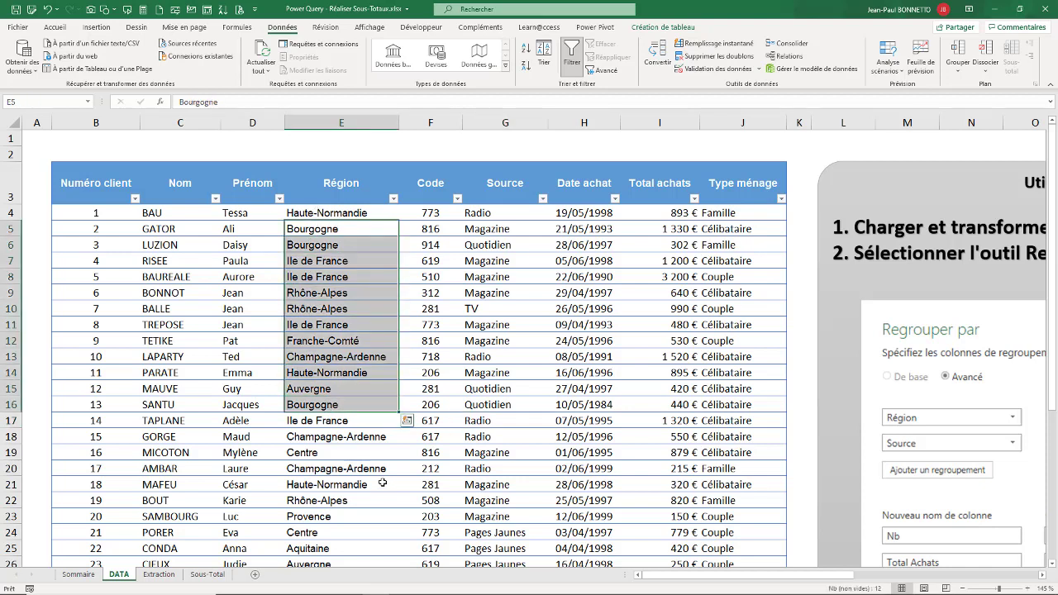
{"action": "left_click_drag", "start_coordinate": [662, 230], "coordinate": [662, 356]}
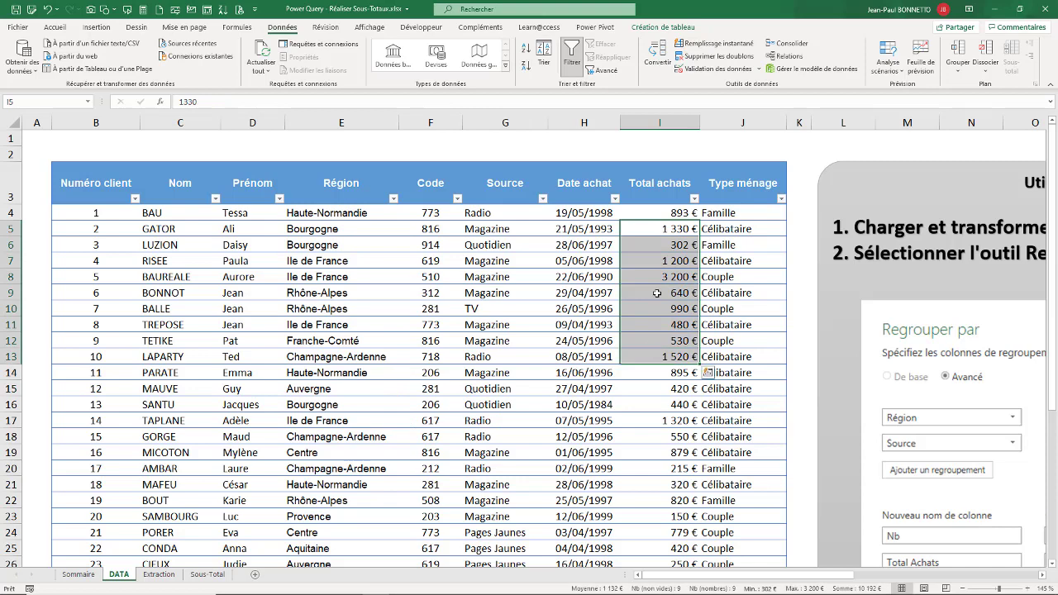
{"action": "left_click", "coordinate": [675, 278]}
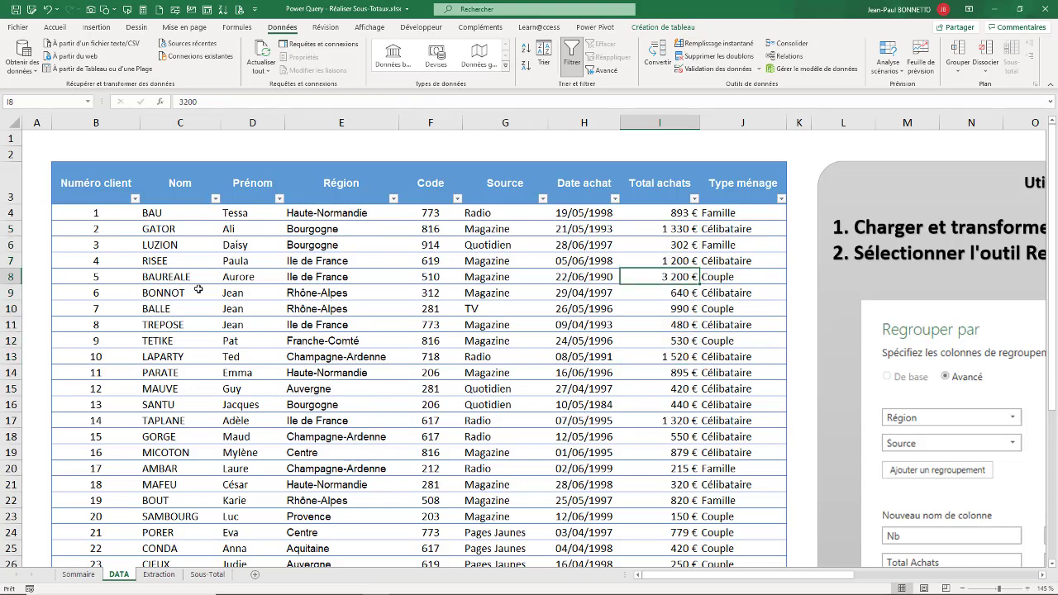
{"action": "left_click", "coordinate": [343, 279]}
On the Sous-Total sheet, inspect the Aquitaine, Auvergne and Centre subtotal rows
{"action": "left_click", "coordinate": [207, 574]}
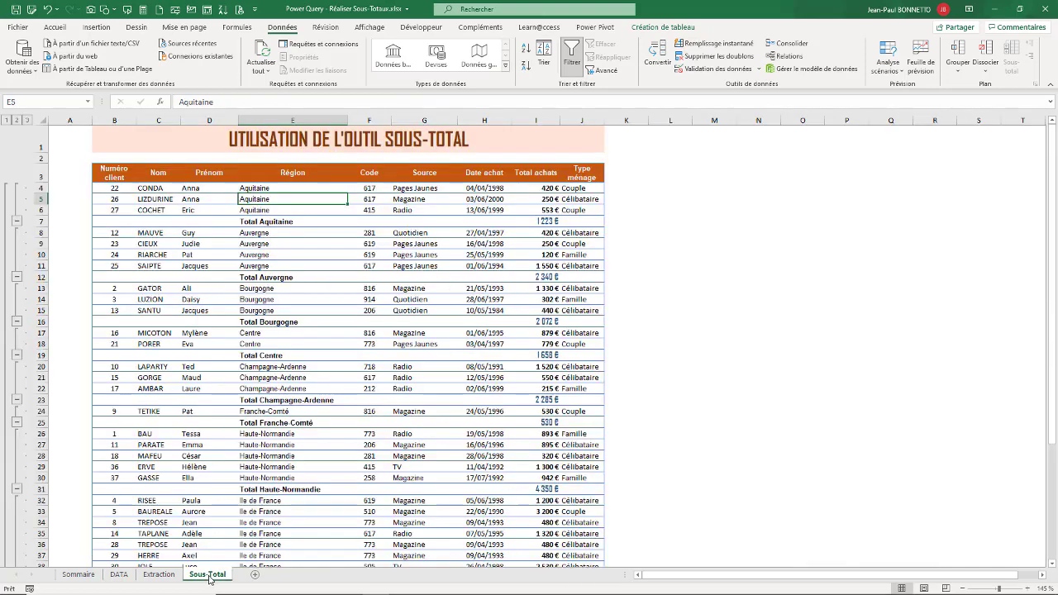
{"action": "left_click_drag", "start_coordinate": [241, 224], "coordinate": [545, 221]}
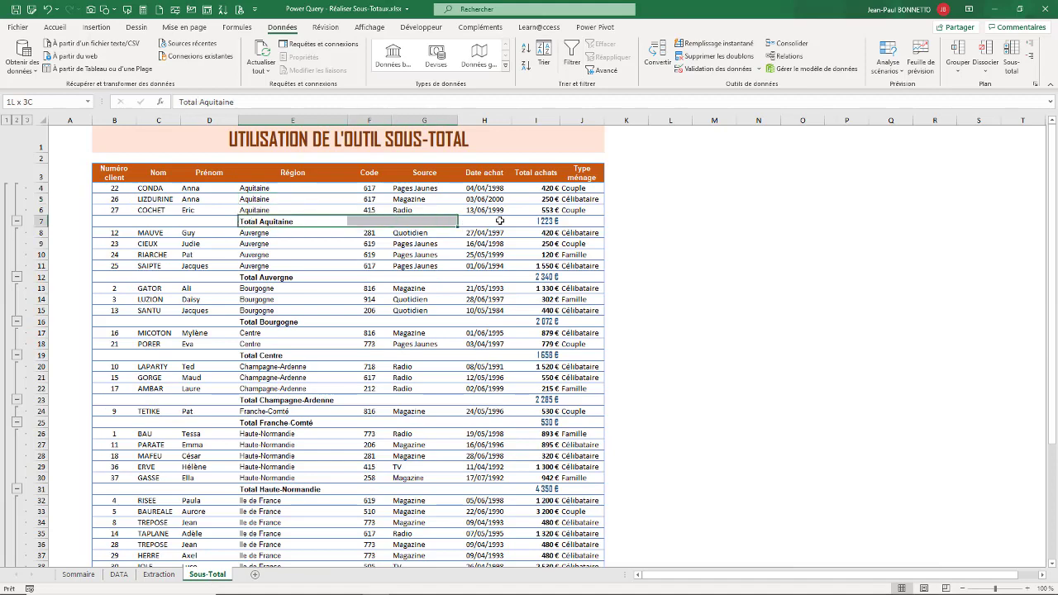
{"action": "scroll", "coordinate": [552, 268], "scroll_direction": "up", "scroll_amount": 1, "text": "ctrl"}
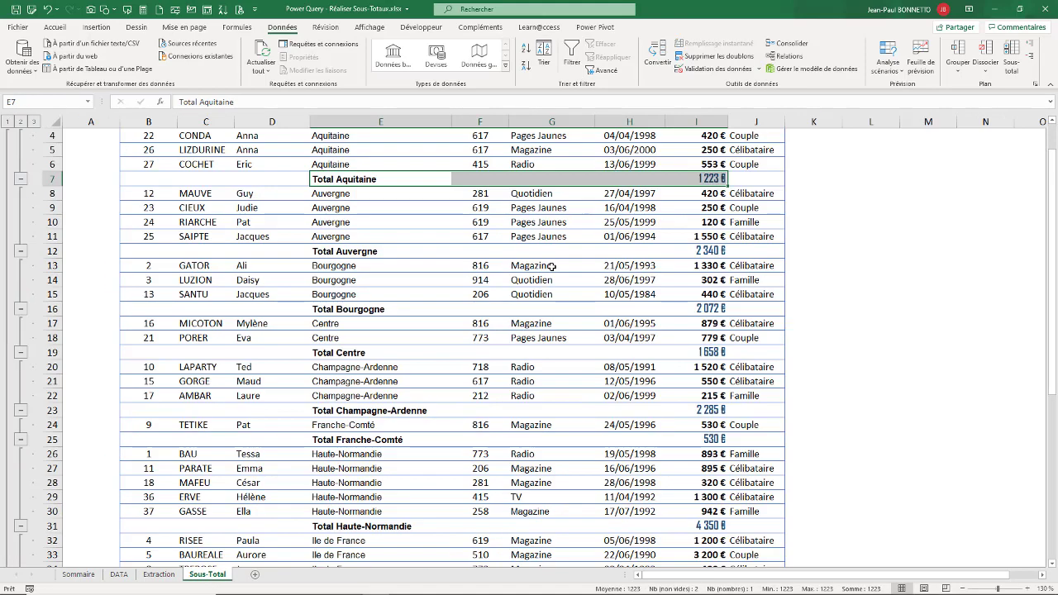
{"action": "scroll", "coordinate": [551, 268], "scroll_direction": "up", "scroll_amount": 1, "text": "ctrl"}
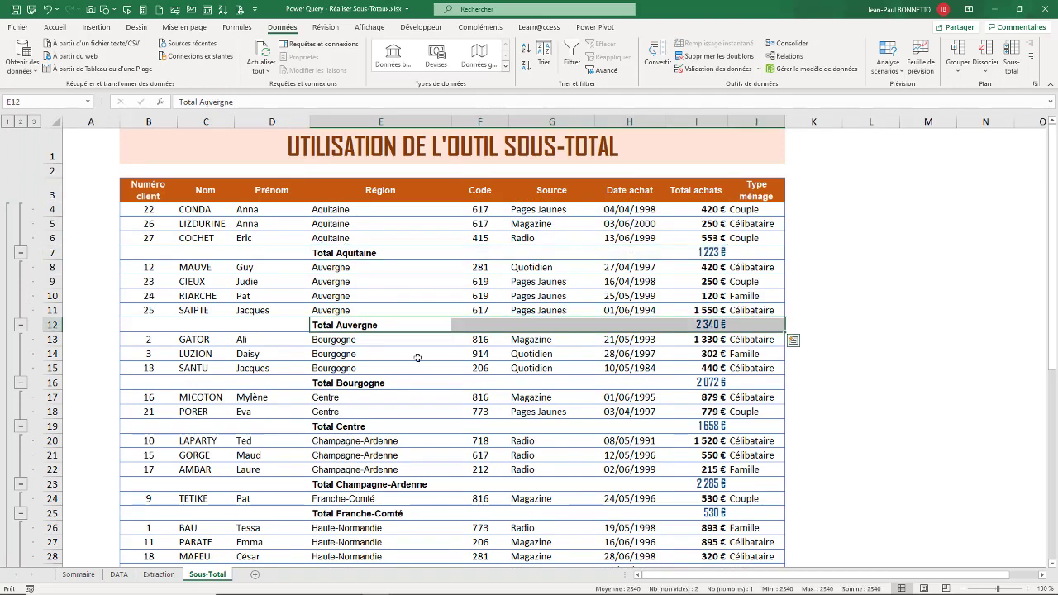
{"action": "left_click_drag", "start_coordinate": [332, 425], "coordinate": [699, 420]}
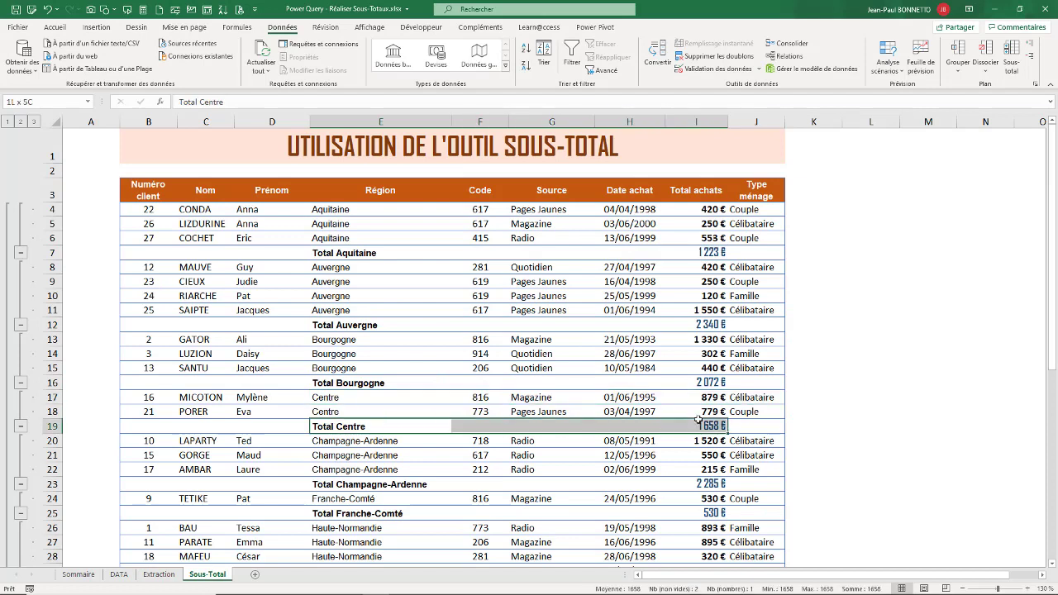
{"action": "left_click", "coordinate": [420, 210]}
{"action": "left_click", "coordinate": [385, 308]}
{"action": "left_click", "coordinate": [313, 267]}
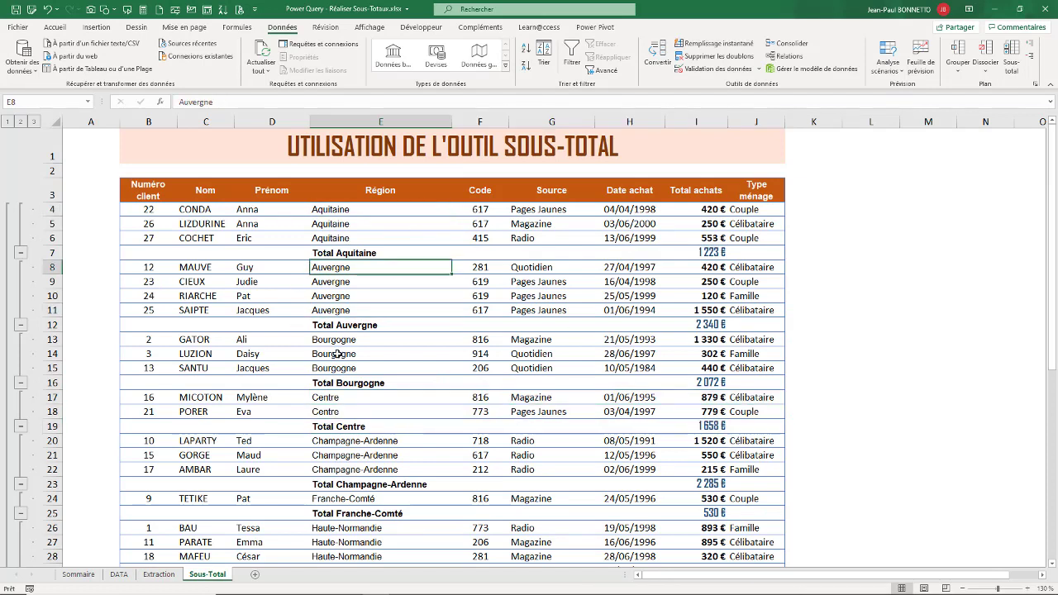
{"action": "left_click", "coordinate": [301, 285]}
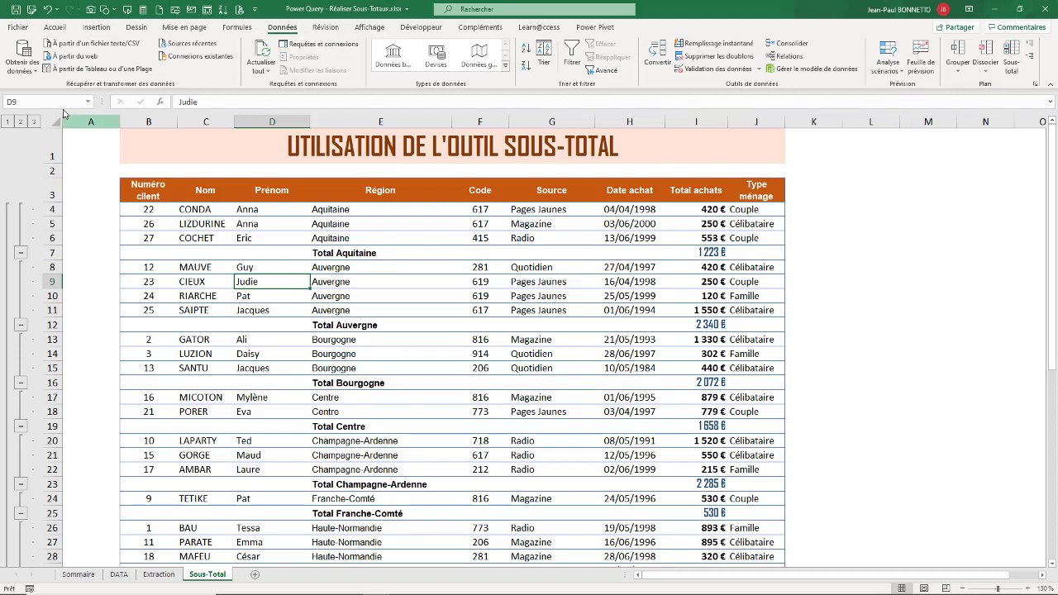
Collapse the outline to levels 2 and 1, bold Total Rhône-Alpes, then expand to level 3
{"action": "left_click", "coordinate": [21, 122]}
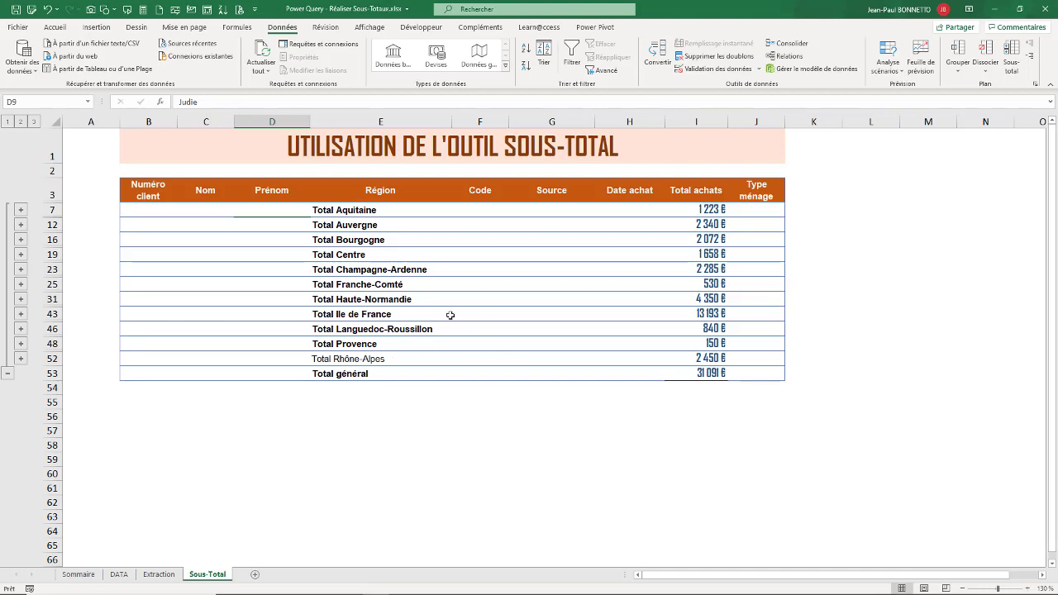
{"action": "left_click", "coordinate": [8, 123]}
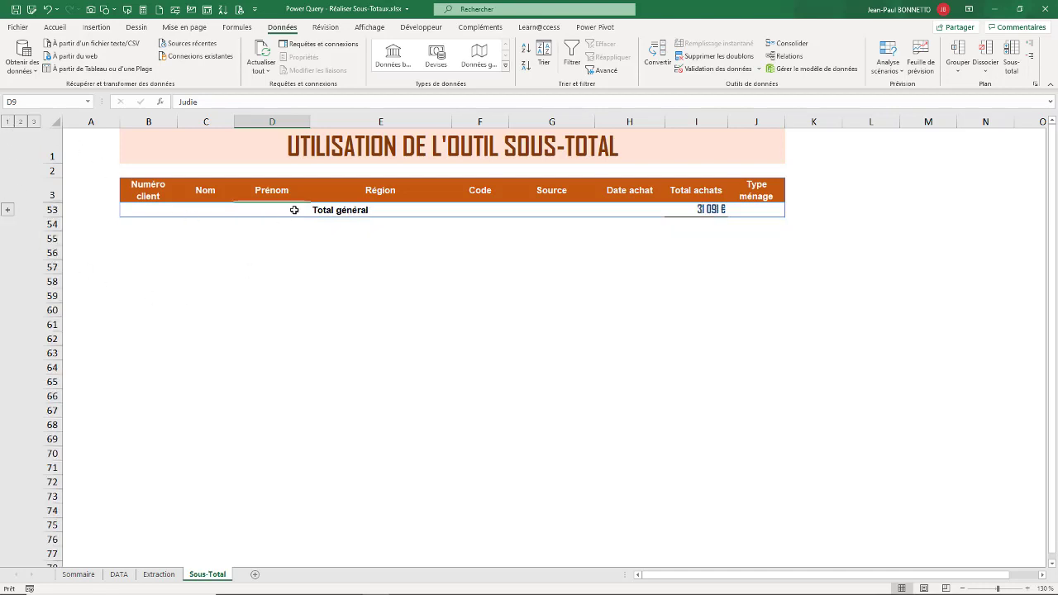
{"action": "left_click", "coordinate": [20, 122]}
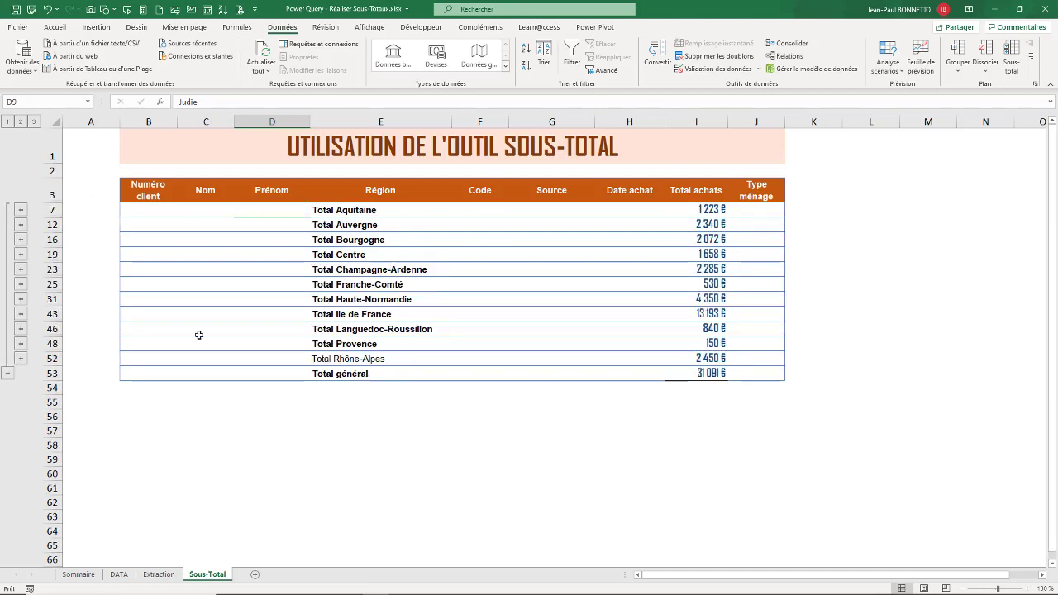
{"action": "left_click", "coordinate": [333, 361]}
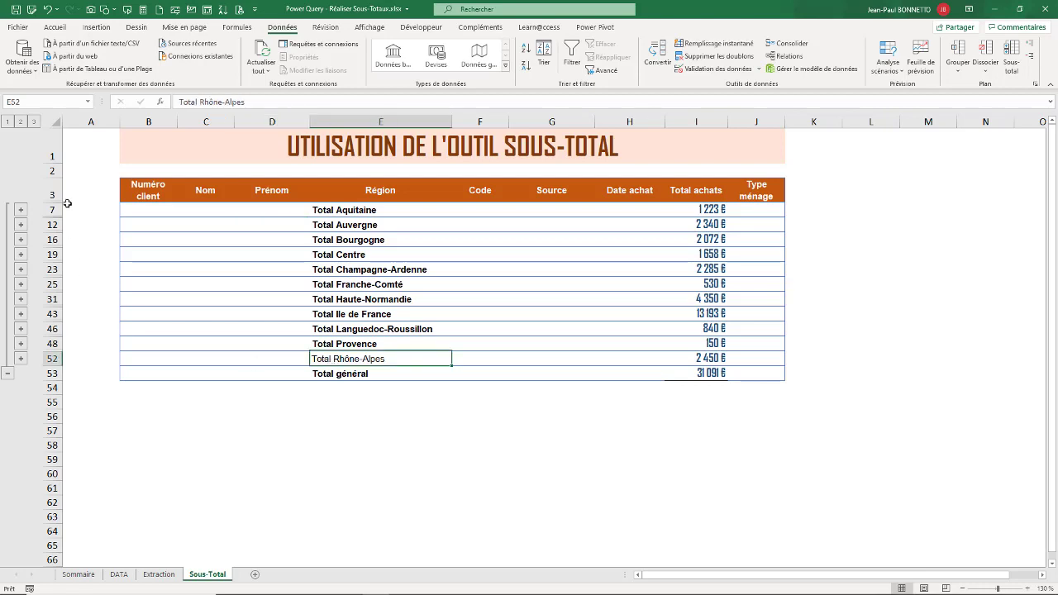
{"action": "left_click", "coordinate": [55, 27]}
{"action": "left_click", "coordinate": [141, 65]}
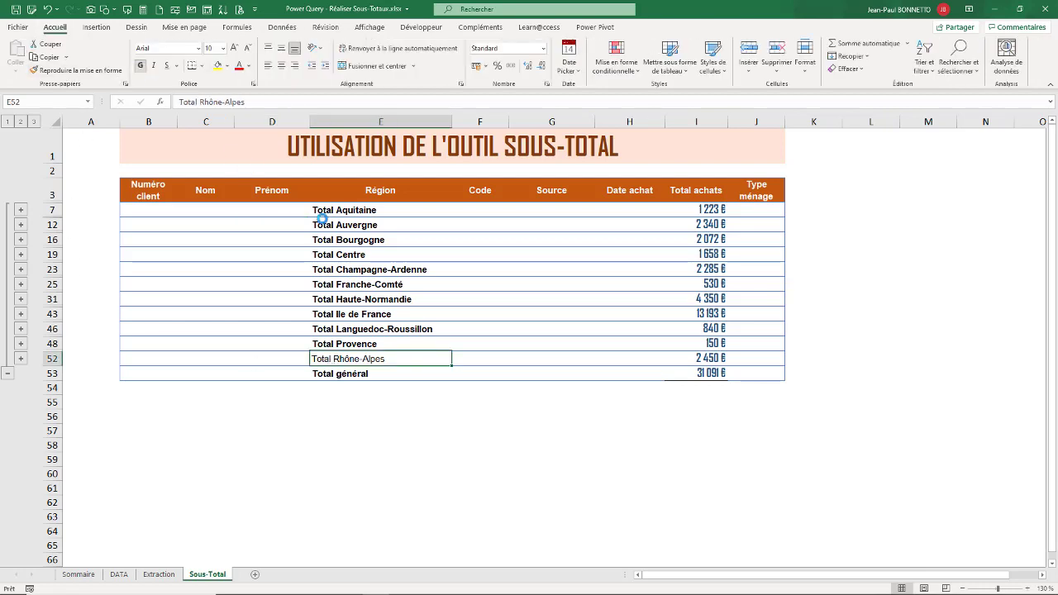
{"action": "left_click_drag", "start_coordinate": [376, 238], "coordinate": [372, 231]}
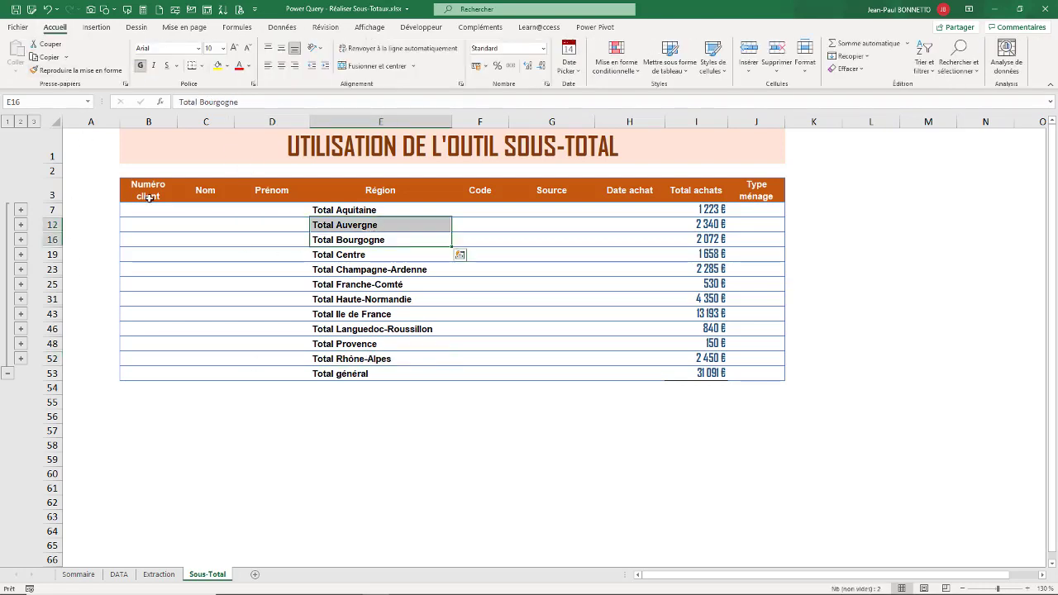
{"action": "left_click", "coordinate": [34, 122]}
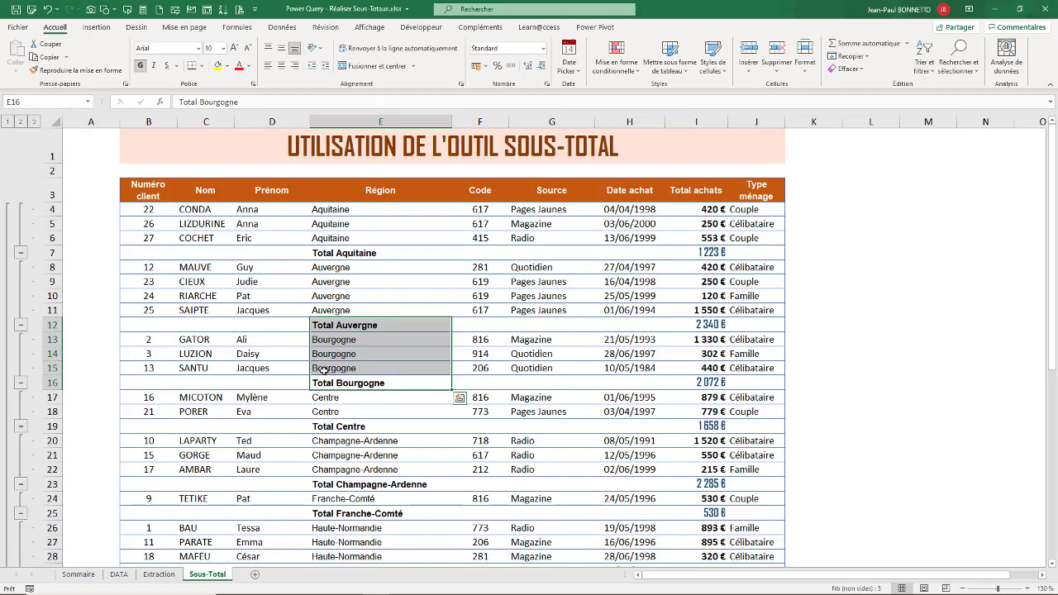
{"action": "left_click", "coordinate": [328, 262]}
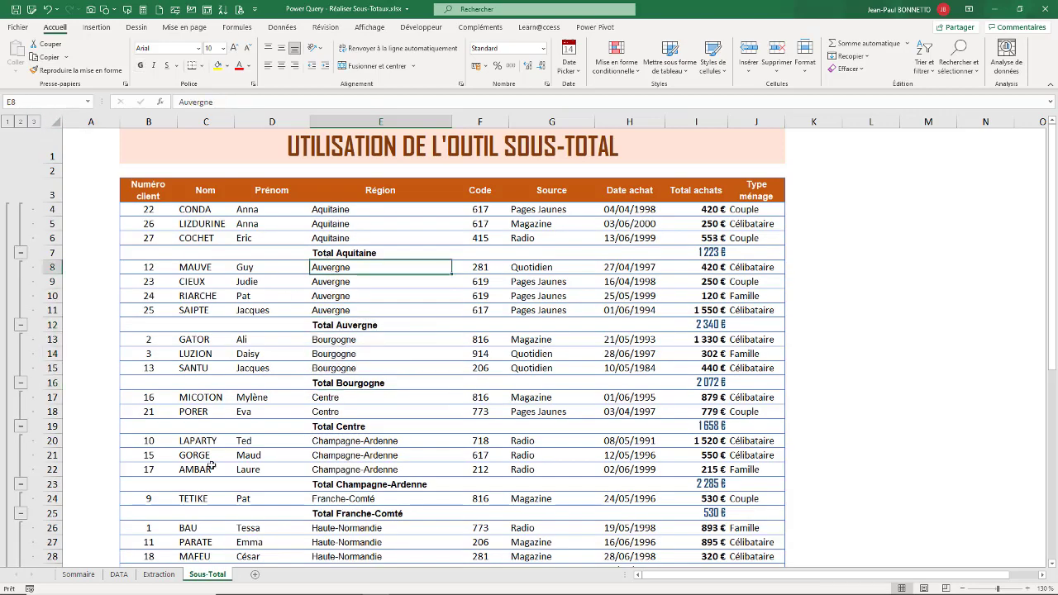
{"action": "left_click", "coordinate": [160, 576]}
{"action": "left_click_drag", "start_coordinate": [79, 211], "coordinate": [248, 440]}
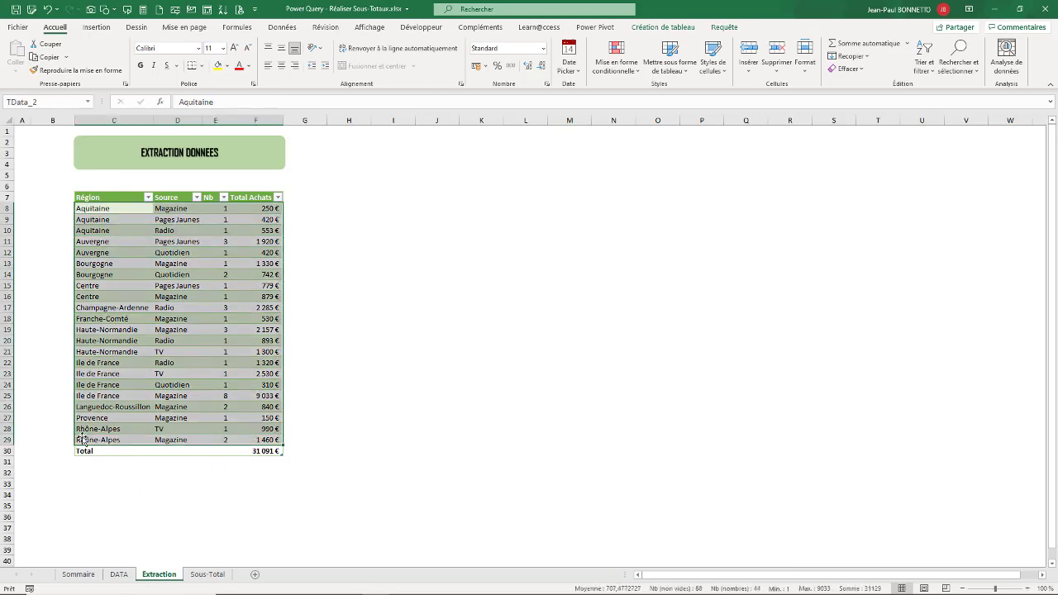
{"action": "left_click", "coordinate": [167, 277]}
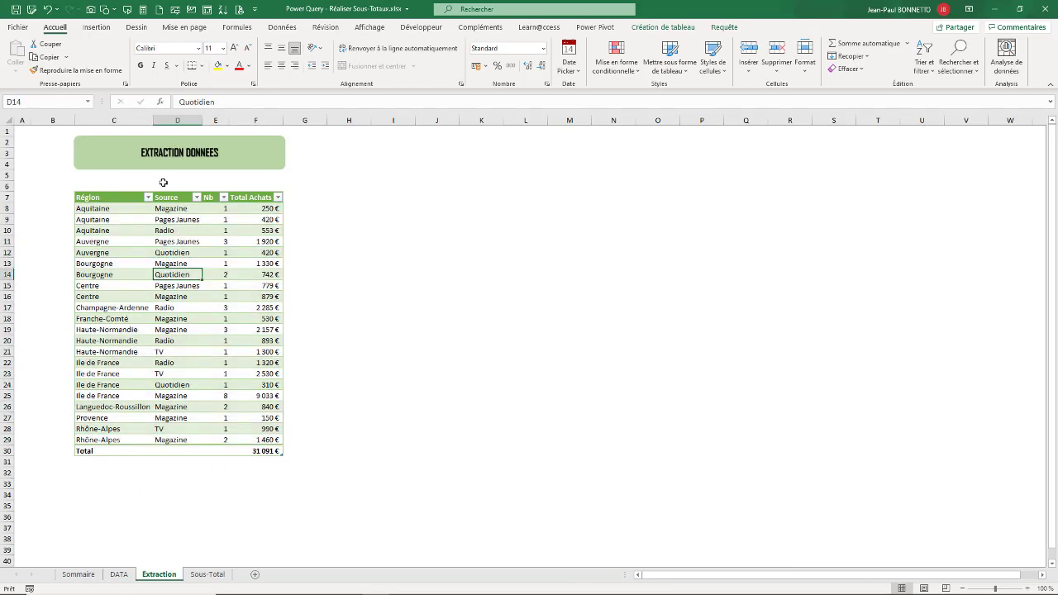
{"action": "left_click", "coordinate": [149, 240]}
{"action": "left_click", "coordinate": [129, 272]}
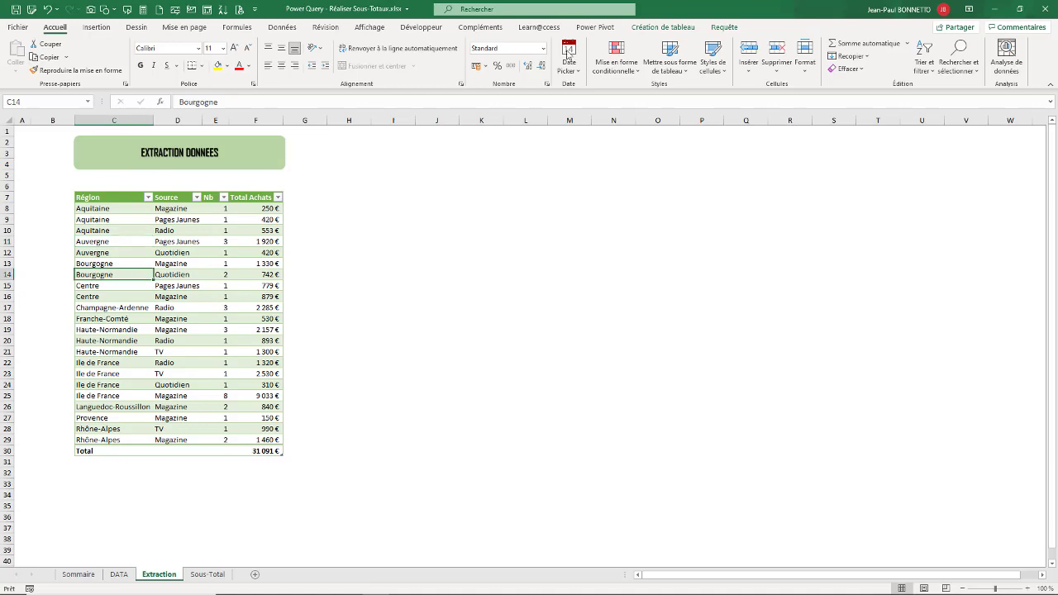
{"action": "left_click", "coordinate": [725, 28]}
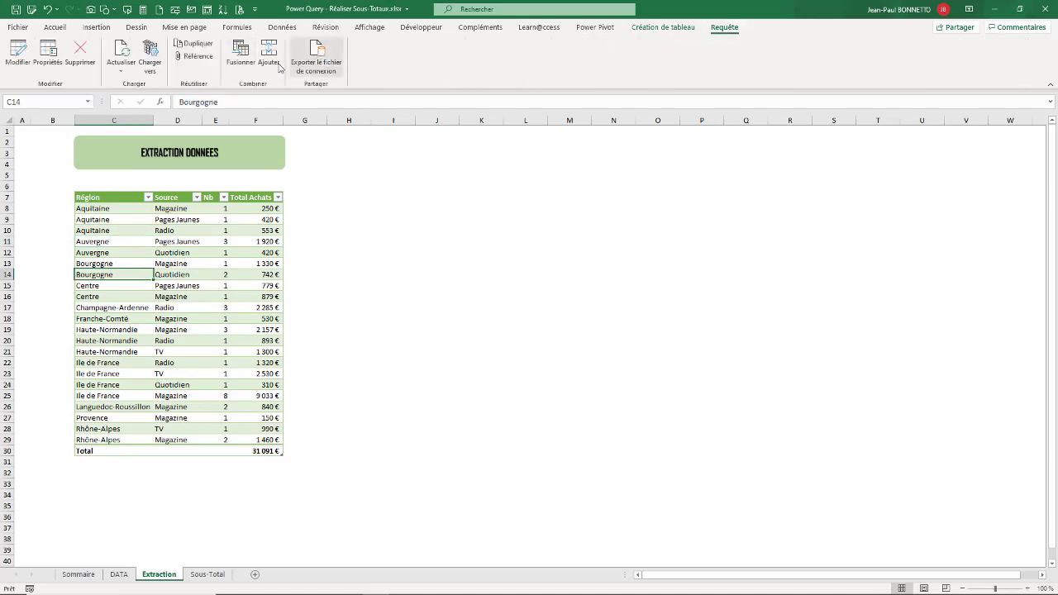
{"action": "left_click", "coordinate": [392, 210]}
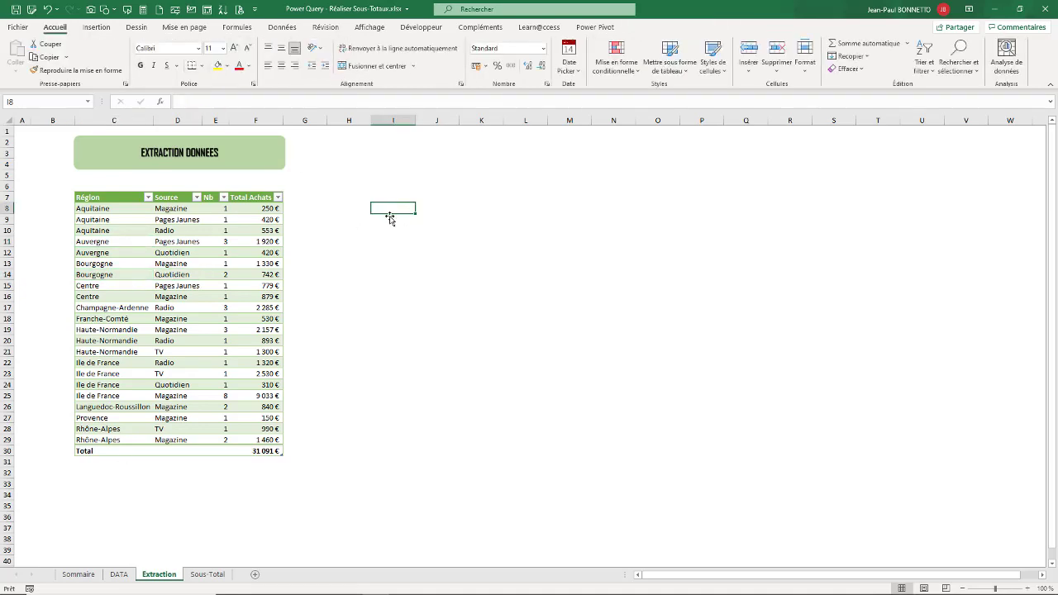
{"action": "left_click", "coordinate": [119, 574]}
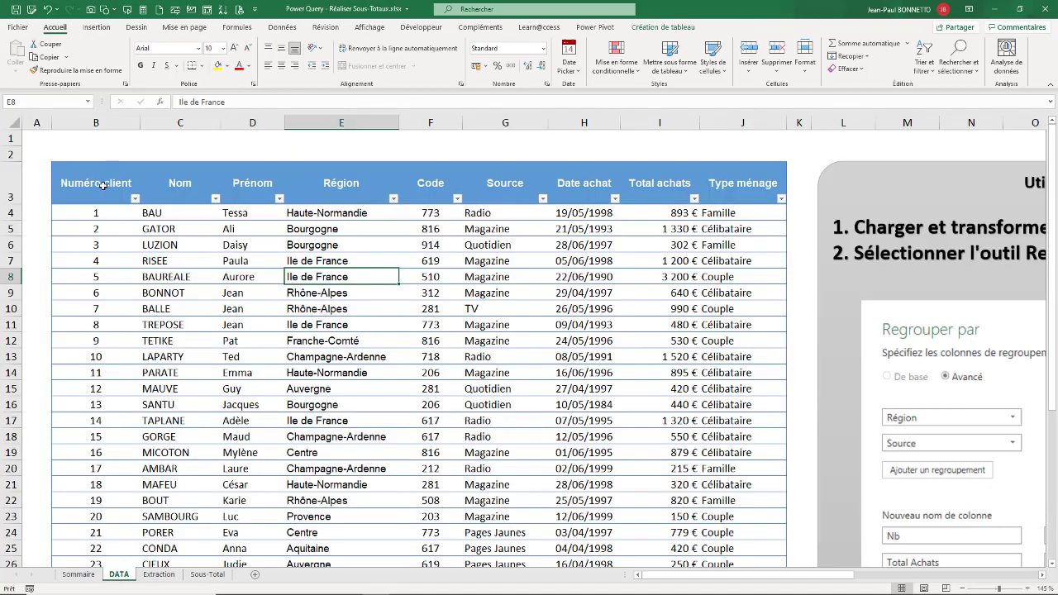
Copy the DATA client table B3:J41 and add a new sheet placed last
{"action": "left_click", "coordinate": [101, 185]}
{"action": "key", "text": "ctrl+shift+End"}
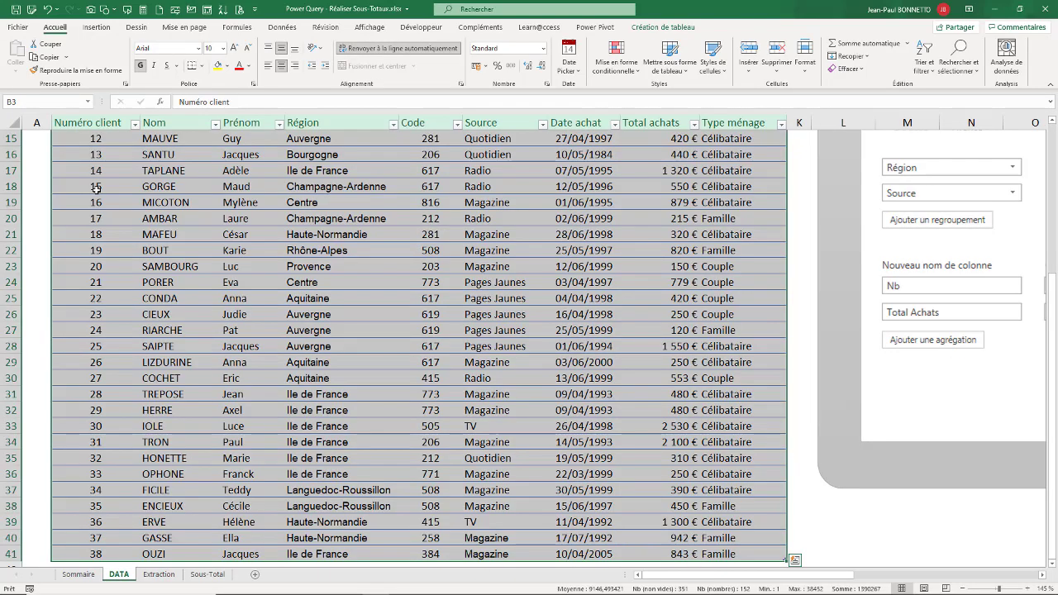
{"action": "key", "text": "ctrl+c"}
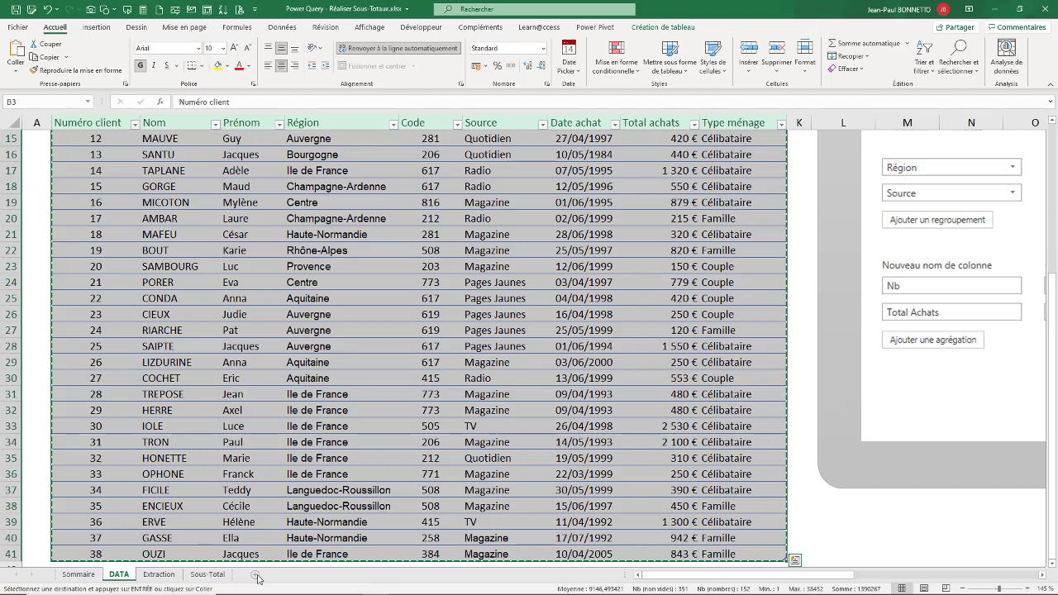
{"action": "left_click", "coordinate": [256, 575]}
{"action": "left_click_drag", "start_coordinate": [154, 577], "coordinate": [294, 576]}
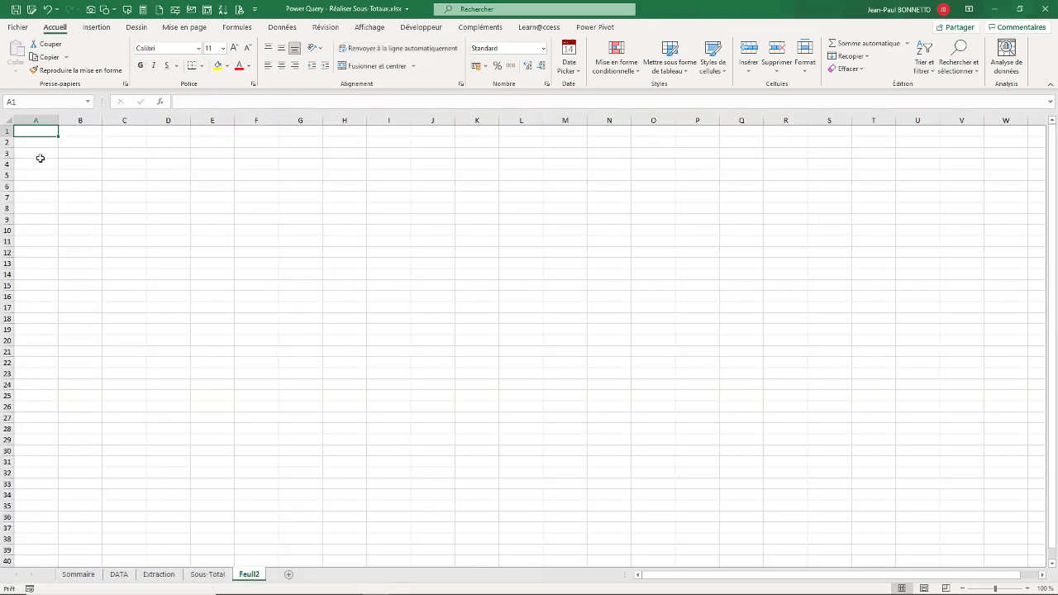
Copy the DATA table again and paste it into Feuil2 at cell B2
{"action": "left_click", "coordinate": [83, 144]}
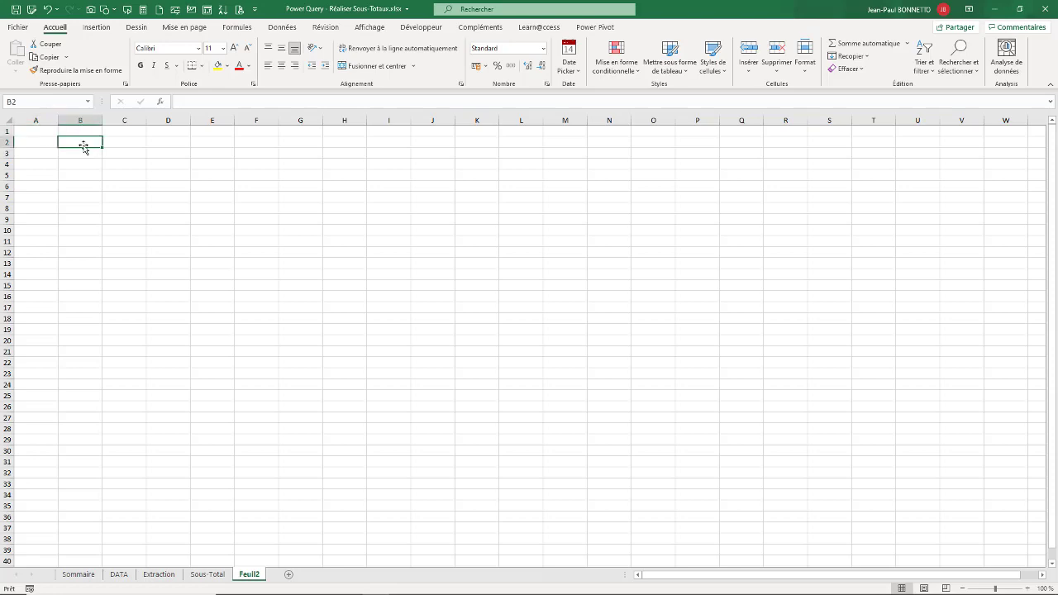
{"action": "left_click", "coordinate": [119, 575]}
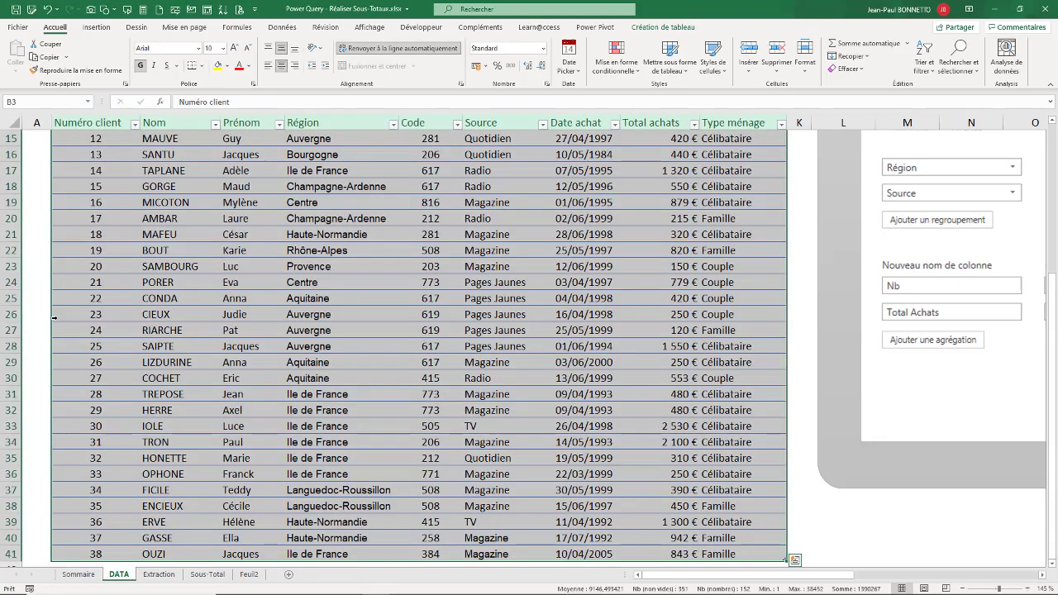
{"action": "key", "text": "ctrl+c"}
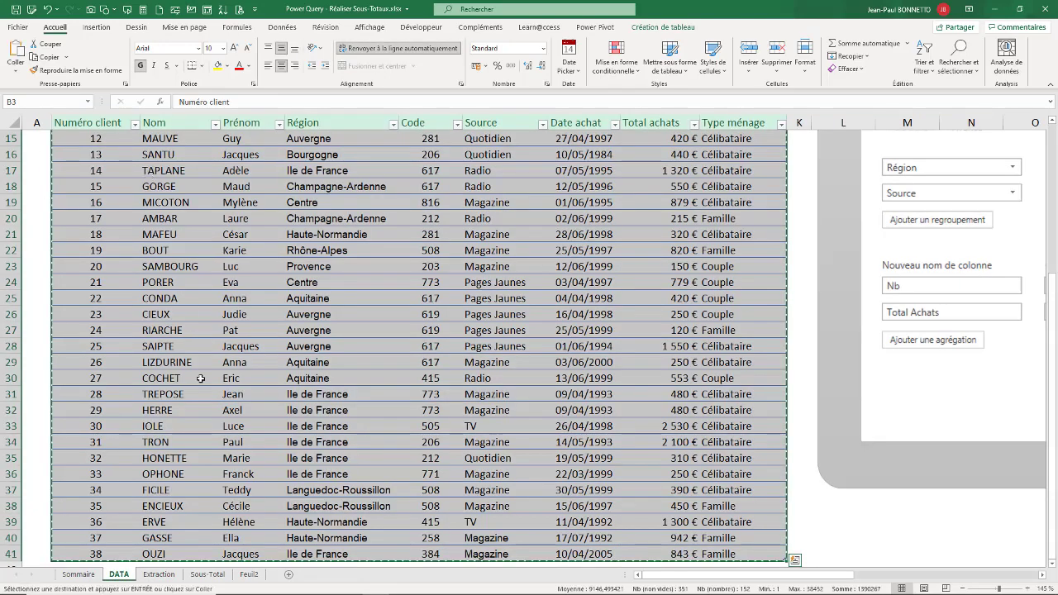
{"action": "left_click", "coordinate": [249, 574]}
{"action": "key", "text": "ctrl+v"}
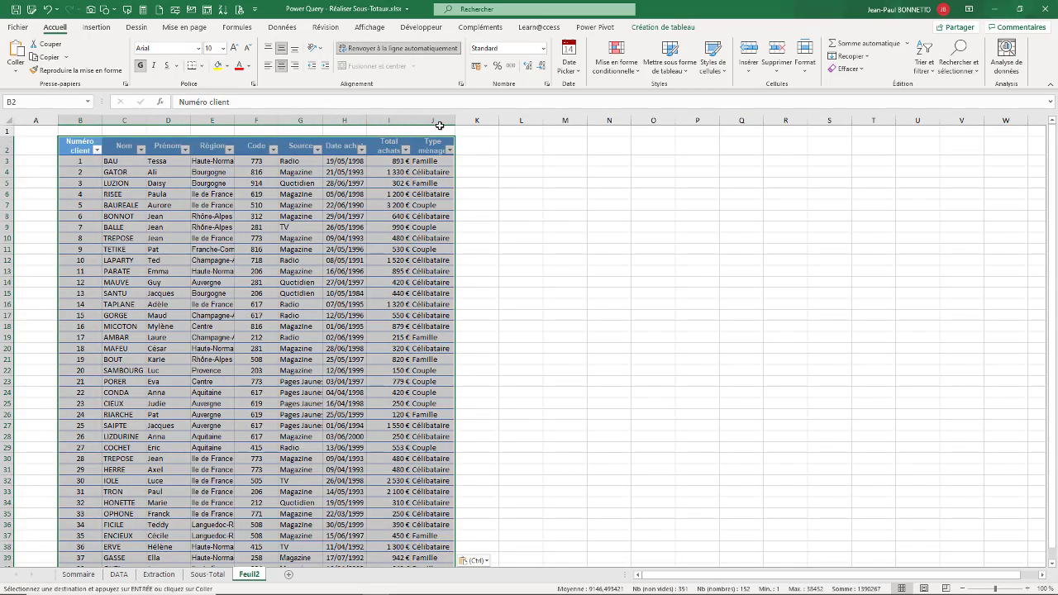
Rename Feuil2 to Regroupement and look over cells of the pasted table
{"action": "double_click", "coordinate": [250, 575]}
{"action": "type", "text": "Regro"}
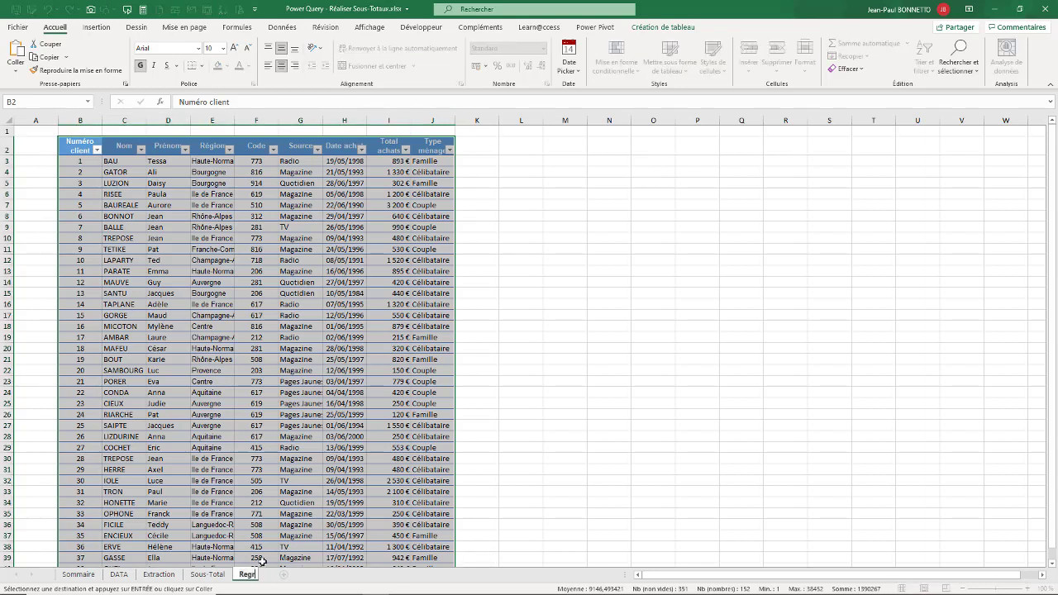
{"action": "type", "text": "upement"}
{"action": "key", "text": "Return"}
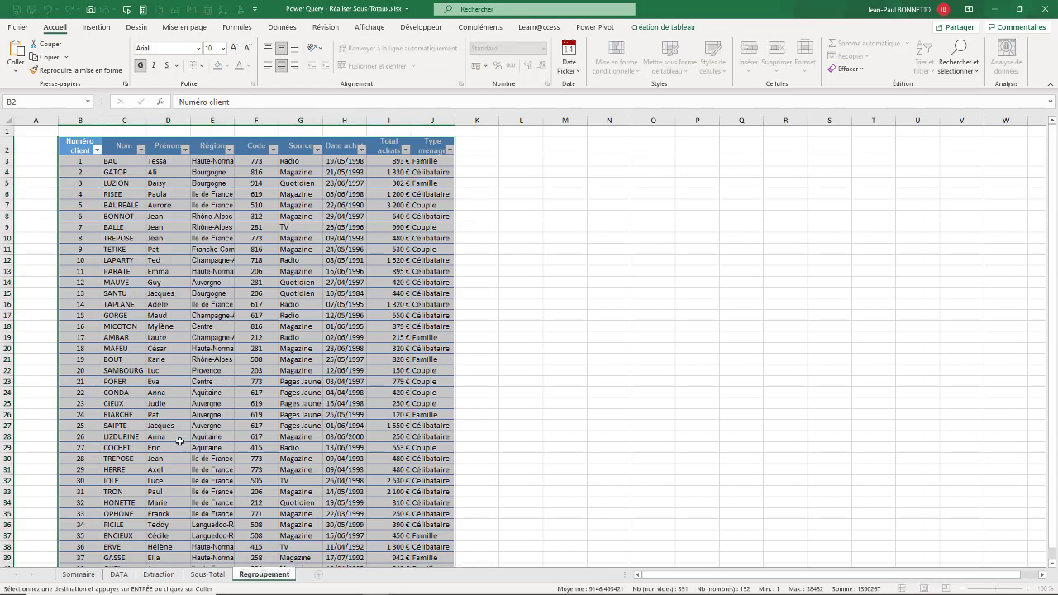
{"action": "left_click", "coordinate": [229, 291]}
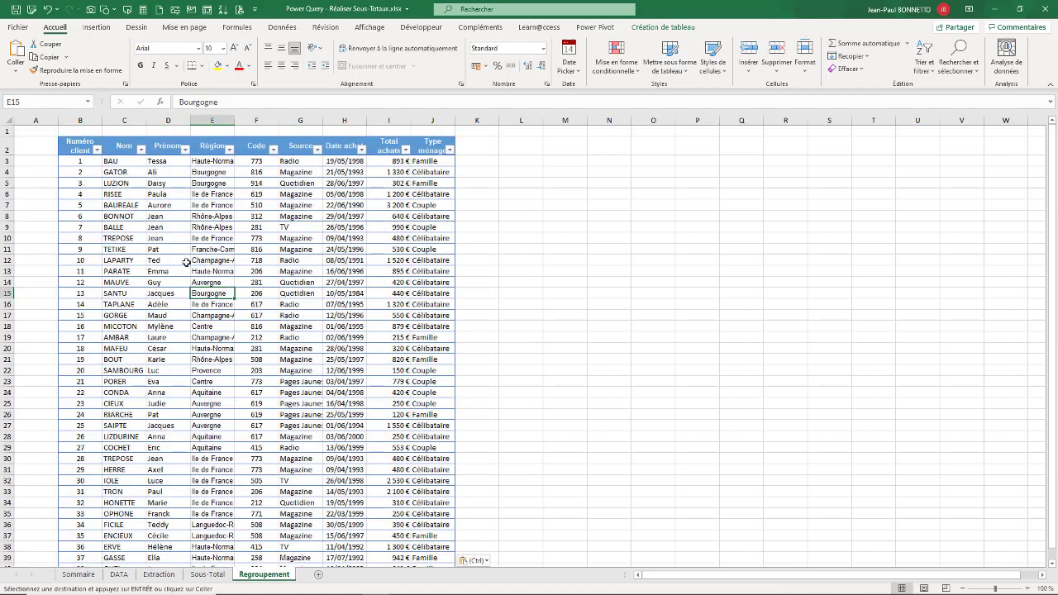
{"action": "left_click", "coordinate": [234, 219]}
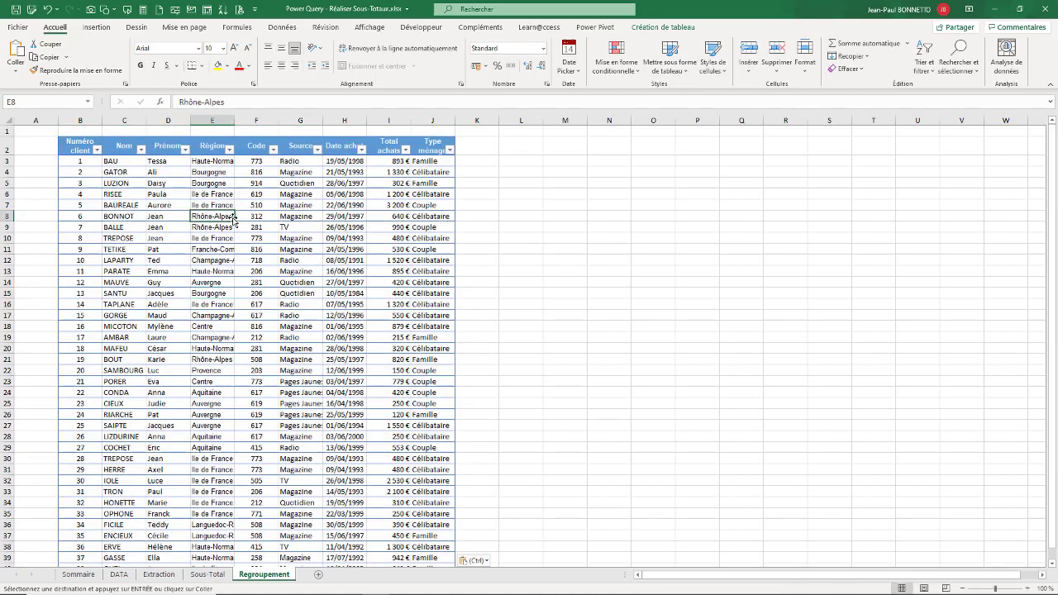
{"action": "left_click", "coordinate": [166, 181]}
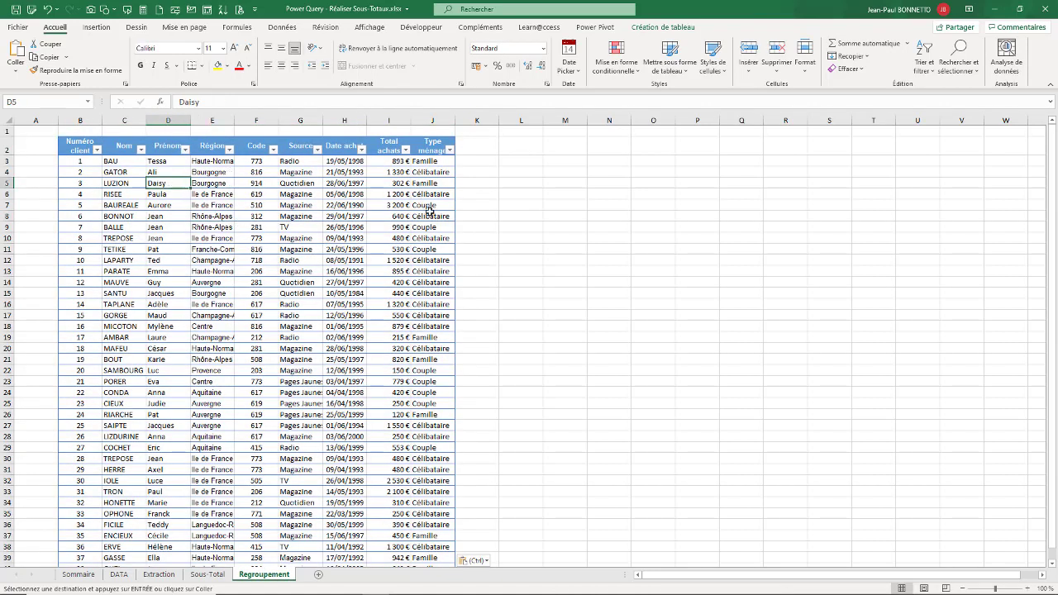
{"action": "left_click_drag", "start_coordinate": [399, 174], "coordinate": [388, 248]}
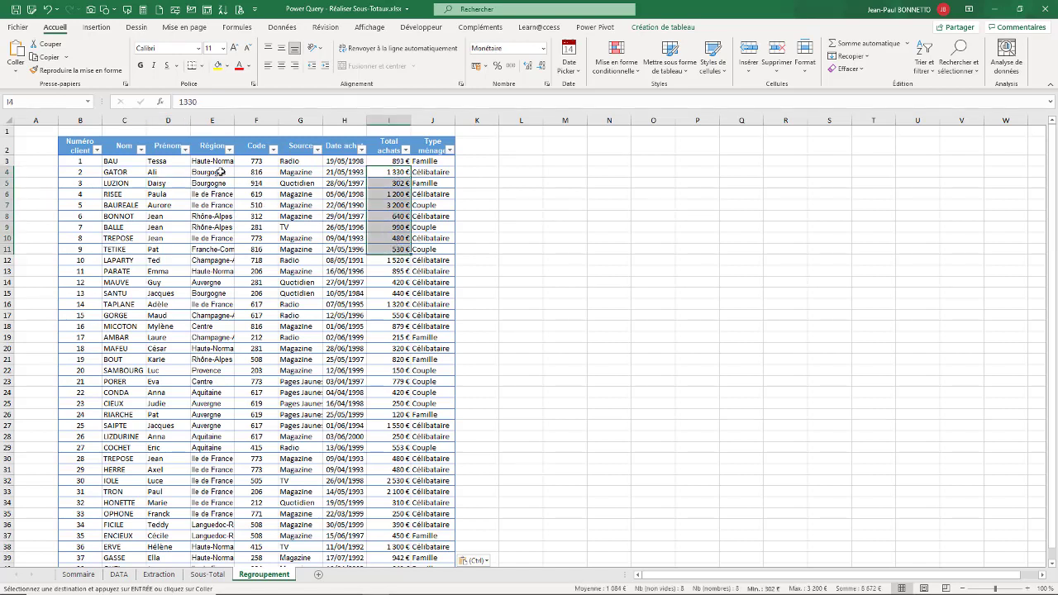
{"action": "left_click_drag", "start_coordinate": [219, 172], "coordinate": [213, 216]}
{"action": "left_click", "coordinate": [157, 226]}
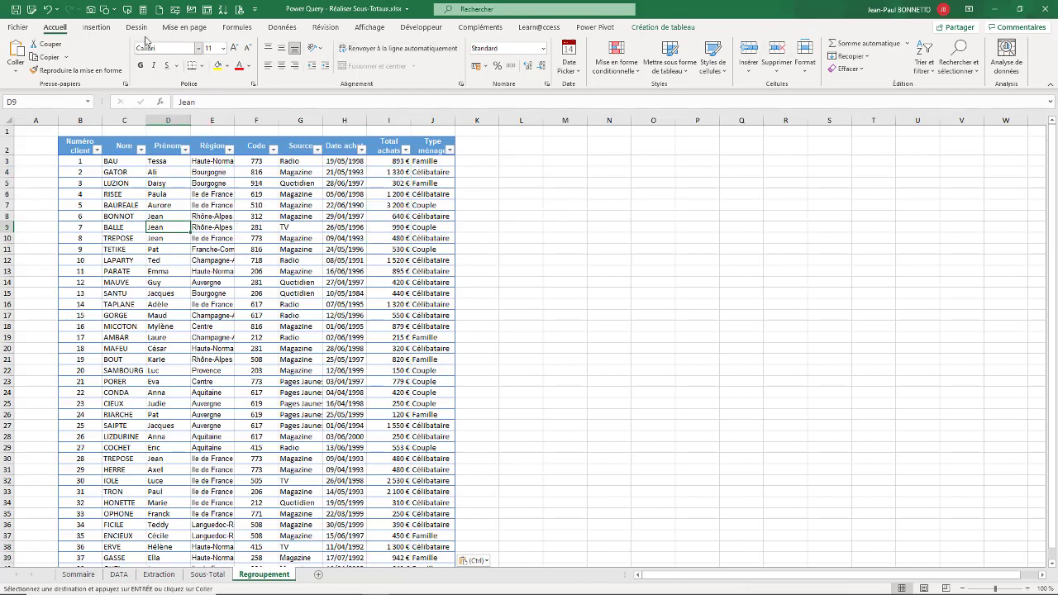
Show the Données commands and inspect Source and Prénom cells in the table
{"action": "left_click", "coordinate": [289, 28]}
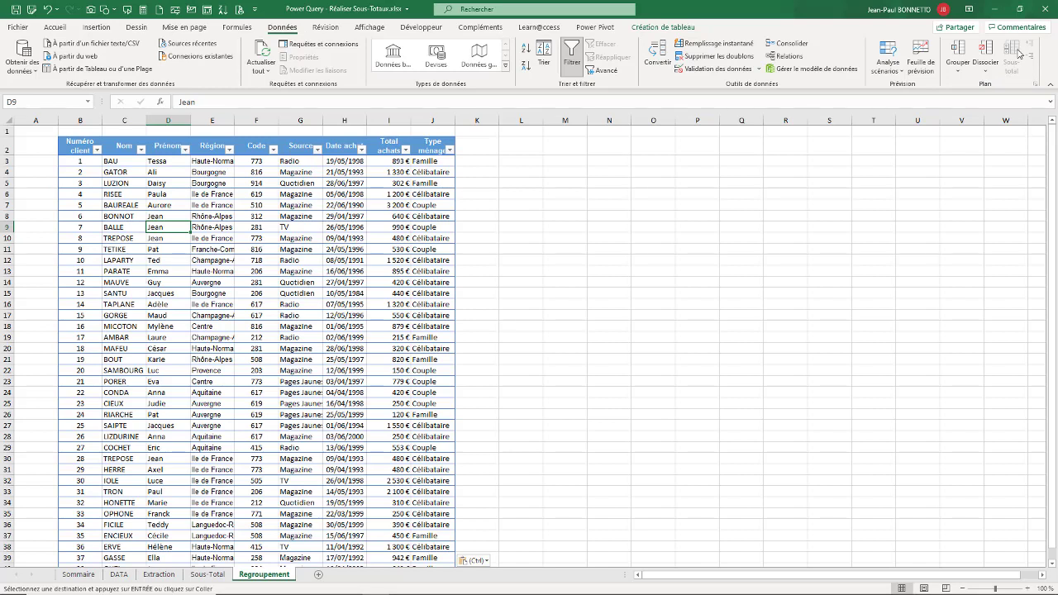
{"action": "left_click", "coordinate": [313, 181]}
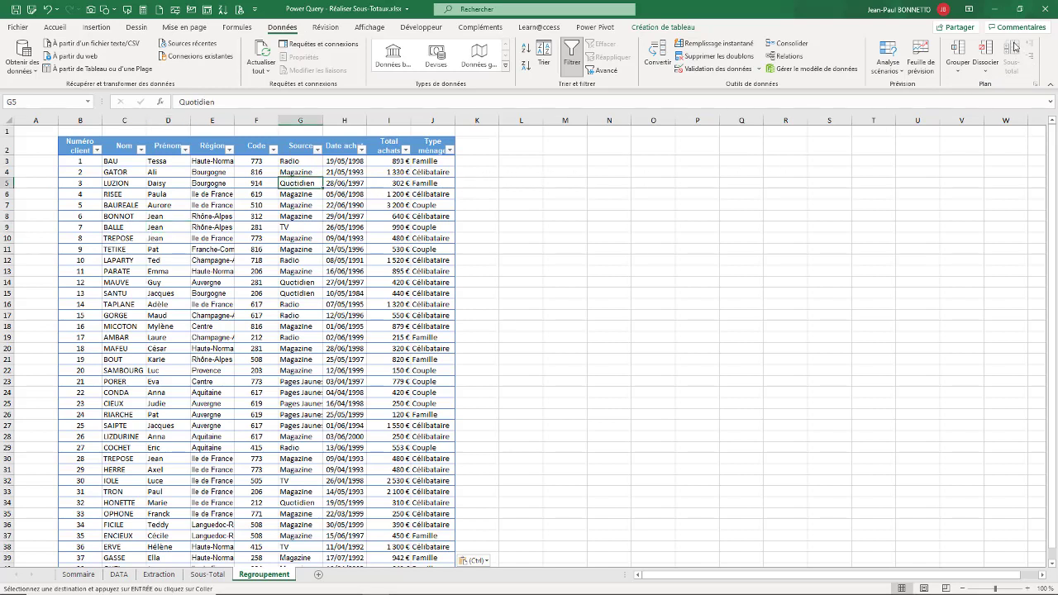
{"action": "left_click", "coordinate": [311, 213]}
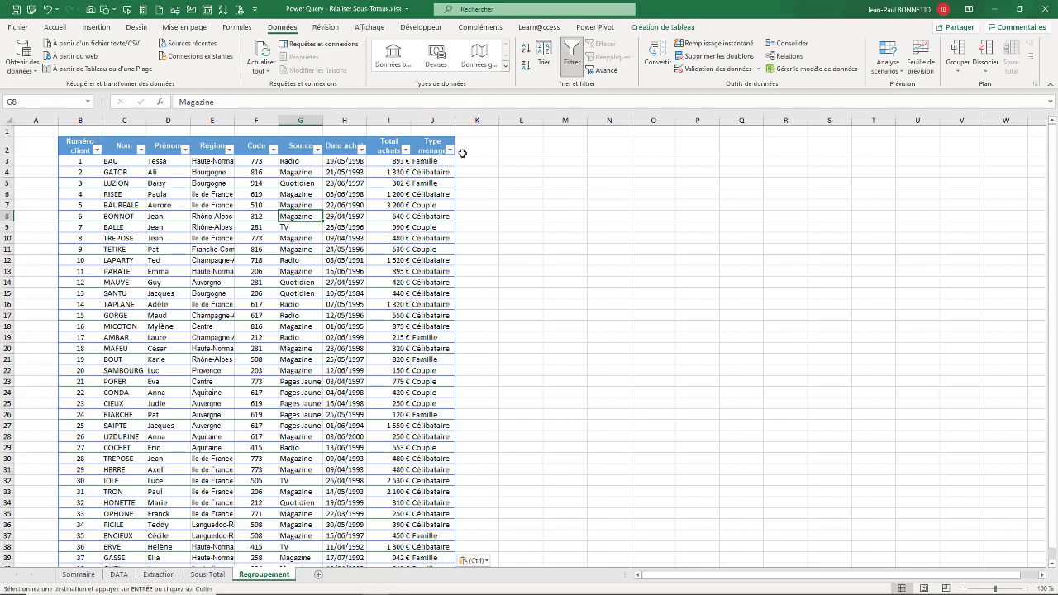
{"action": "left_click", "coordinate": [188, 185]}
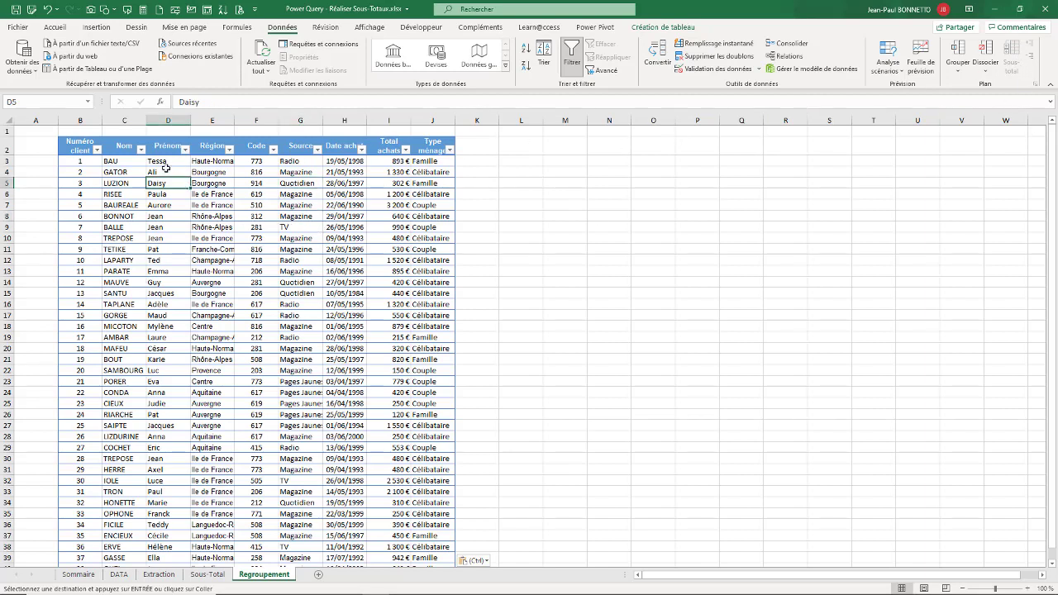
{"action": "left_click_drag", "start_coordinate": [211, 205], "coordinate": [187, 206]}
{"action": "left_click", "coordinate": [281, 204]}
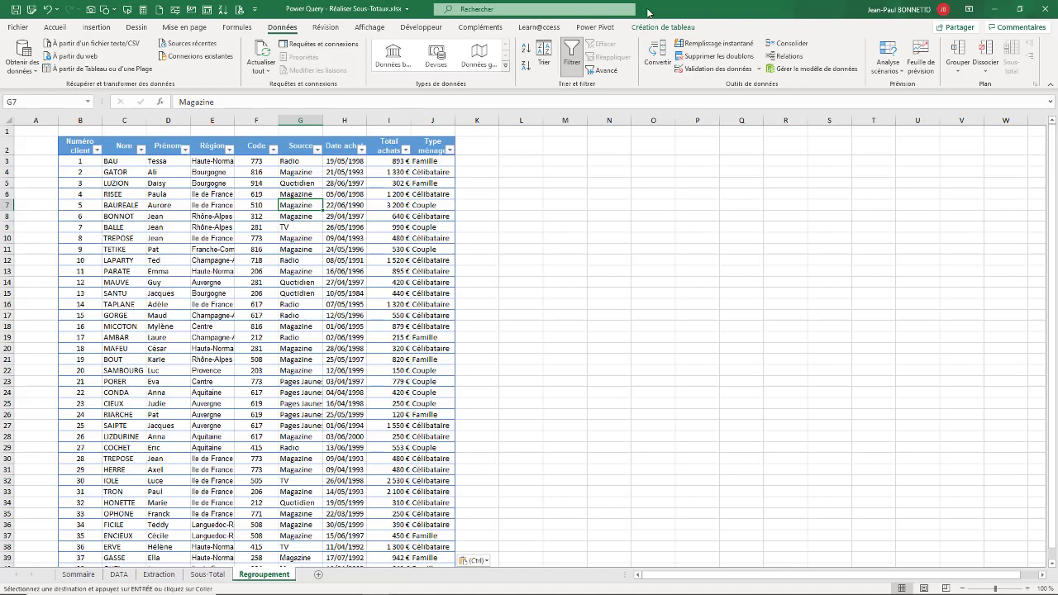
Browse the Création de tableau options and table styles without changing anything
{"action": "left_click", "coordinate": [673, 27]}
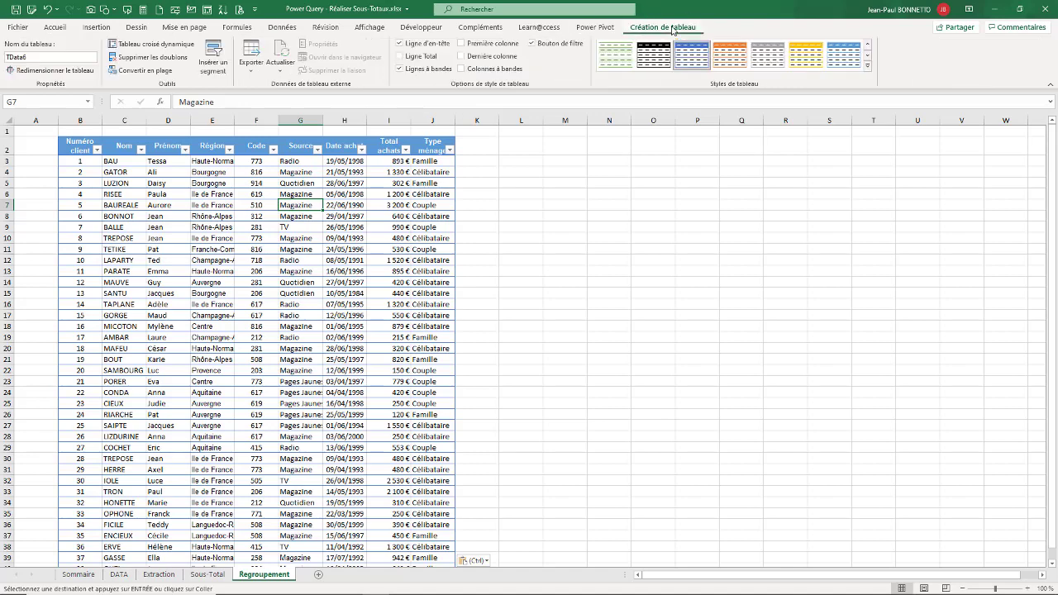
{"action": "left_click", "coordinate": [55, 27]}
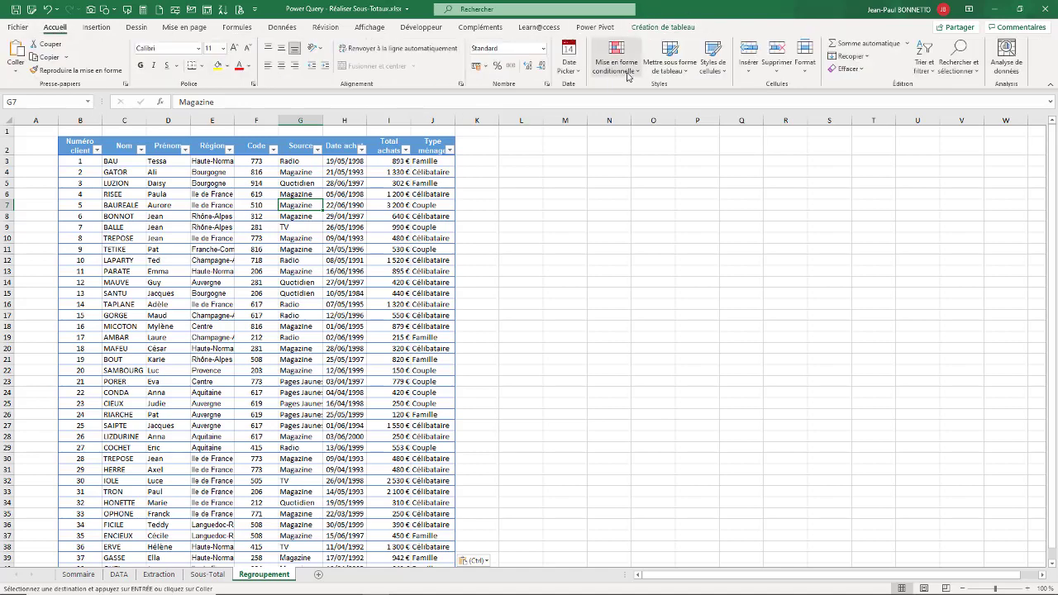
{"action": "left_click", "coordinate": [670, 64]}
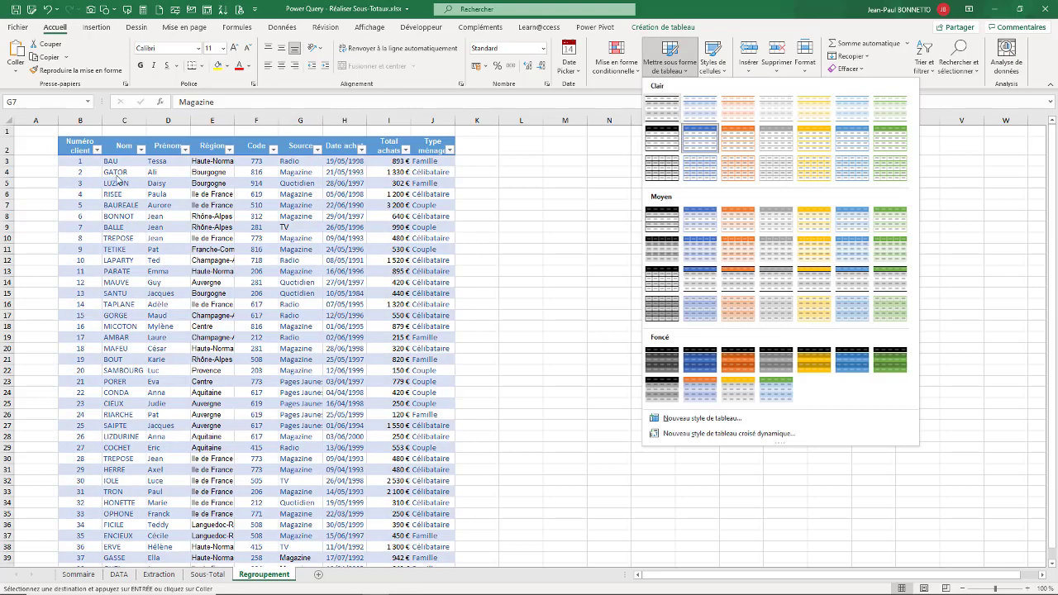
{"action": "left_click", "coordinate": [183, 202]}
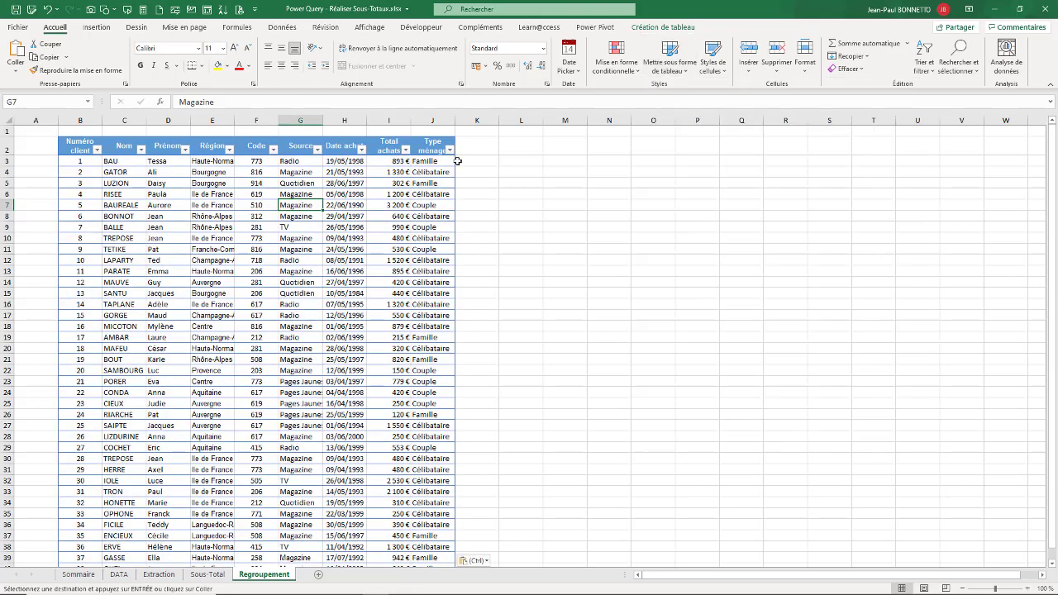
{"action": "left_click", "coordinate": [653, 28]}
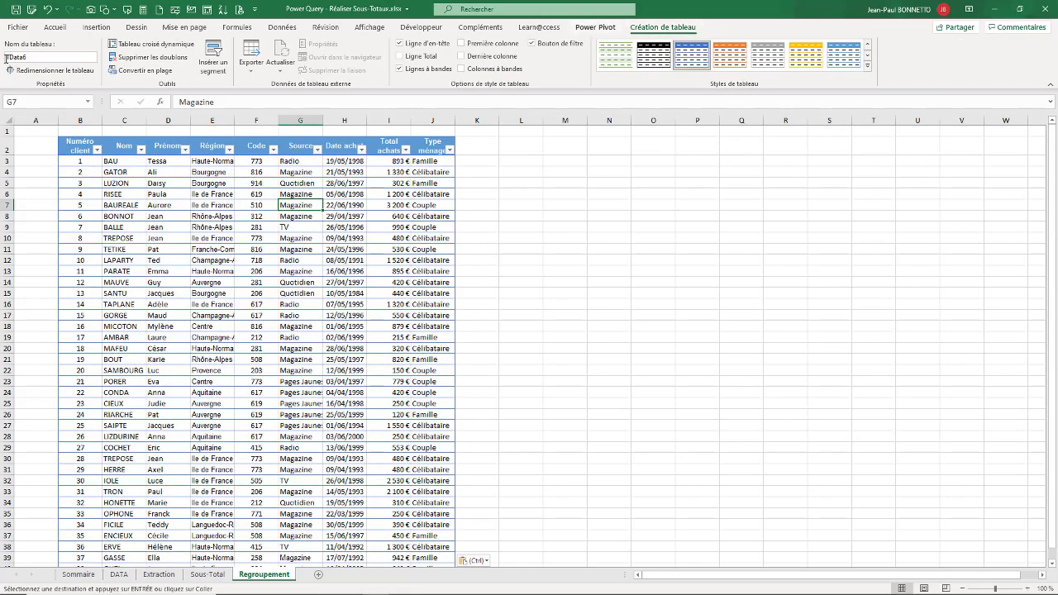
{"action": "left_click", "coordinate": [273, 172]}
{"action": "left_click", "coordinate": [341, 183]}
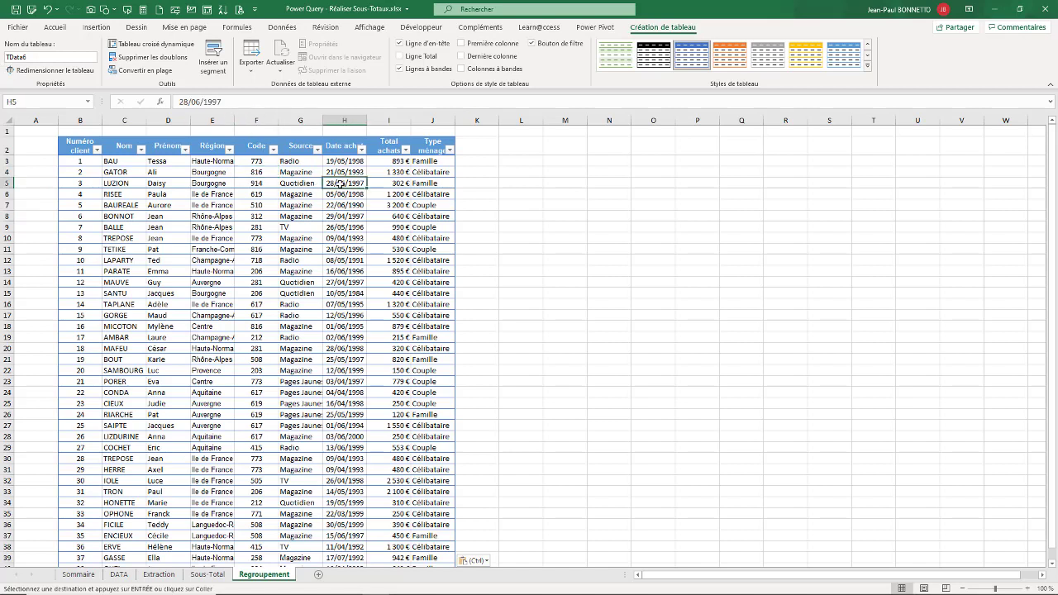
{"action": "left_click", "coordinate": [273, 195]}
{"action": "left_click", "coordinate": [283, 27]}
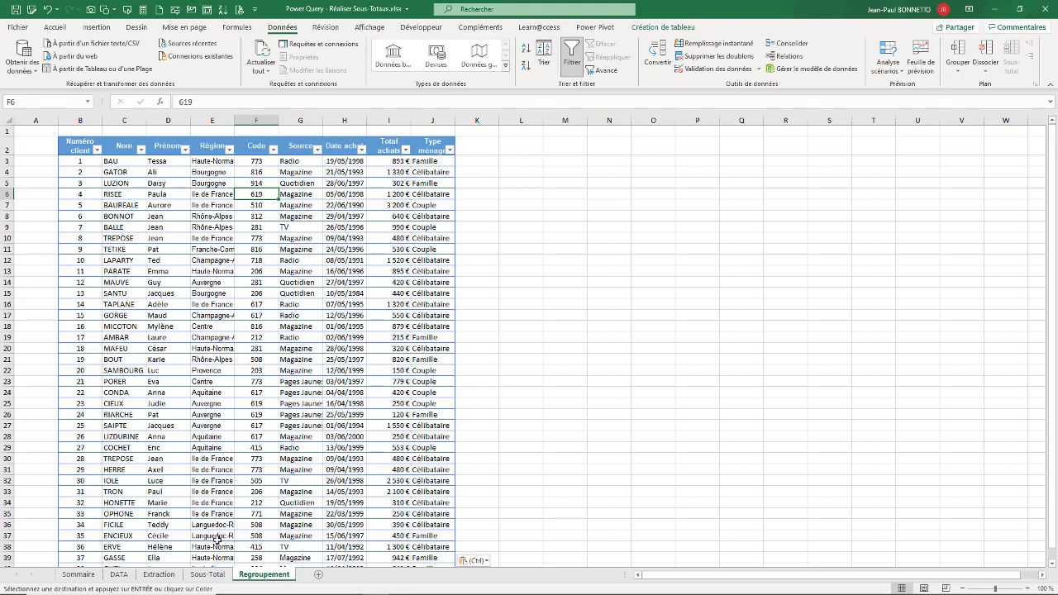
Return to Sous-Total and select the Total Aquitaine and Total Auvergne rows
{"action": "left_click", "coordinate": [208, 573]}
{"action": "left_click_drag", "start_coordinate": [149, 253], "coordinate": [711, 254]}
{"action": "left_click_drag", "start_coordinate": [151, 327], "coordinate": [658, 329]}
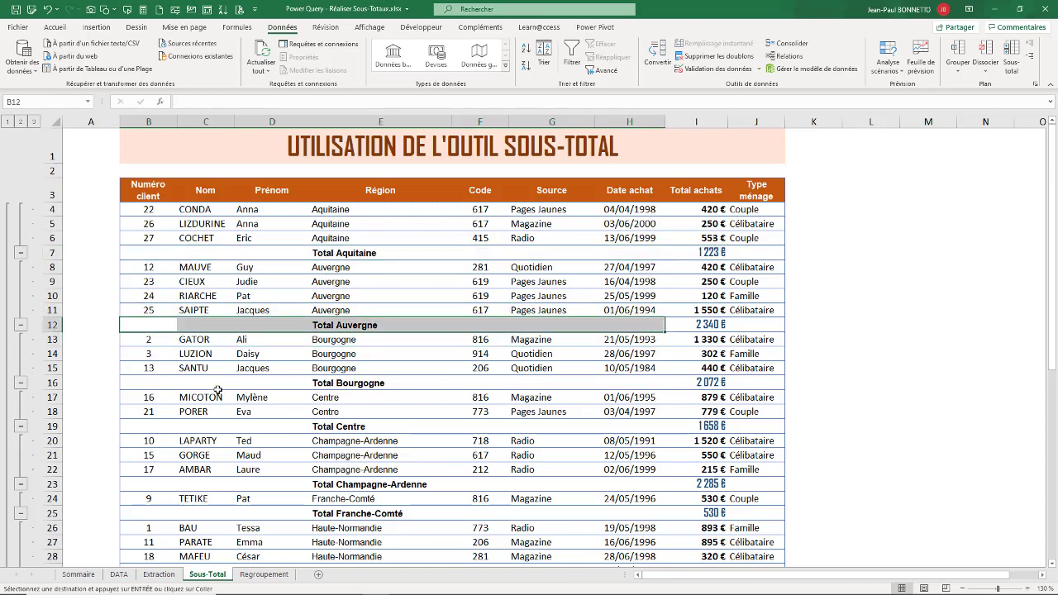
Review the Bourgogne, Centre, Auvergne and Aquitaine subtotal rows, then go to Regroupement
{"action": "left_click", "coordinate": [389, 382]}
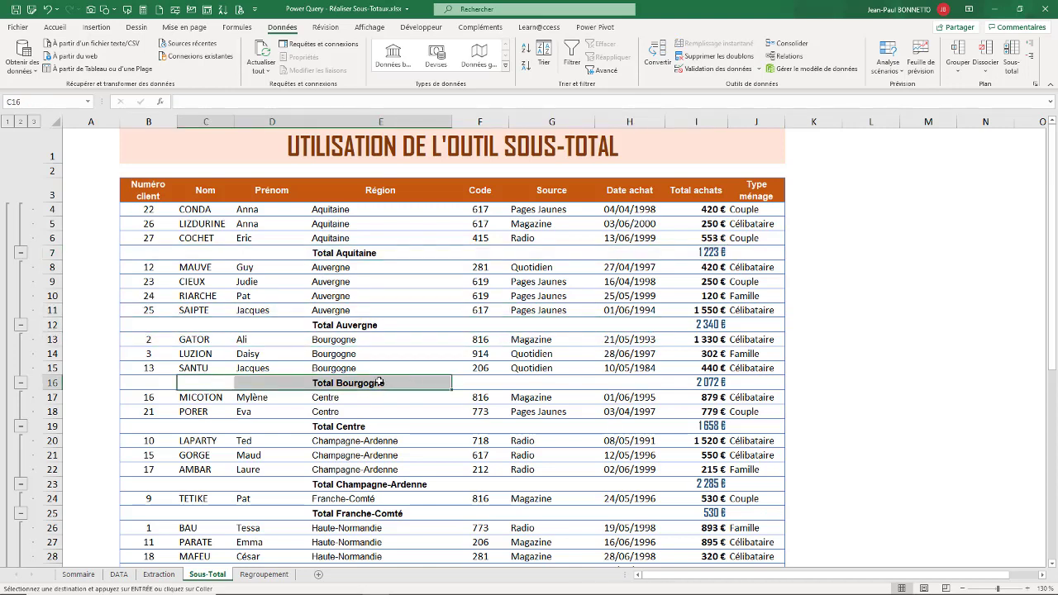
{"action": "left_click", "coordinate": [722, 382]}
{"action": "left_click", "coordinate": [359, 388]}
{"action": "left_click", "coordinate": [272, 427]}
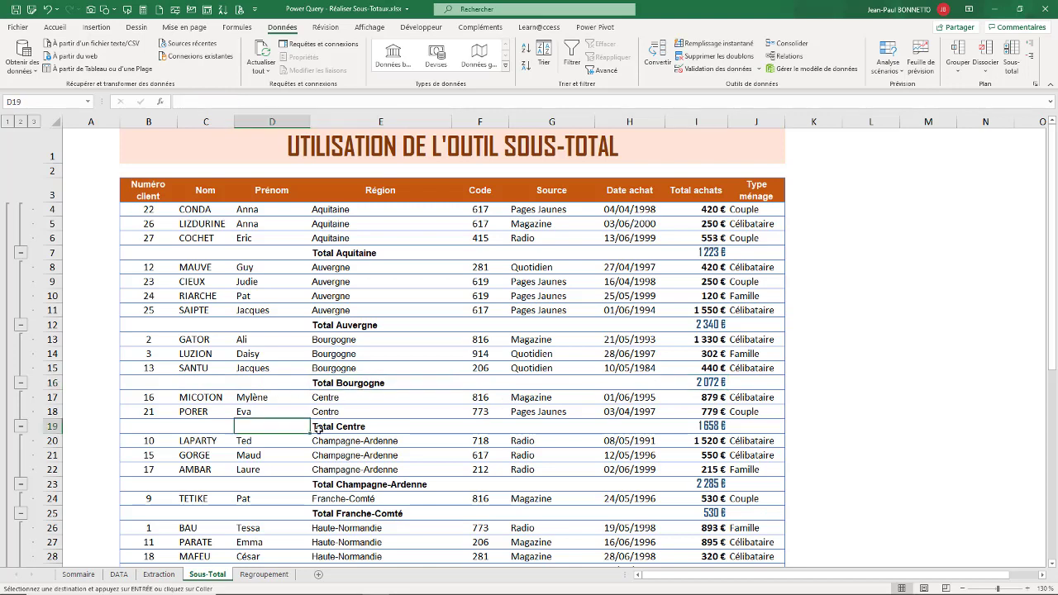
{"action": "left_click_drag", "start_coordinate": [317, 429], "coordinate": [655, 424]}
{"action": "left_click_drag", "start_coordinate": [350, 285], "coordinate": [346, 271]}
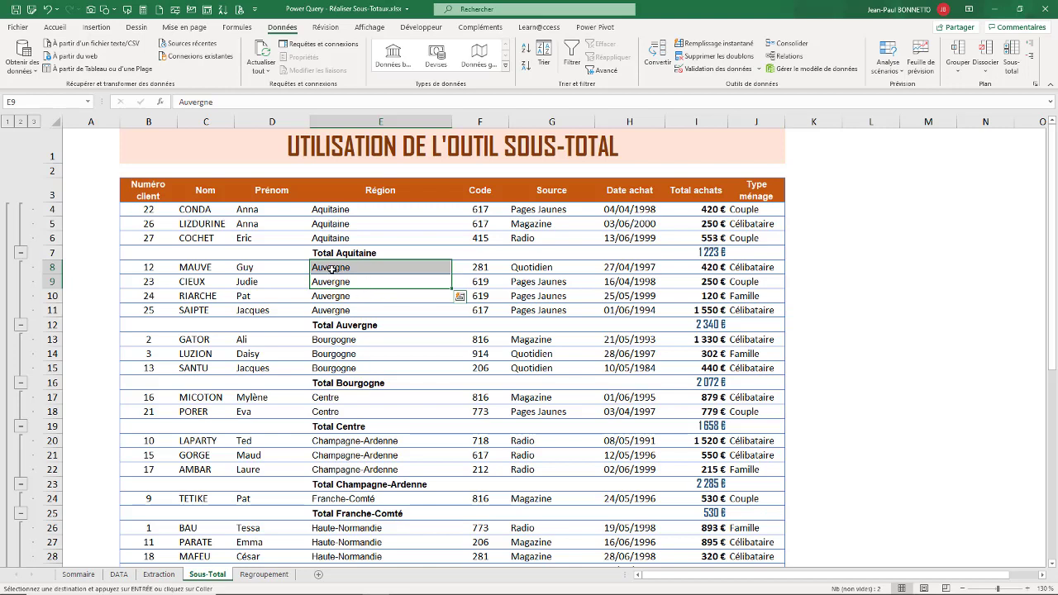
{"action": "left_click", "coordinate": [317, 225]}
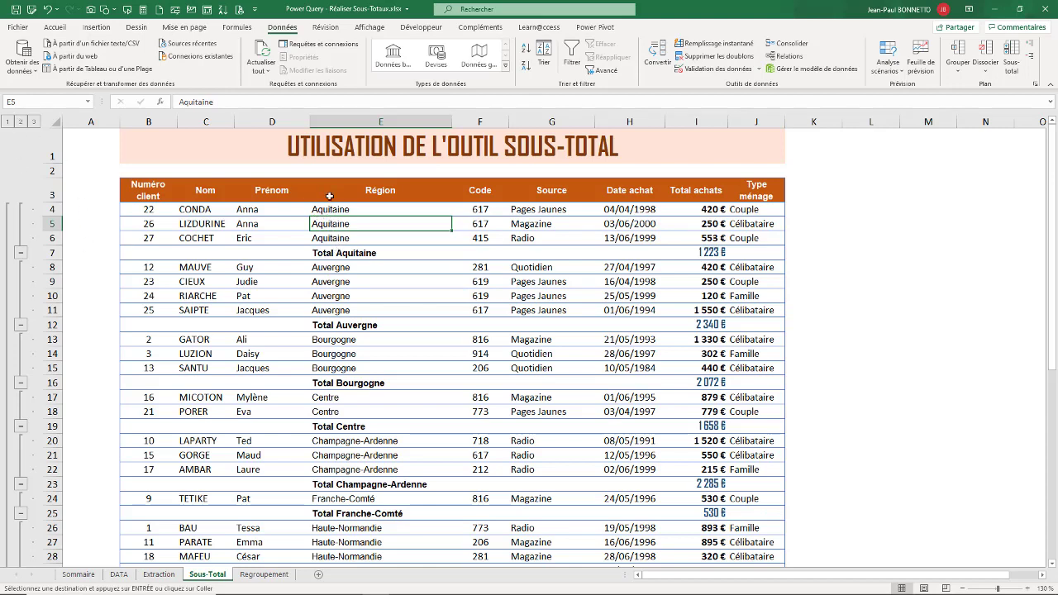
{"action": "left_click", "coordinate": [565, 249]}
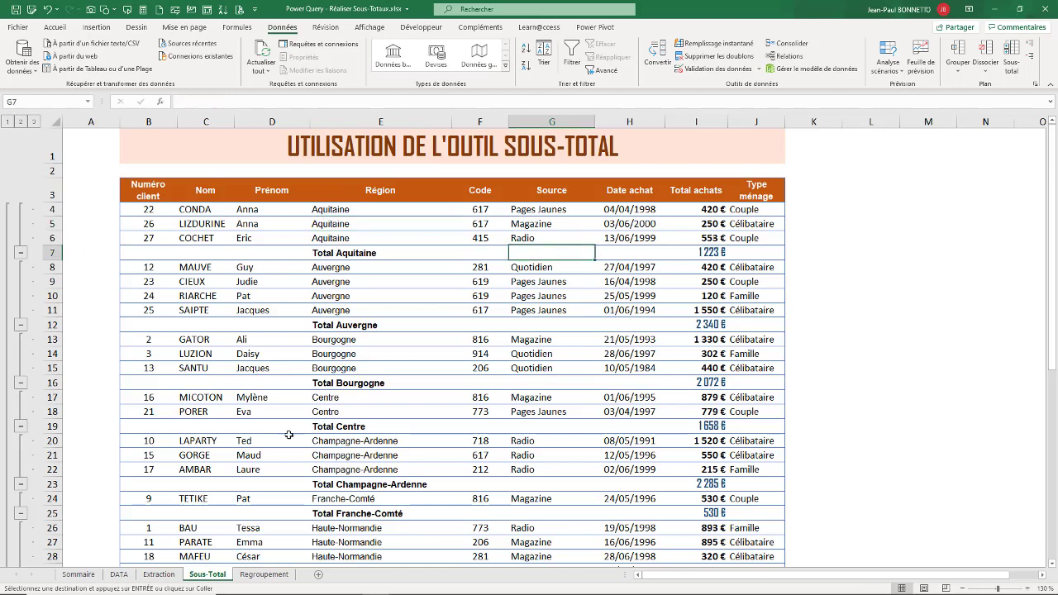
{"action": "left_click", "coordinate": [264, 575]}
AutoFit column E so truncated region names like Rhône-Alpes display in full
{"action": "left_click", "coordinate": [248, 260]}
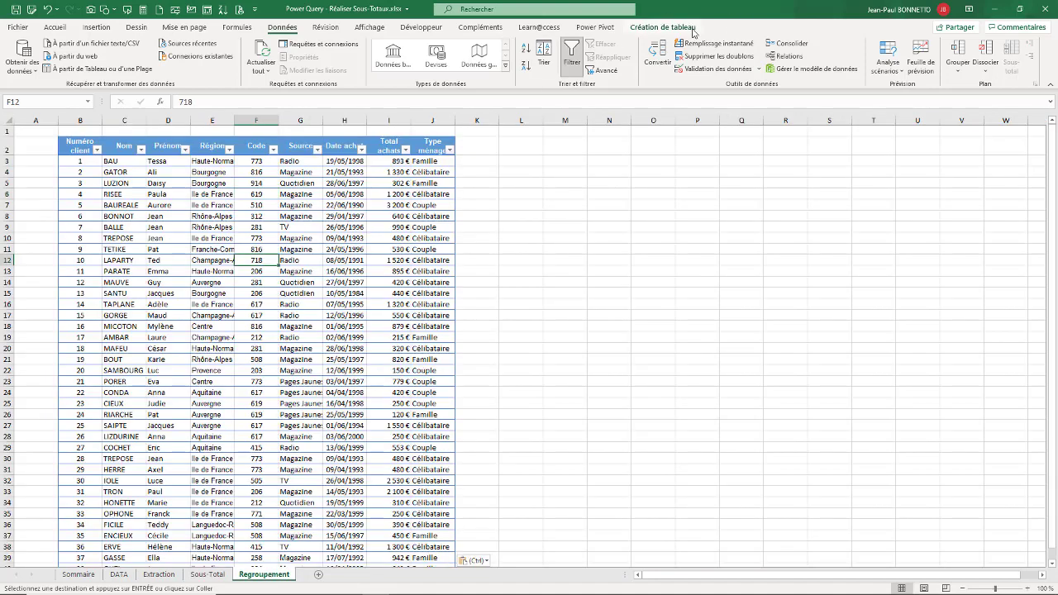
{"action": "left_click", "coordinate": [204, 228]}
{"action": "left_click", "coordinate": [302, 193]}
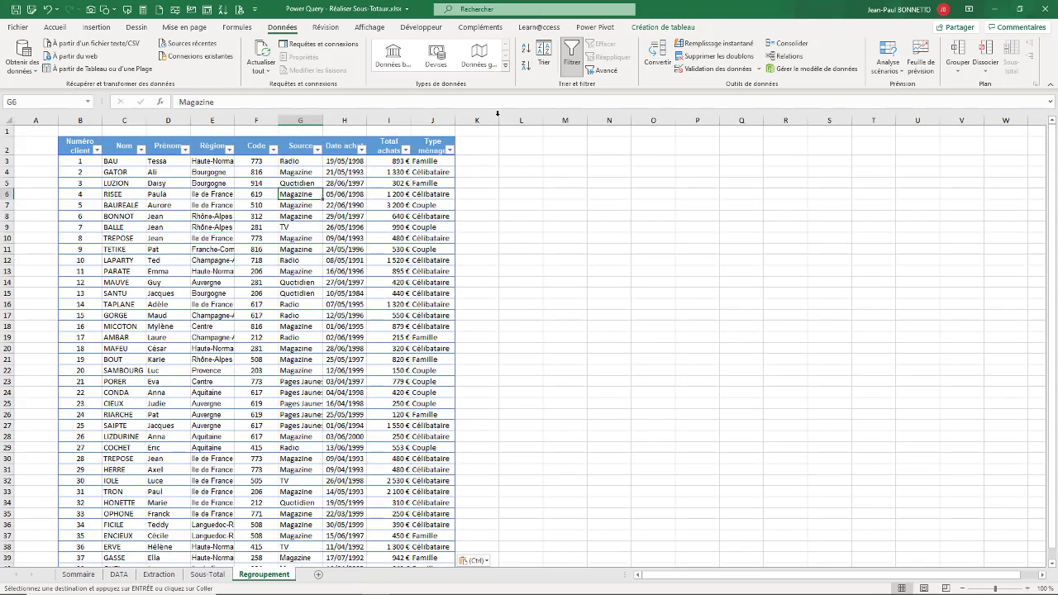
{"action": "left_click", "coordinate": [663, 27]}
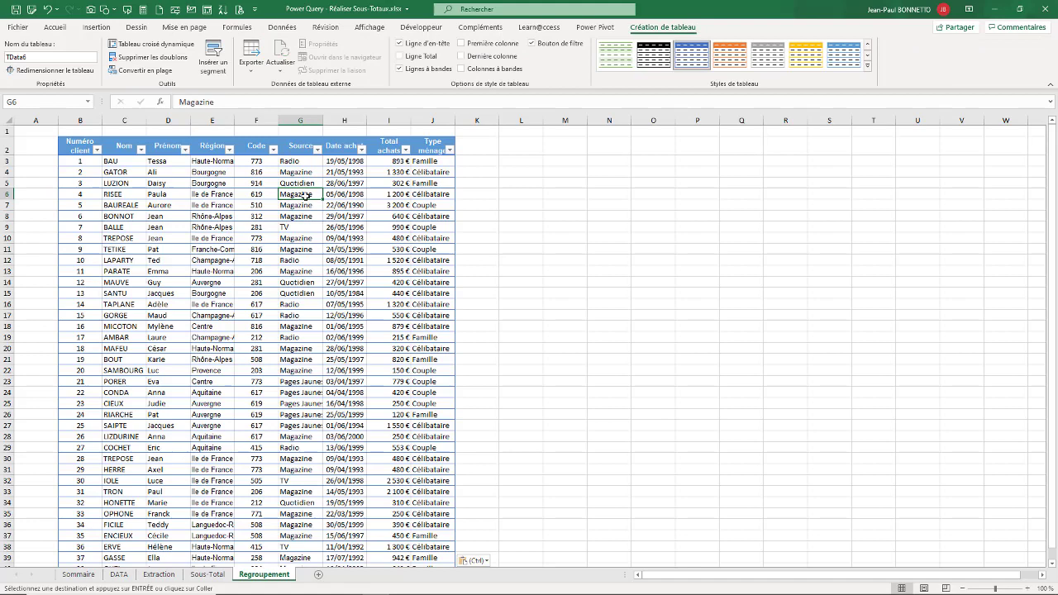
{"action": "left_click", "coordinate": [214, 213]}
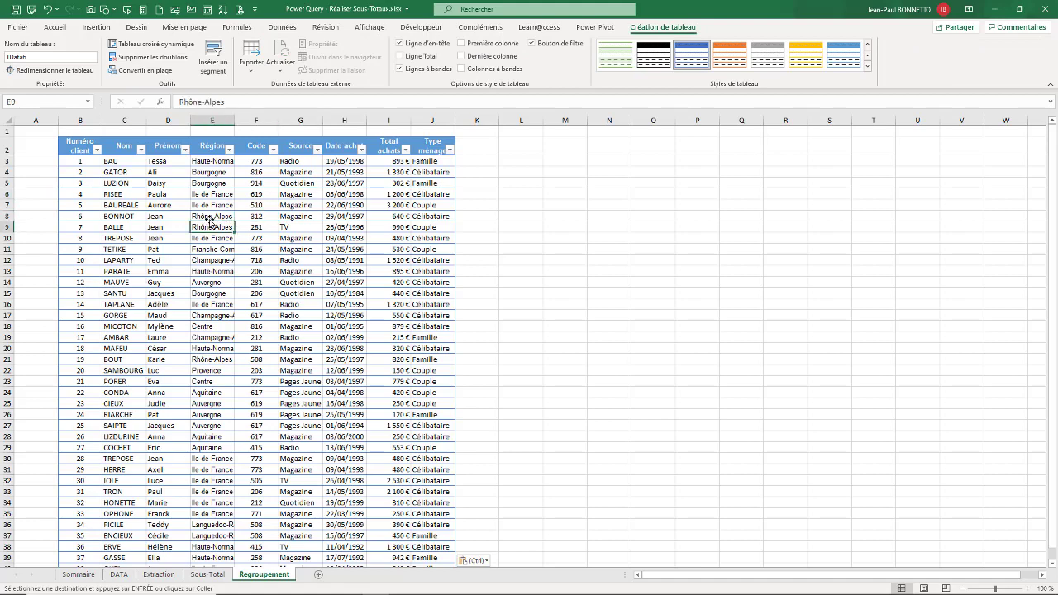
{"action": "double_click", "coordinate": [234, 122]}
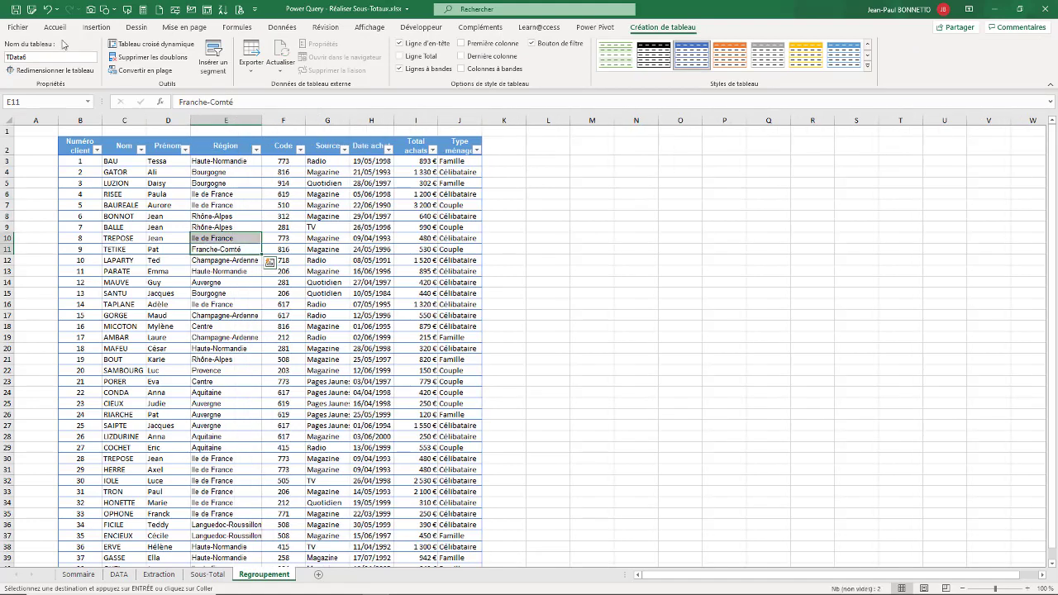
{"action": "left_click", "coordinate": [55, 27]}
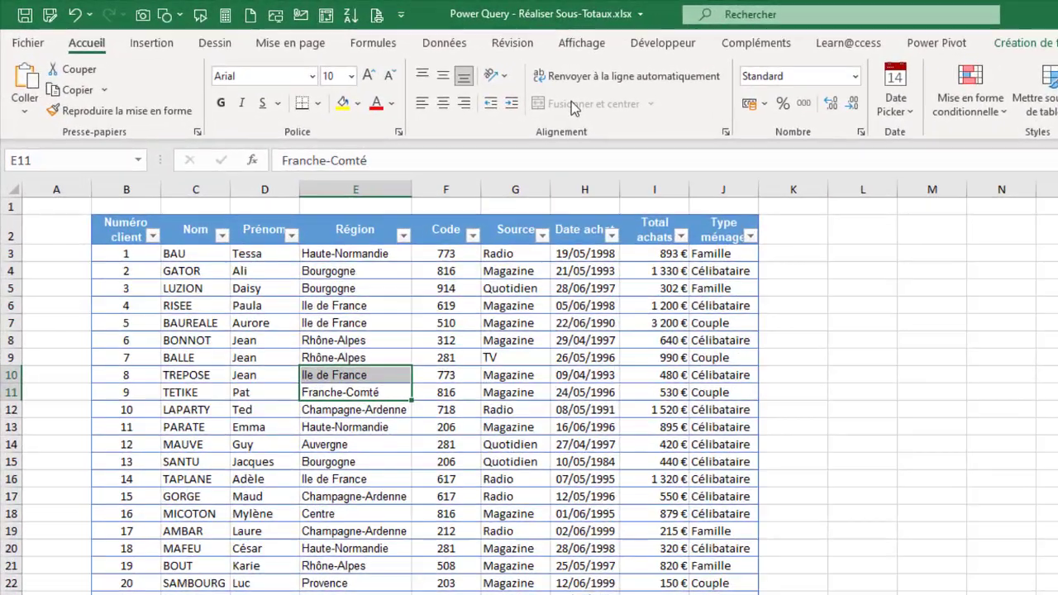
Review row 7's Ile de France entry, code 619, and the 28/06/1997 purchase date
{"action": "left_click", "coordinate": [386, 313]}
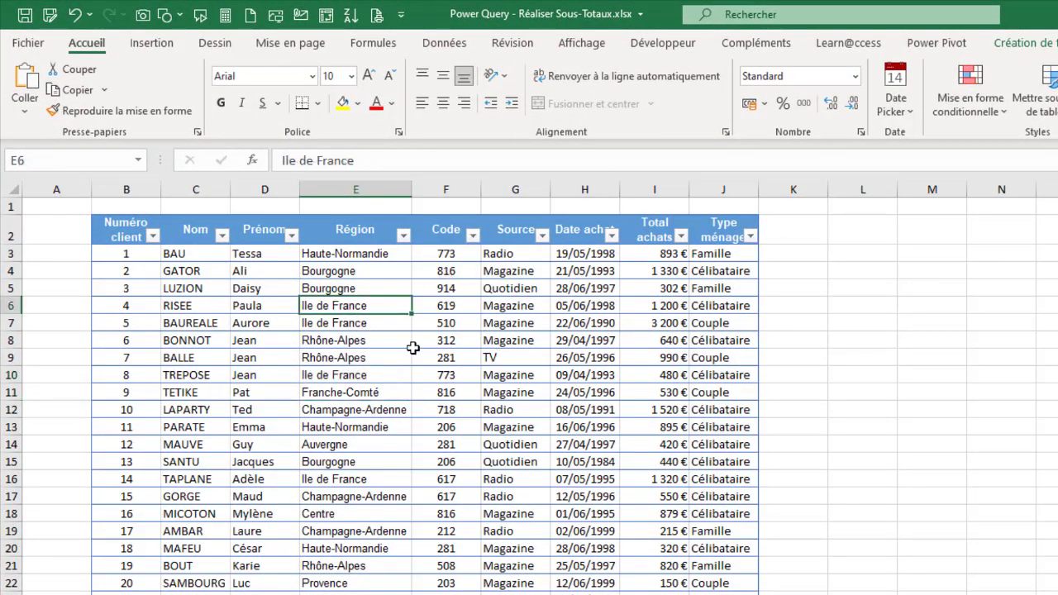
{"action": "left_click_drag", "start_coordinate": [322, 327], "coordinate": [527, 322]}
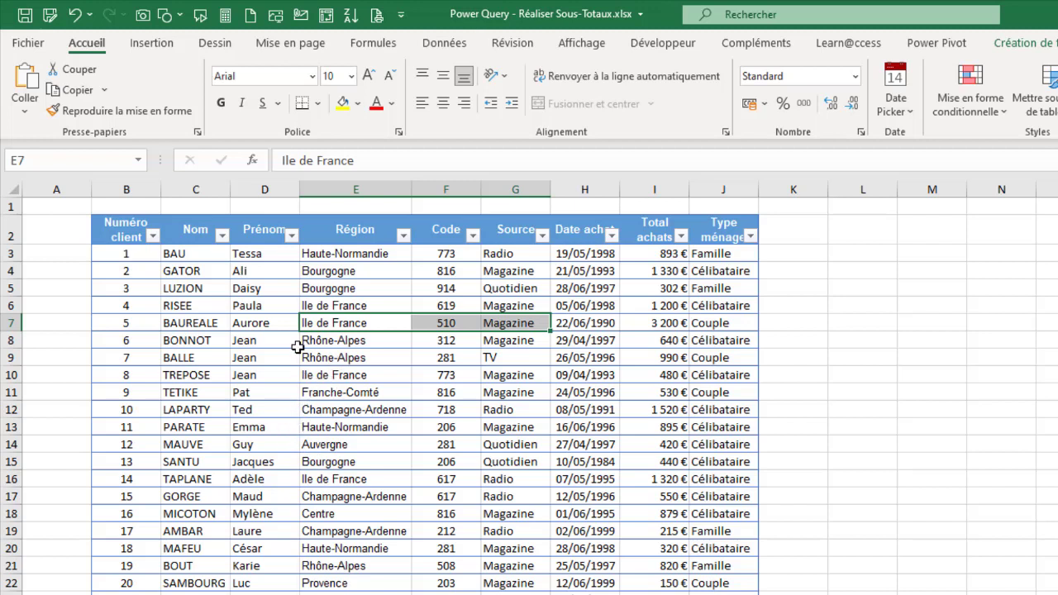
{"action": "left_click", "coordinate": [447, 301]}
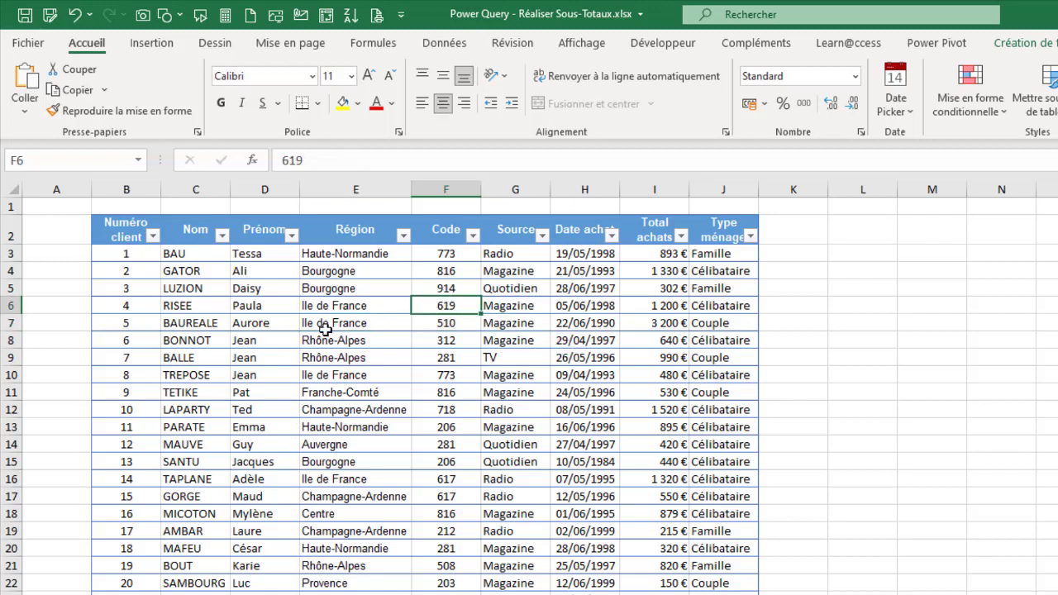
{"action": "left_click_drag", "start_coordinate": [330, 322], "coordinate": [584, 323]}
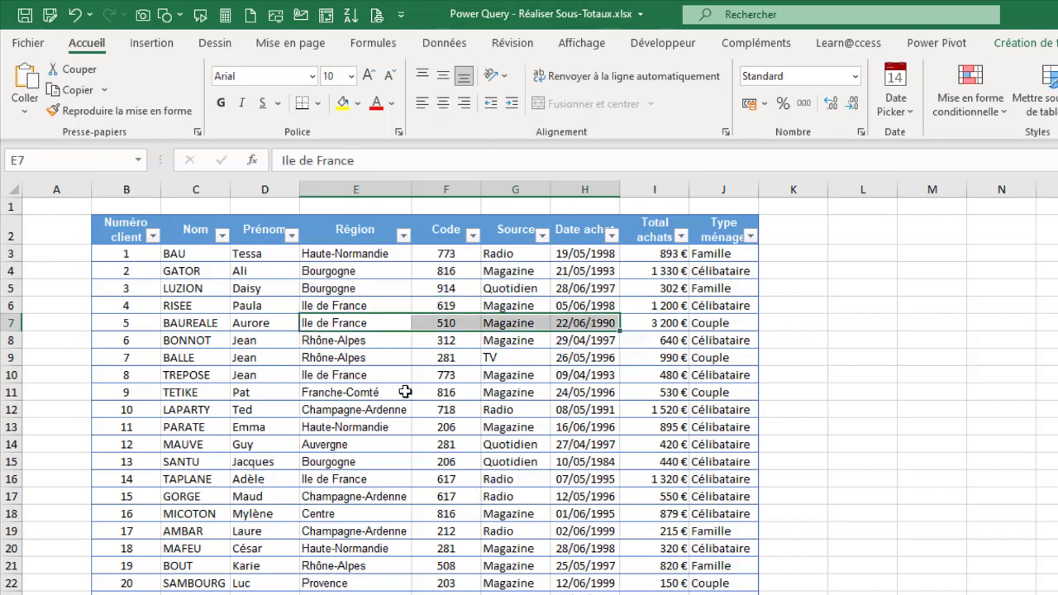
{"action": "left_click", "coordinate": [387, 323]}
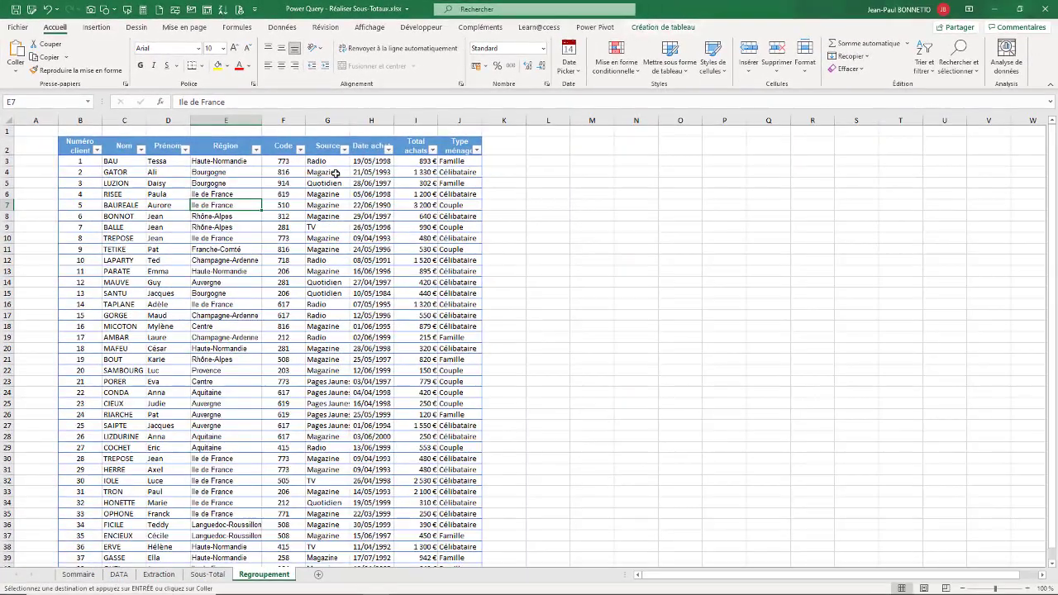
{"action": "left_click", "coordinate": [257, 187]}
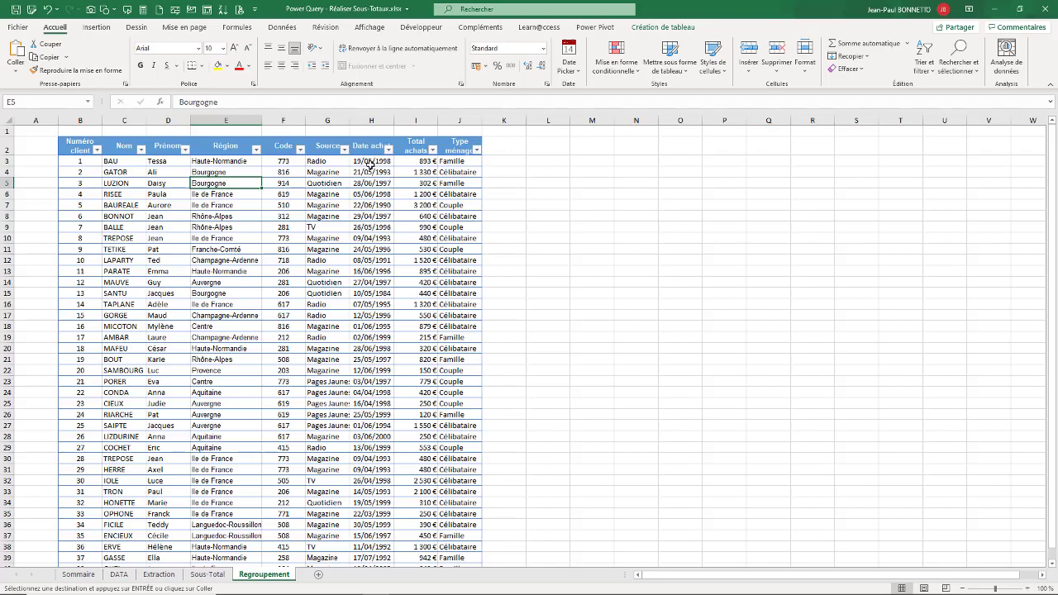
{"action": "left_click", "coordinate": [371, 183]}
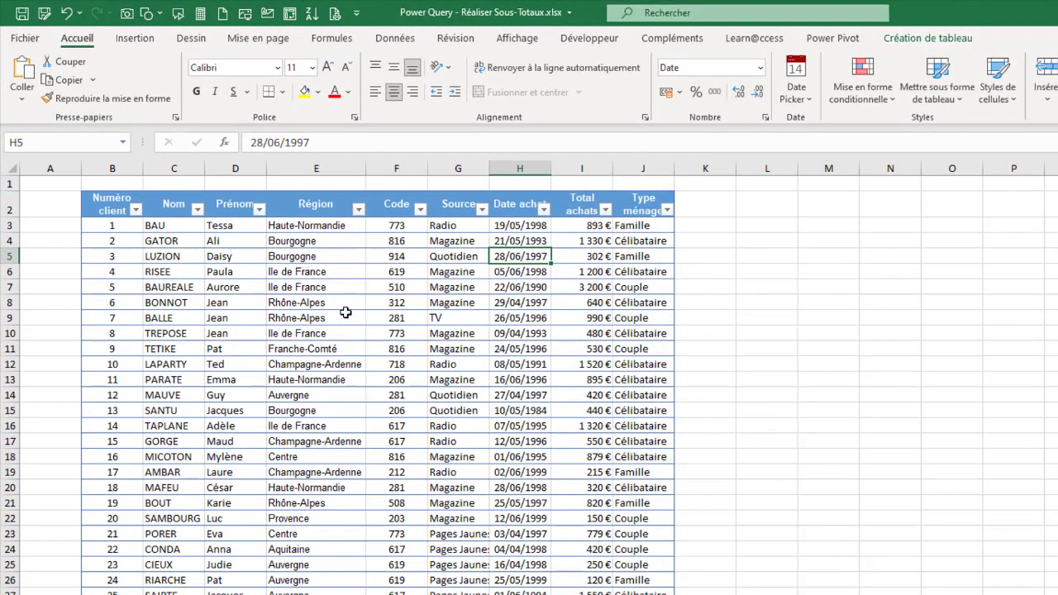
Convert the TData6 table to a plain range with Convertir en plage, confirming Oui
{"action": "left_click", "coordinate": [436, 270]}
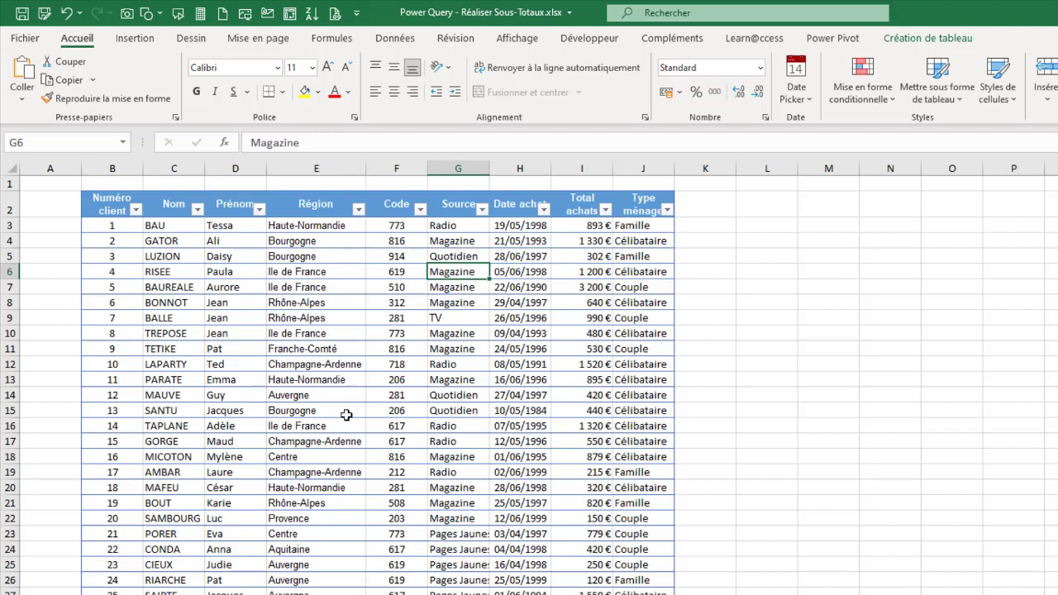
{"action": "left_click", "coordinate": [925, 38]}
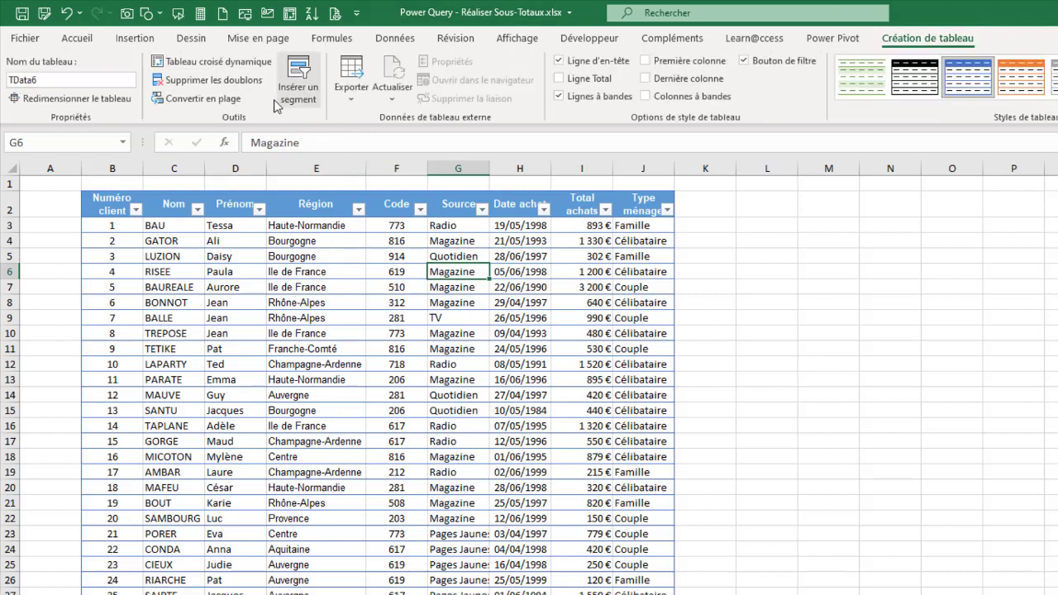
{"action": "left_click", "coordinate": [203, 100]}
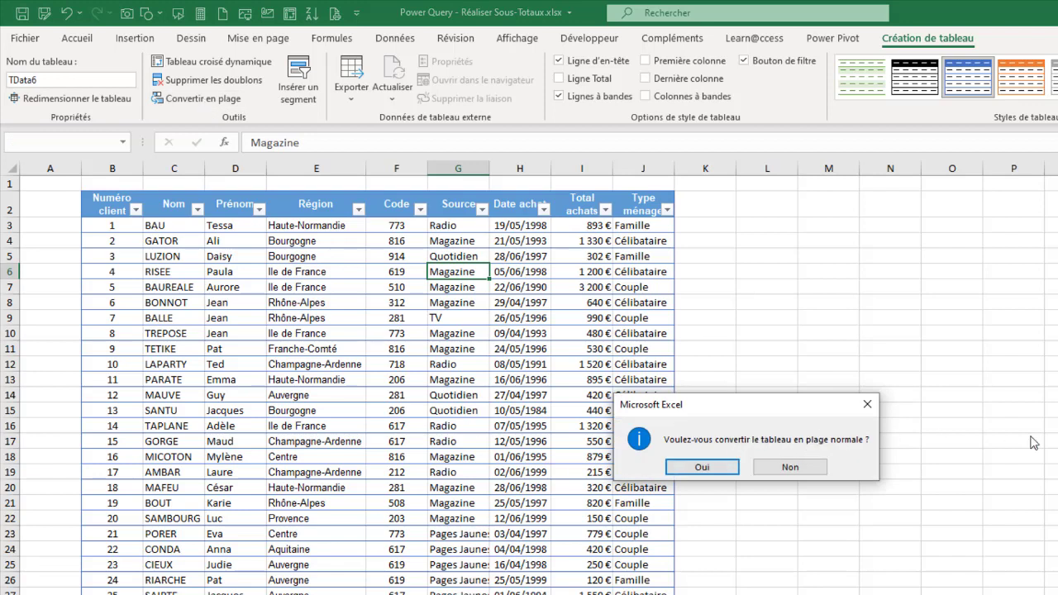
{"action": "left_click", "coordinate": [702, 467]}
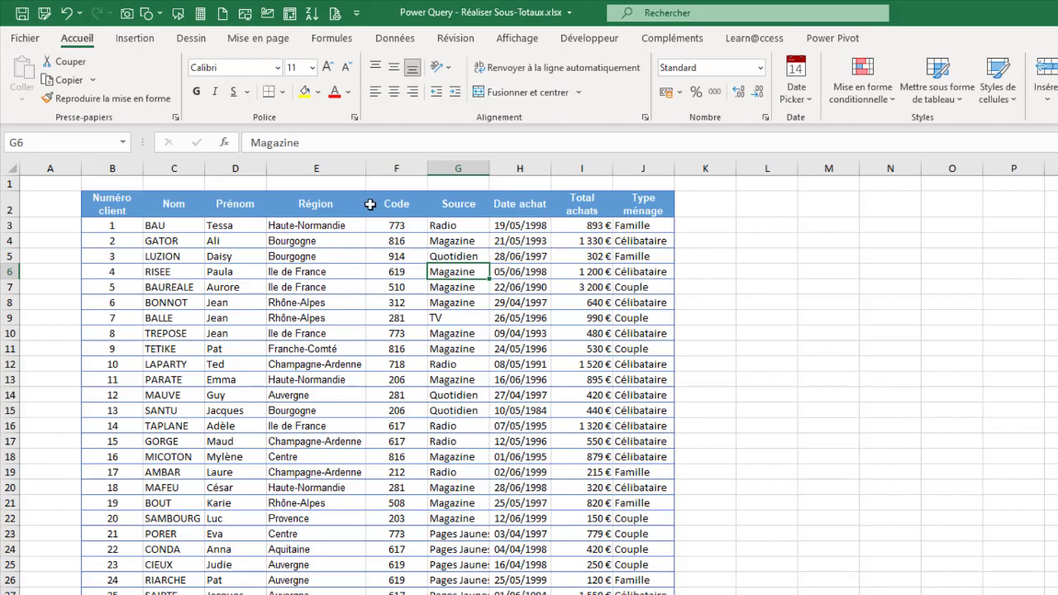
{"action": "left_click", "coordinate": [323, 287]}
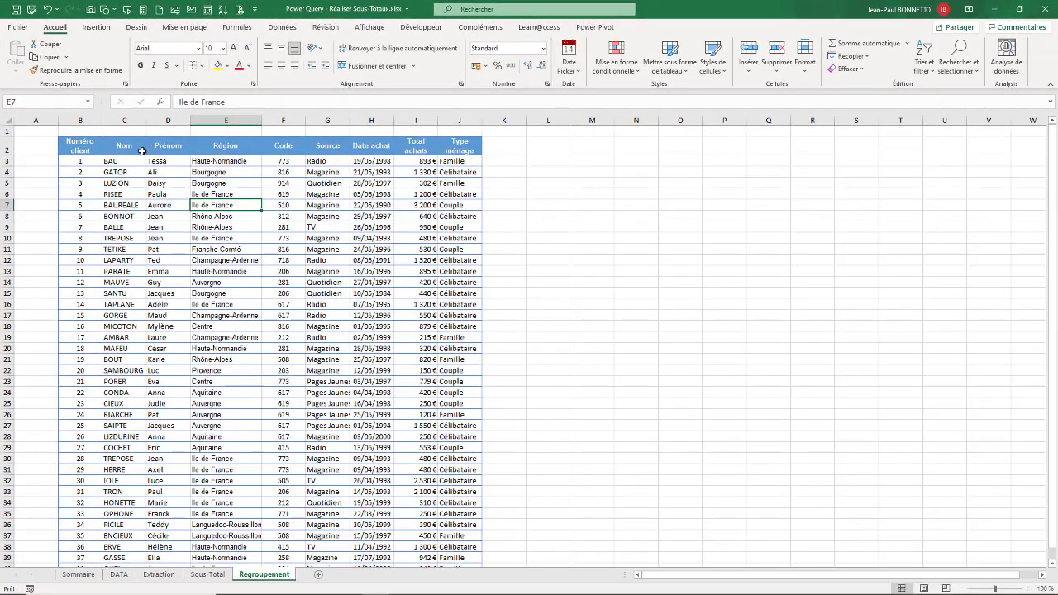
Select B2:J23, review the Région entries, and bring up the Données ribbon
{"action": "left_click_drag", "start_coordinate": [83, 149], "coordinate": [463, 382]}
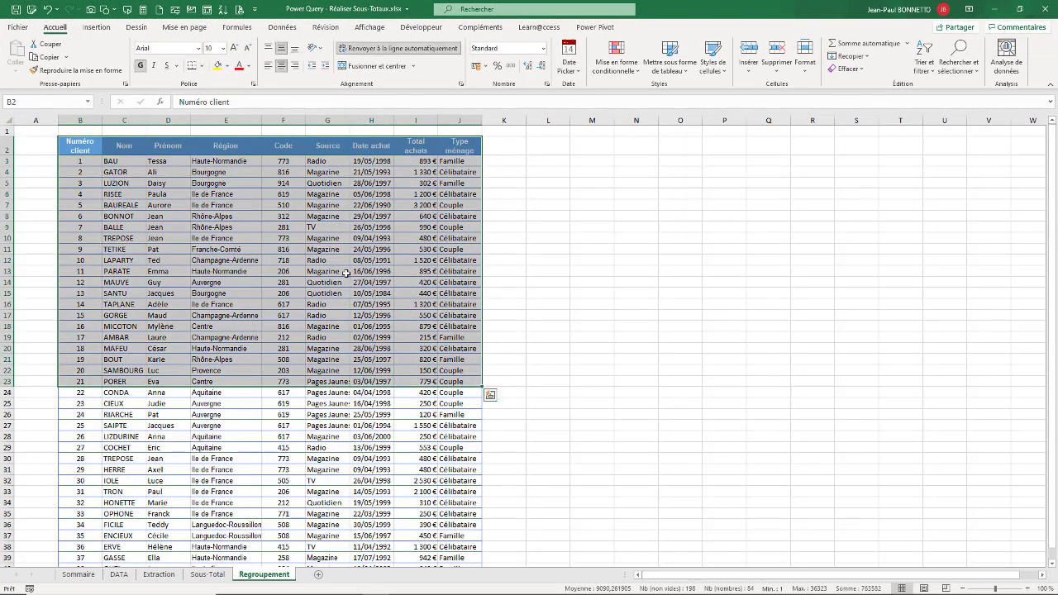
{"action": "left_click", "coordinate": [208, 149]}
{"action": "left_click", "coordinate": [208, 279]}
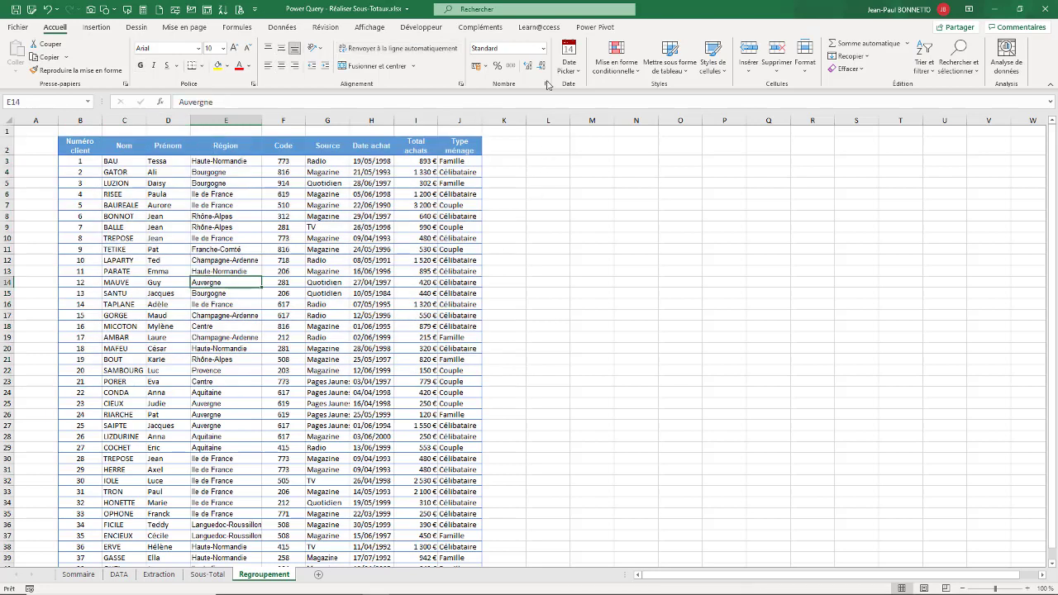
{"action": "left_click", "coordinate": [246, 218]}
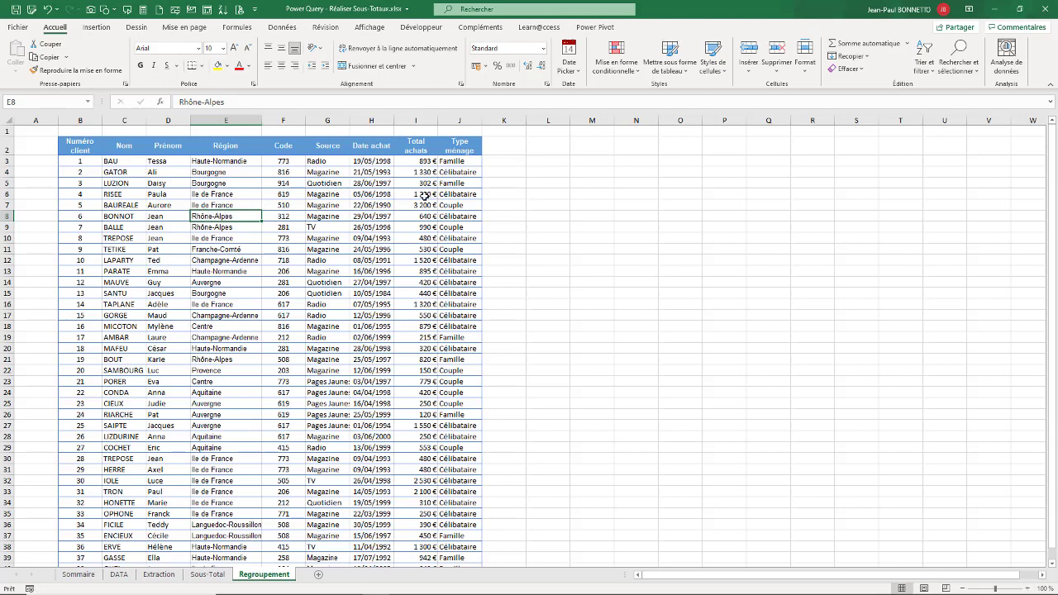
{"action": "left_click", "coordinate": [218, 173]}
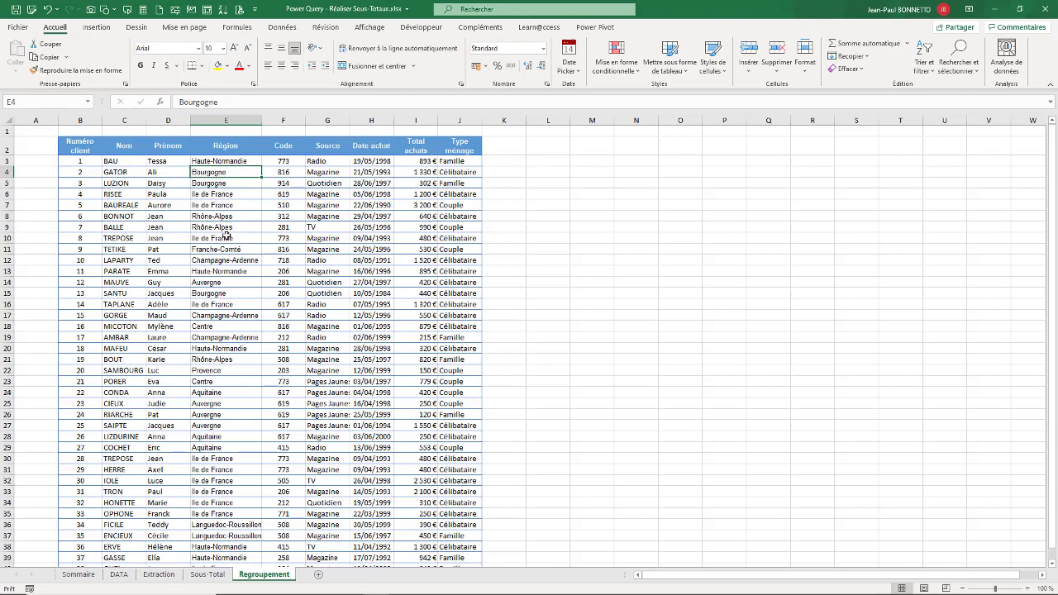
{"action": "left_click", "coordinate": [283, 29]}
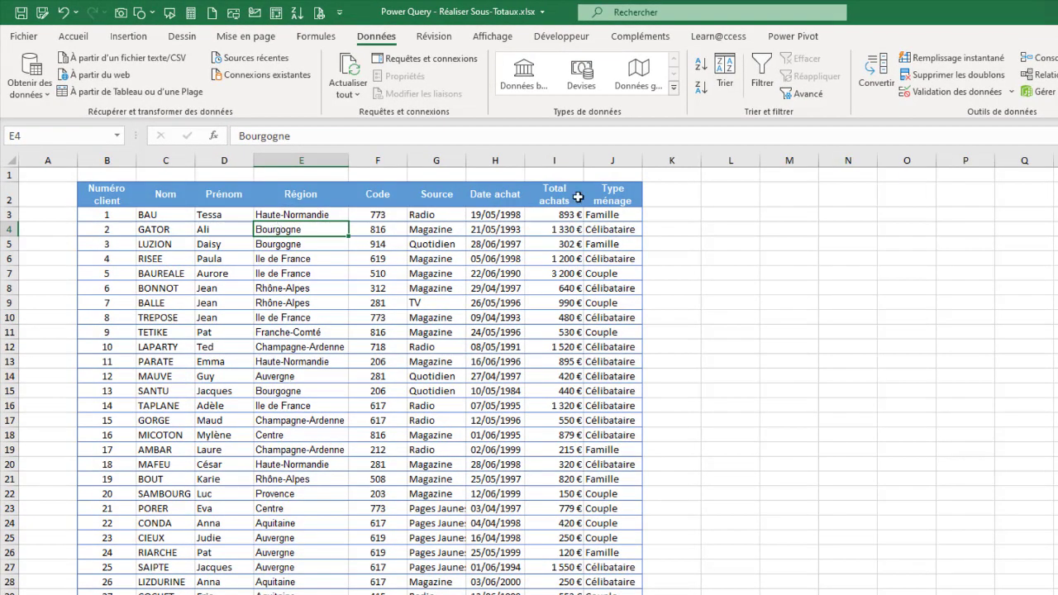
{"action": "left_click", "coordinate": [537, 228]}
Sort the list on Région with Trier de A à Z, then check the Auvergne cells
{"action": "left_click_drag", "start_coordinate": [295, 216], "coordinate": [258, 553]}
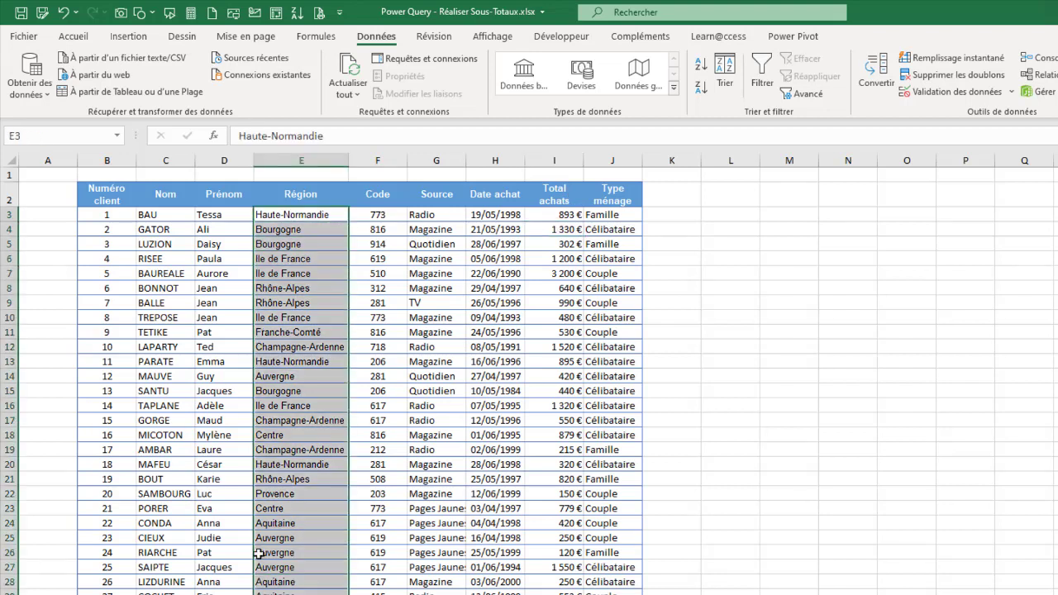
{"action": "left_click", "coordinate": [279, 277]}
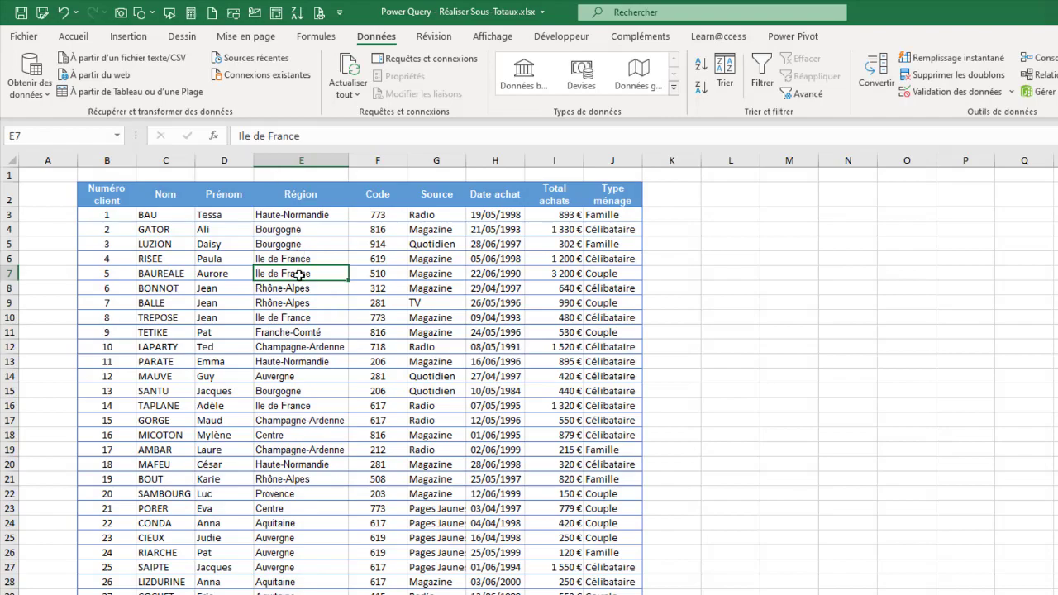
{"action": "right_click", "coordinate": [299, 275]}
{"action": "mouse_move", "coordinate": [302, 509]}
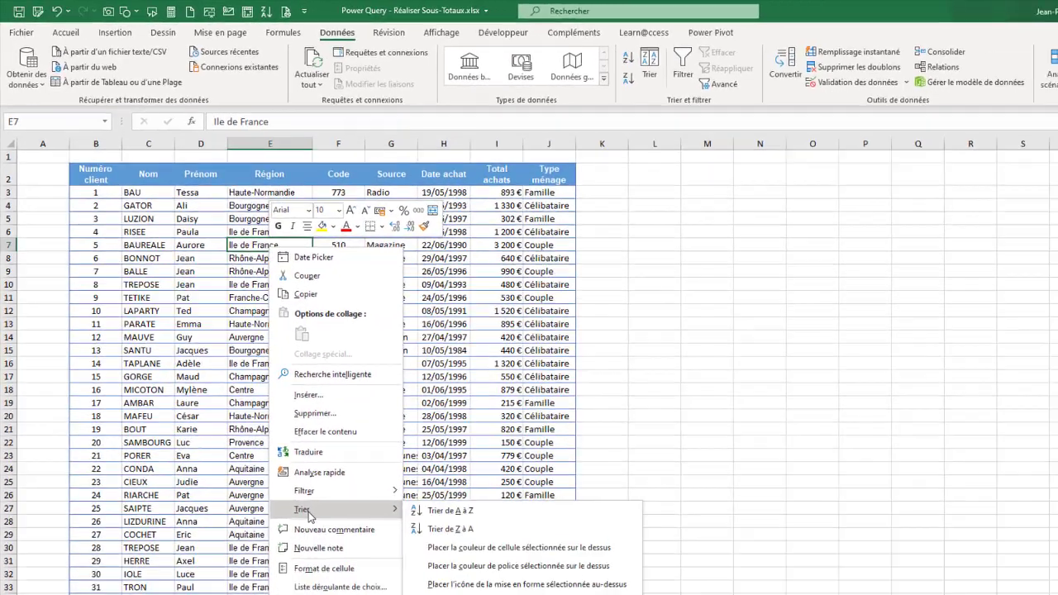
{"action": "left_click", "coordinate": [447, 510]}
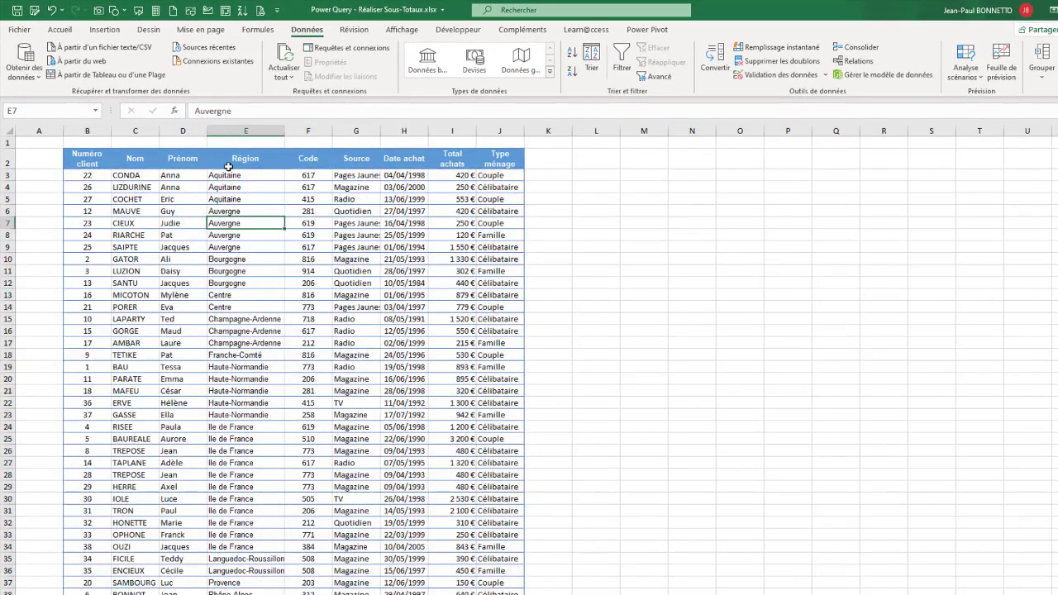
{"action": "left_click_drag", "start_coordinate": [240, 187], "coordinate": [249, 591]}
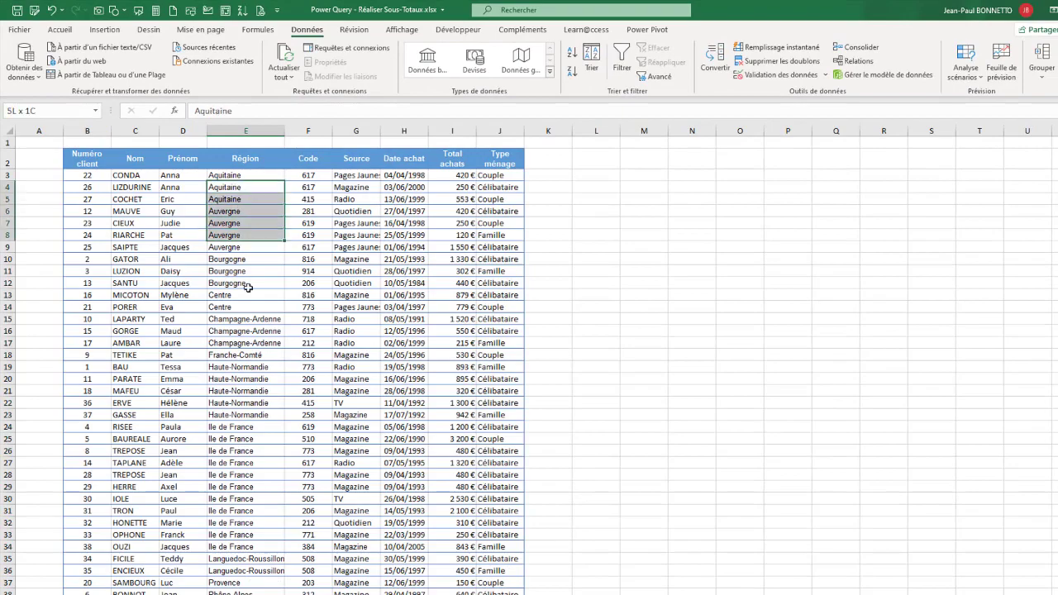
{"action": "left_click_drag", "start_coordinate": [224, 189], "coordinate": [228, 211]}
{"action": "left_click", "coordinate": [225, 246]}
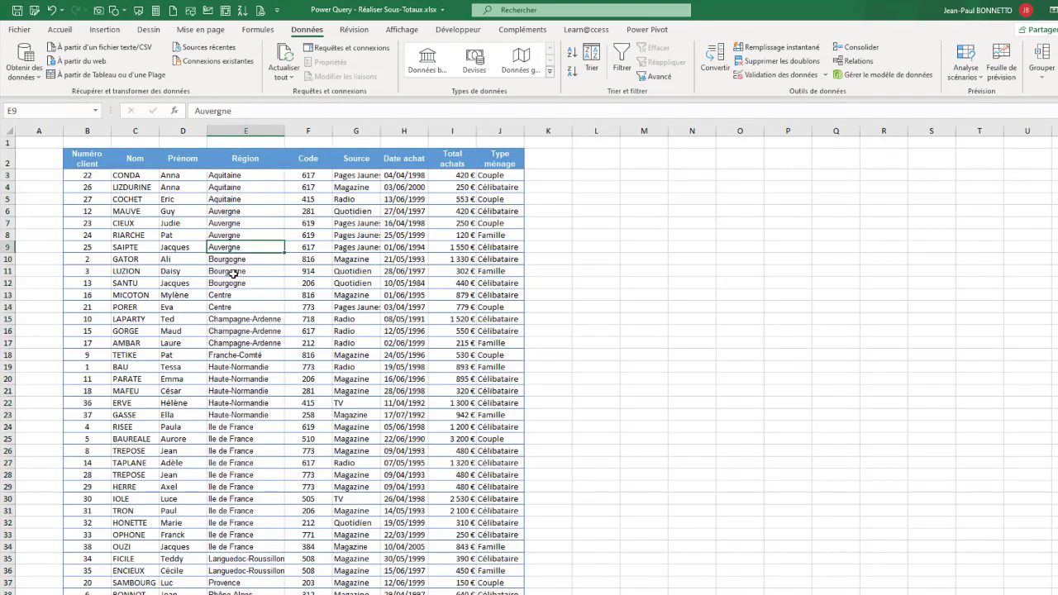
{"action": "left_click", "coordinate": [235, 213]}
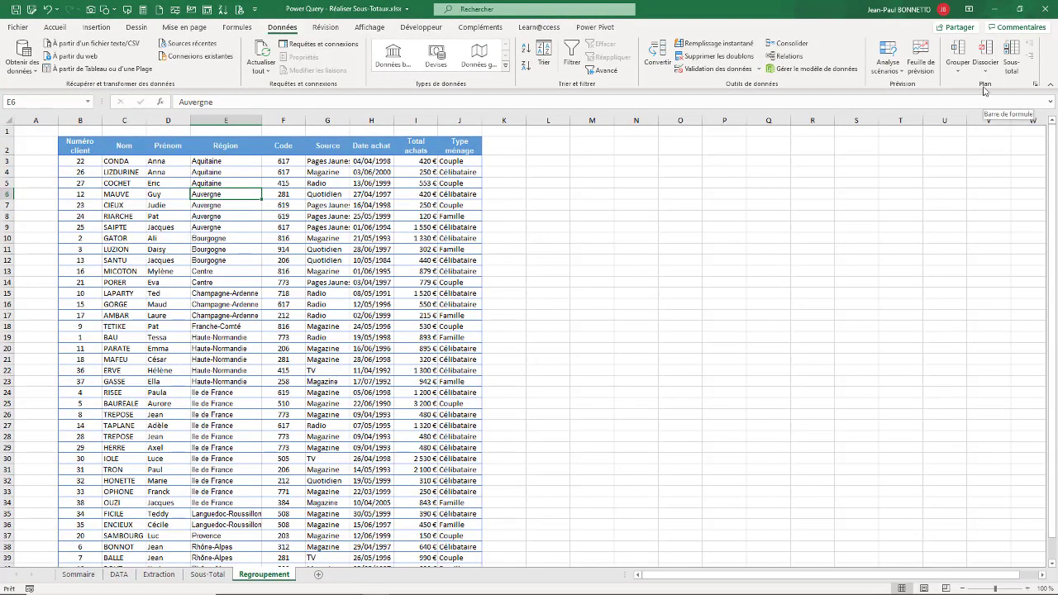
In Données > Sous-total, set 'À chaque changement de' to Région and open the function list
{"action": "left_click", "coordinate": [1010, 54]}
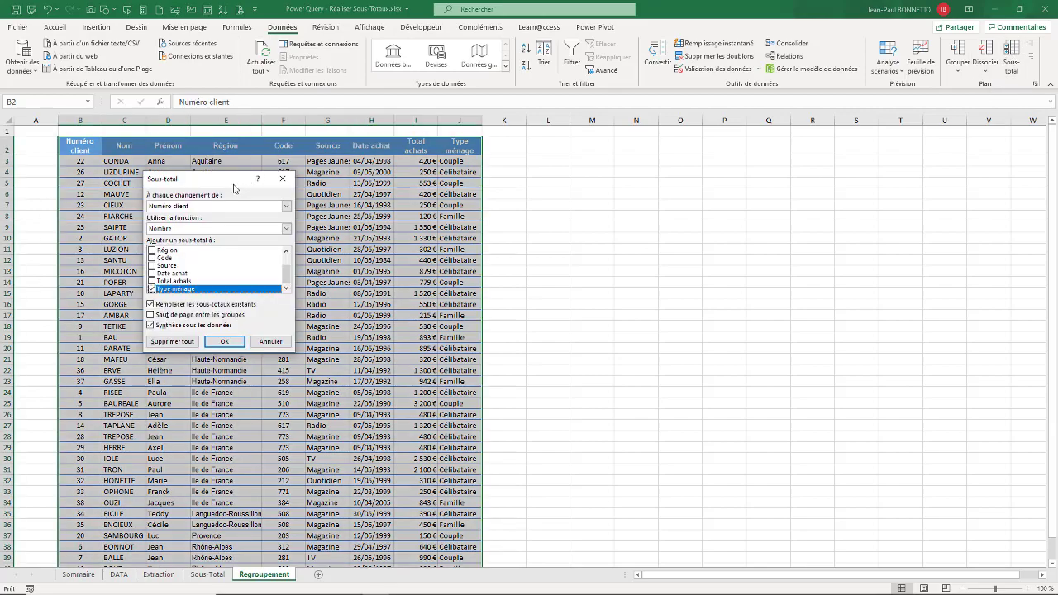
{"action": "left_click_drag", "start_coordinate": [234, 188], "coordinate": [241, 212]}
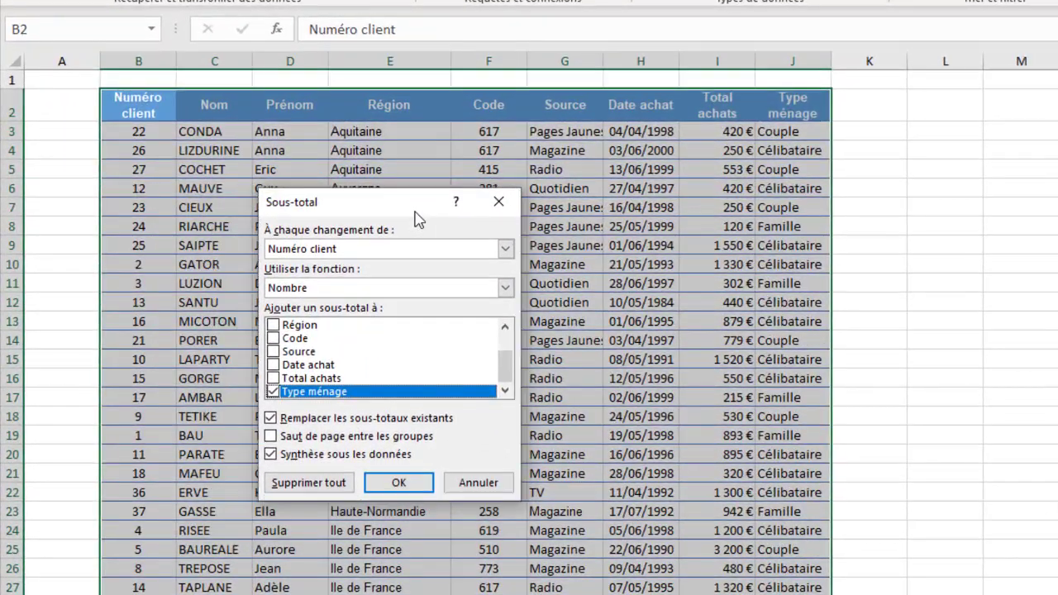
{"action": "mouse_move", "coordinate": [415, 211]}
{"action": "left_mouse_down"}
{"action": "mouse_move", "coordinate": [425, 199]}
{"action": "mouse_move", "coordinate": [704, 242]}
{"action": "left_mouse_up"}
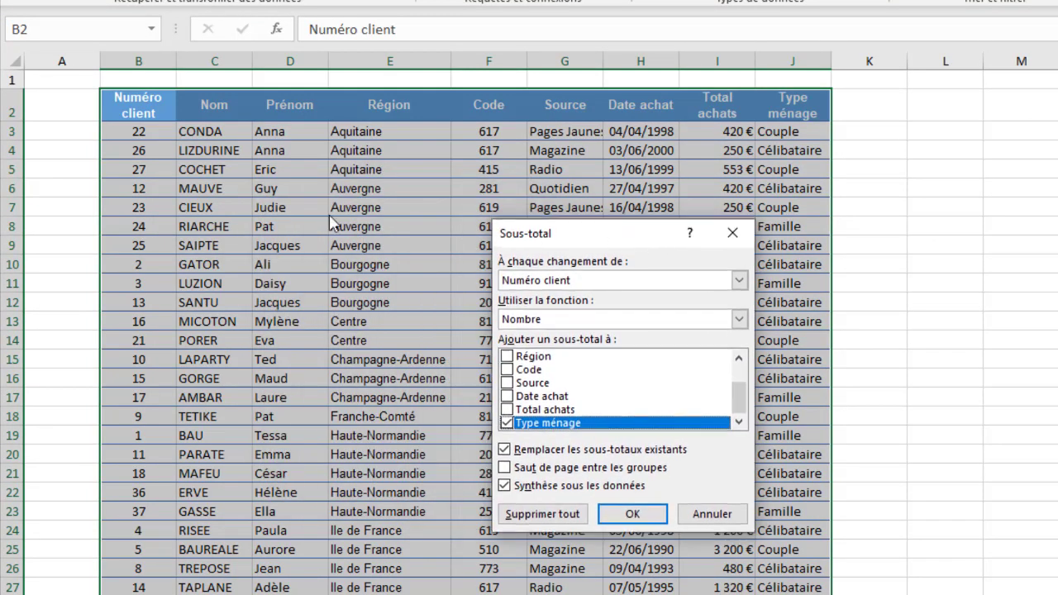
{"action": "left_click", "coordinate": [739, 281]}
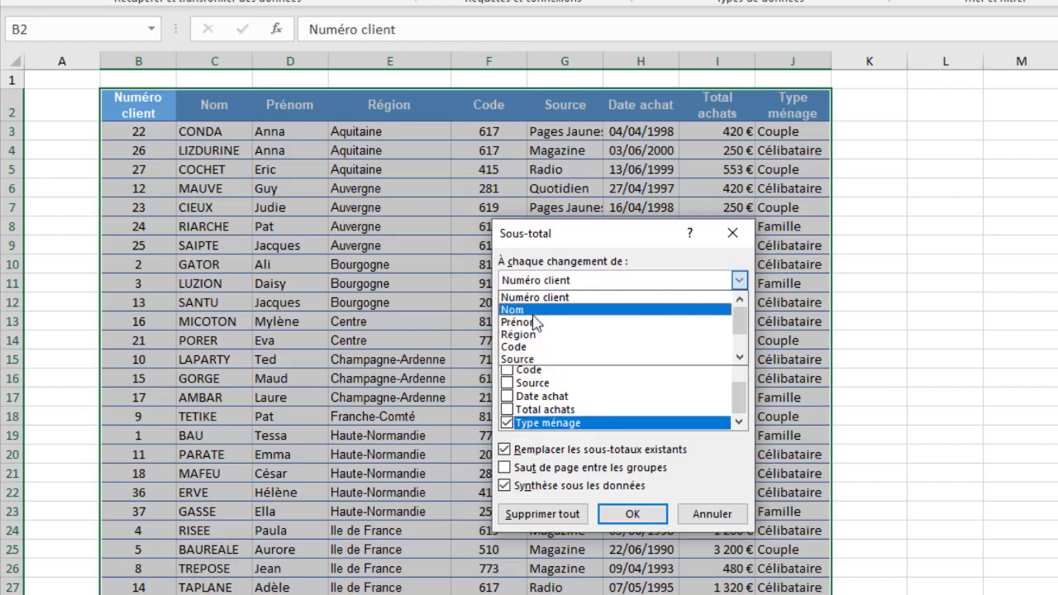
{"action": "left_click", "coordinate": [741, 339]}
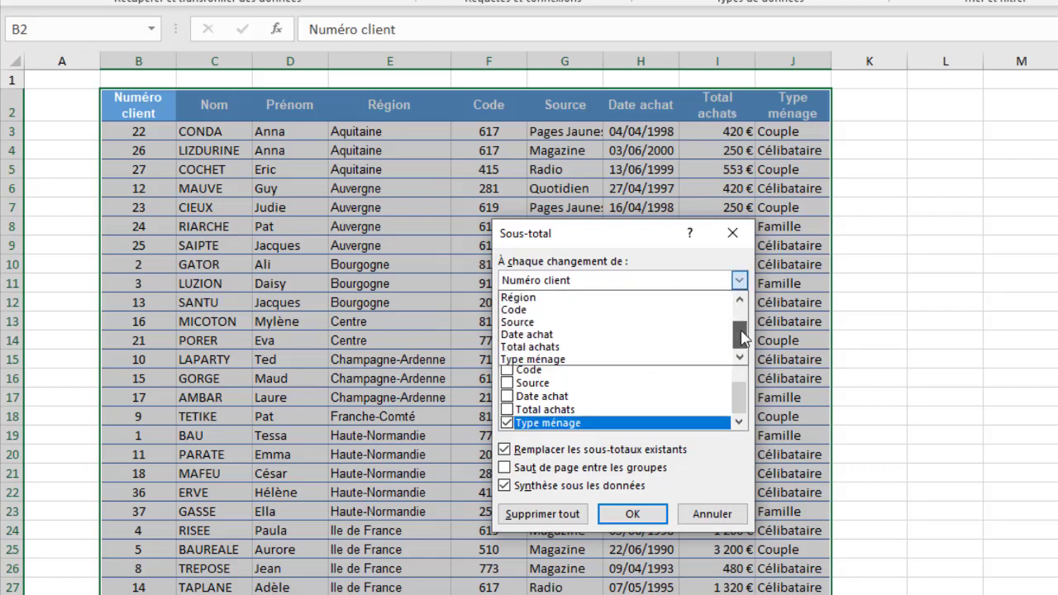
{"action": "scroll", "coordinate": [530, 322], "scroll_direction": "up", "scroll_amount": 3}
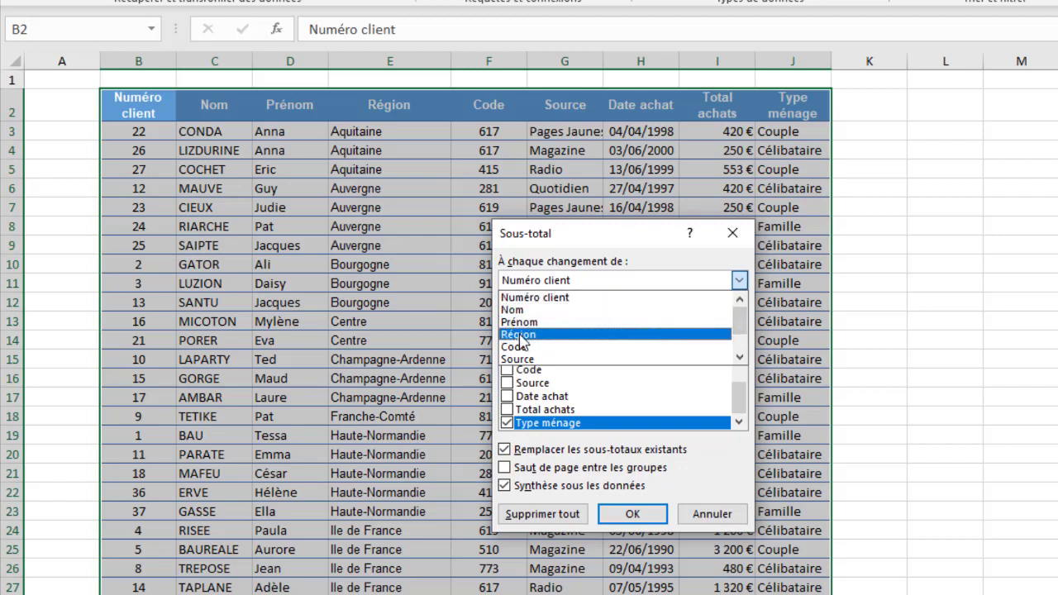
{"action": "left_click", "coordinate": [522, 335]}
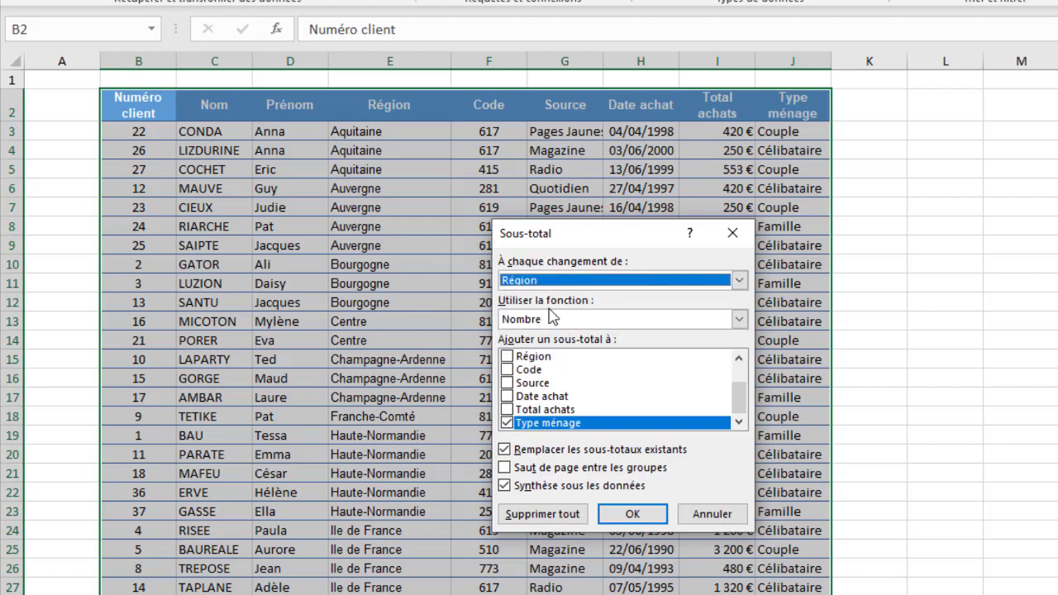
{"action": "left_click", "coordinate": [556, 321]}
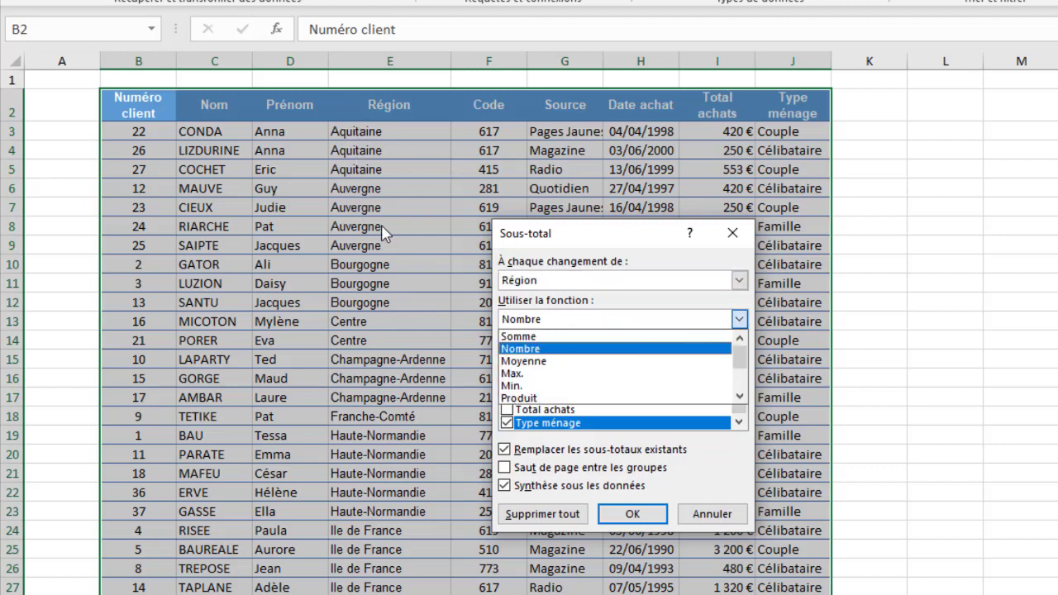
Add Somme subtotals of Total achats at each Région change, with Type ménage unchecked
{"action": "left_click", "coordinate": [532, 336]}
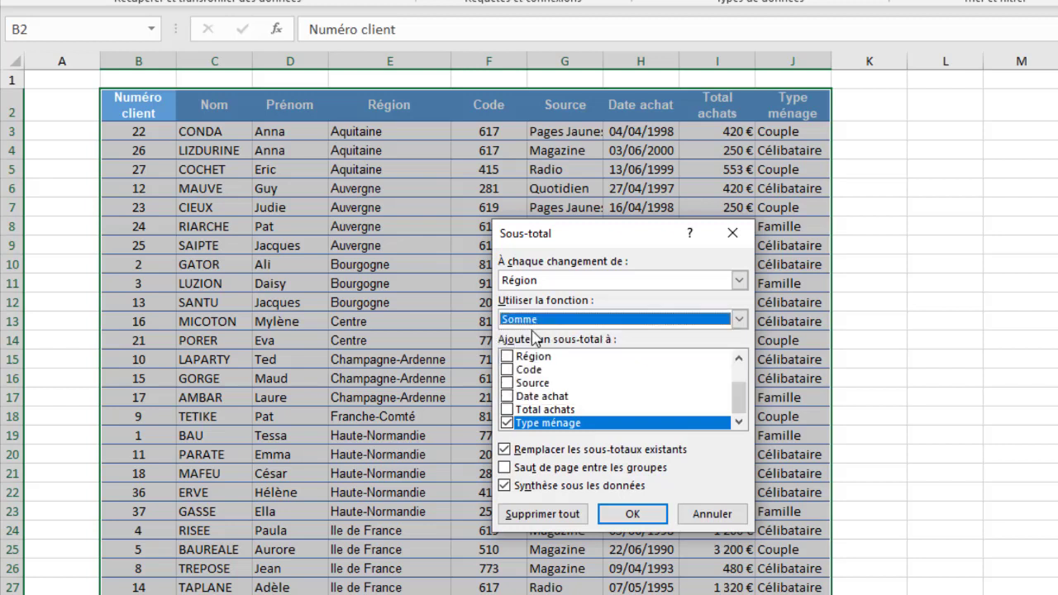
{"action": "left_click", "coordinate": [739, 319]}
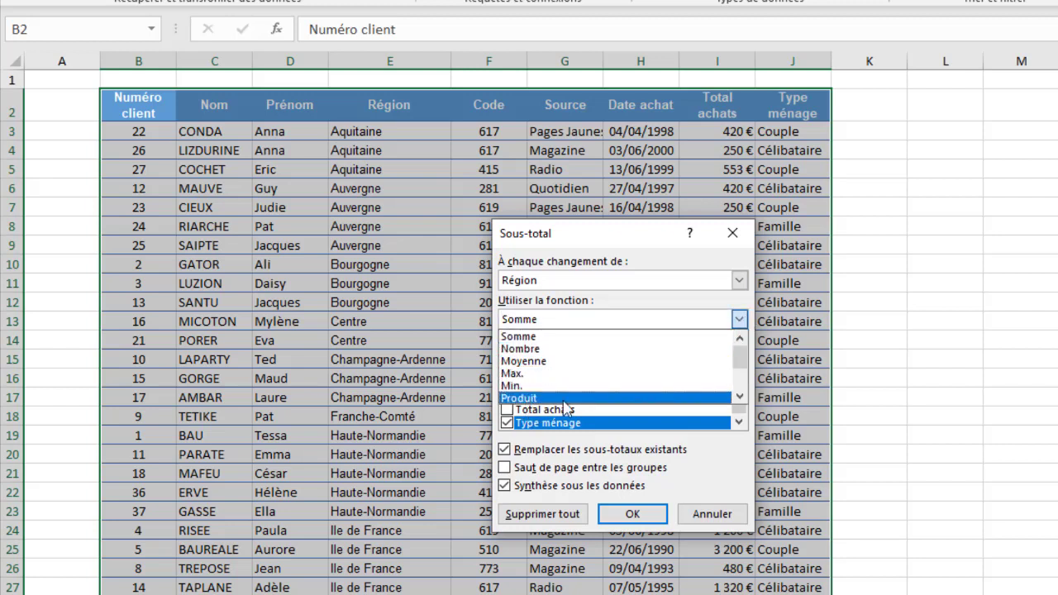
{"action": "mouse_move", "coordinate": [741, 357]}
{"action": "left_mouse_down"}
{"action": "mouse_move", "coordinate": [747, 385]}
{"action": "mouse_move", "coordinate": [742, 354]}
{"action": "left_mouse_up"}
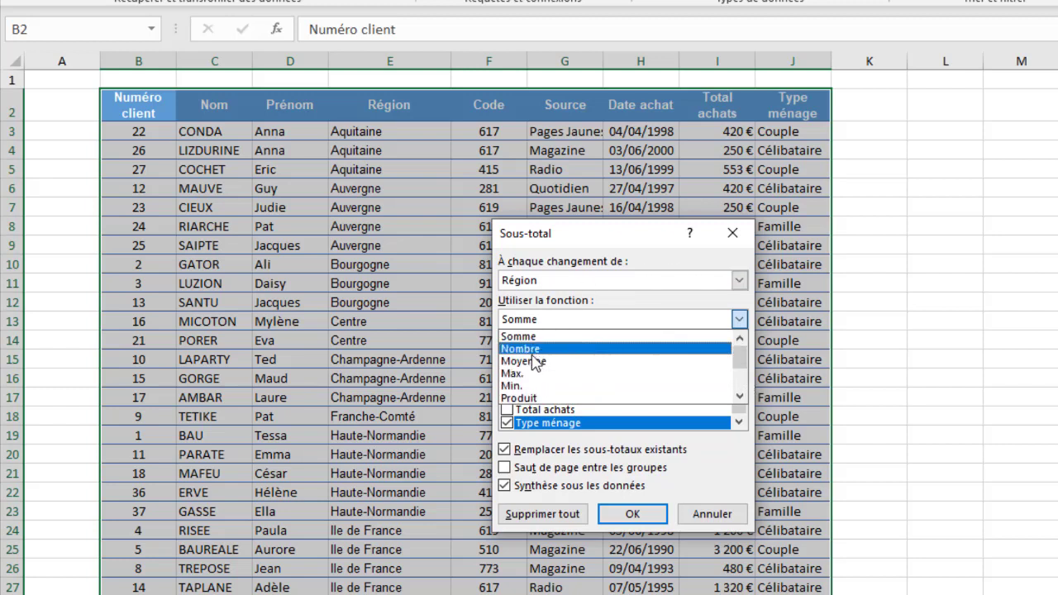
{"action": "left_click", "coordinate": [583, 337]}
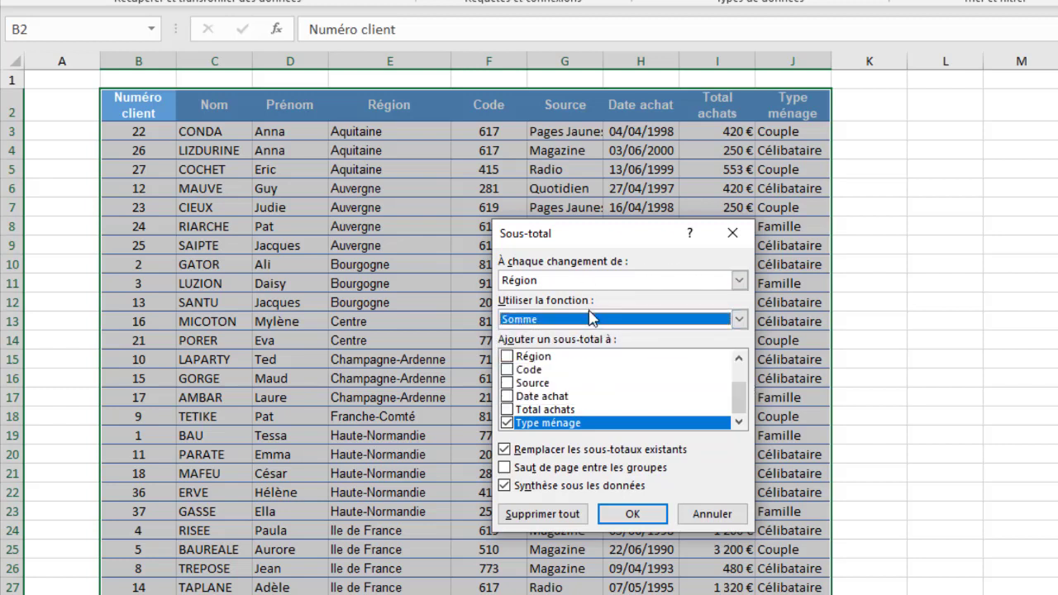
{"action": "left_click_drag", "start_coordinate": [595, 234], "coordinate": [465, 257]}
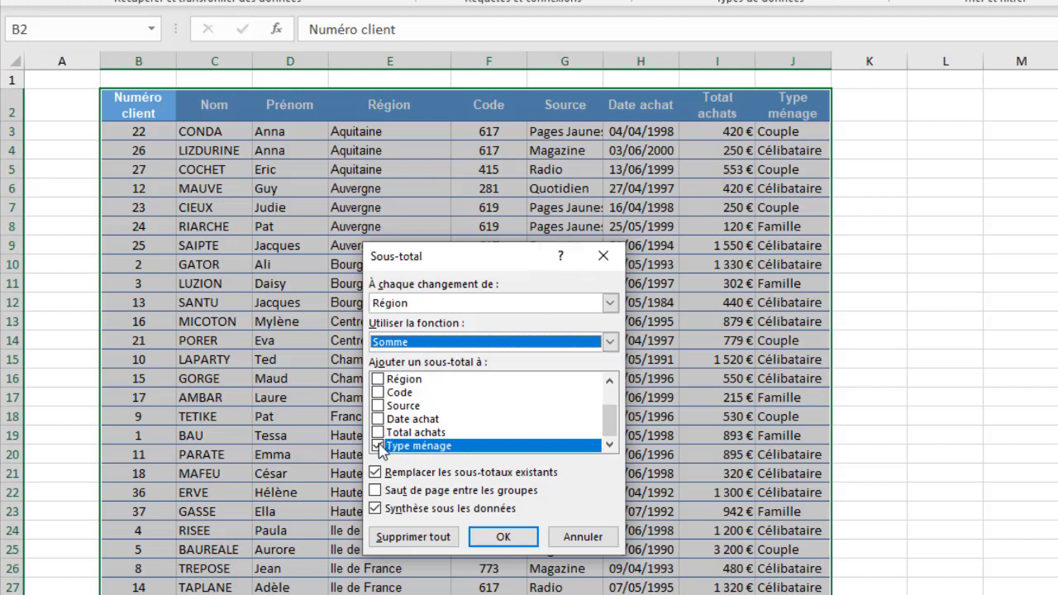
{"action": "left_click", "coordinate": [379, 447]}
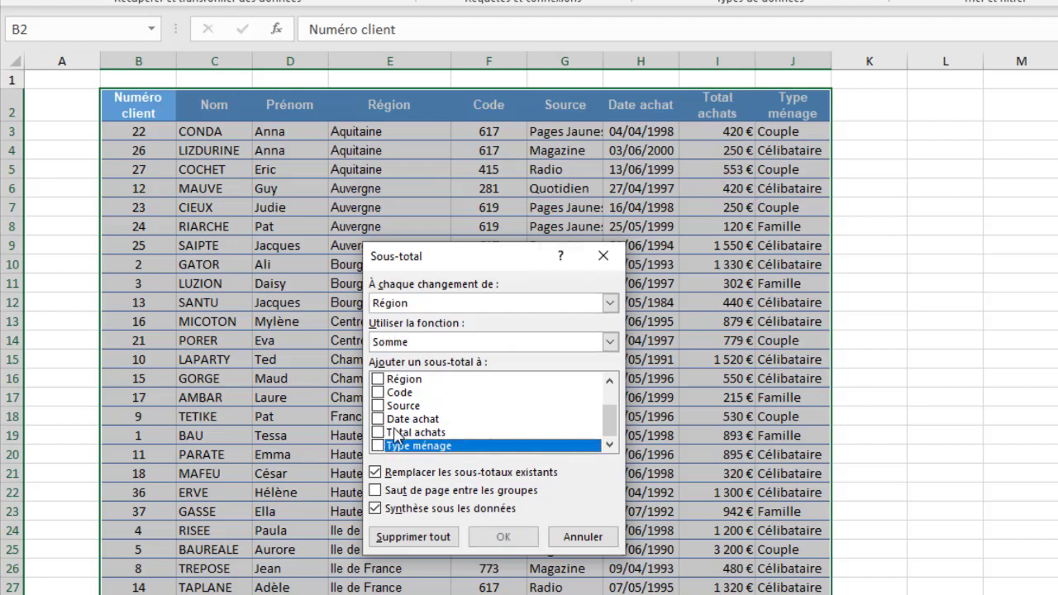
{"action": "left_click", "coordinate": [395, 433]}
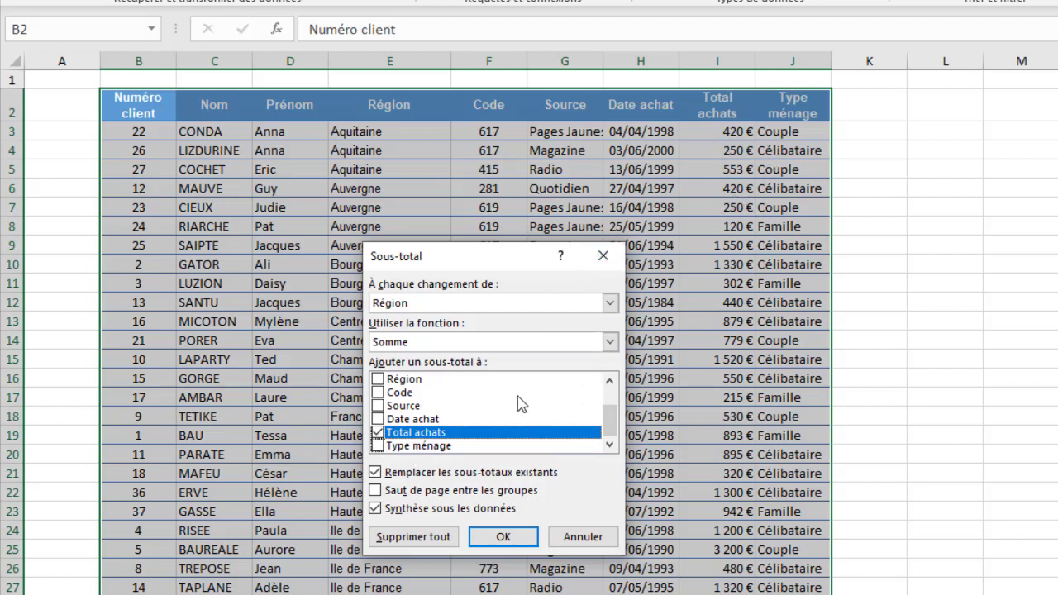
{"action": "left_click", "coordinate": [475, 536]}
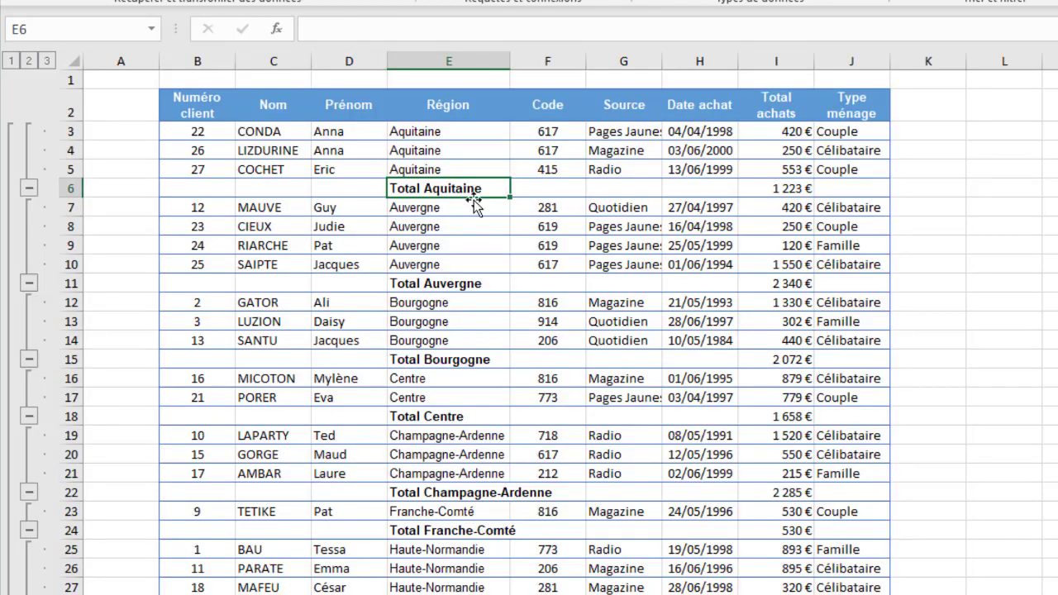
{"action": "left_click_drag", "start_coordinate": [434, 189], "coordinate": [777, 183]}
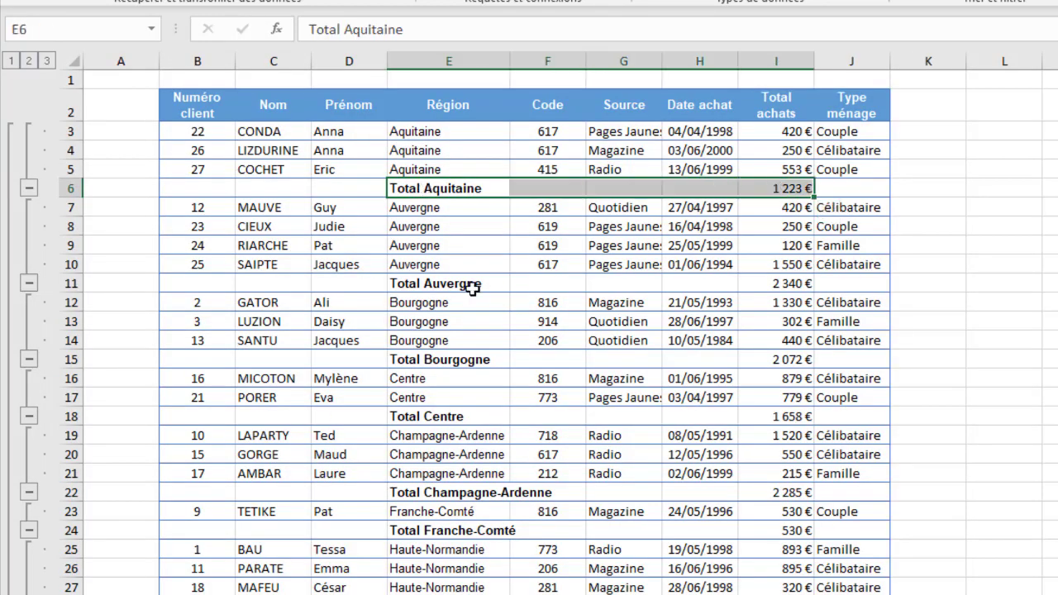
{"action": "left_click_drag", "start_coordinate": [434, 283], "coordinate": [769, 284]}
{"action": "left_click_drag", "start_coordinate": [470, 359], "coordinate": [777, 359]}
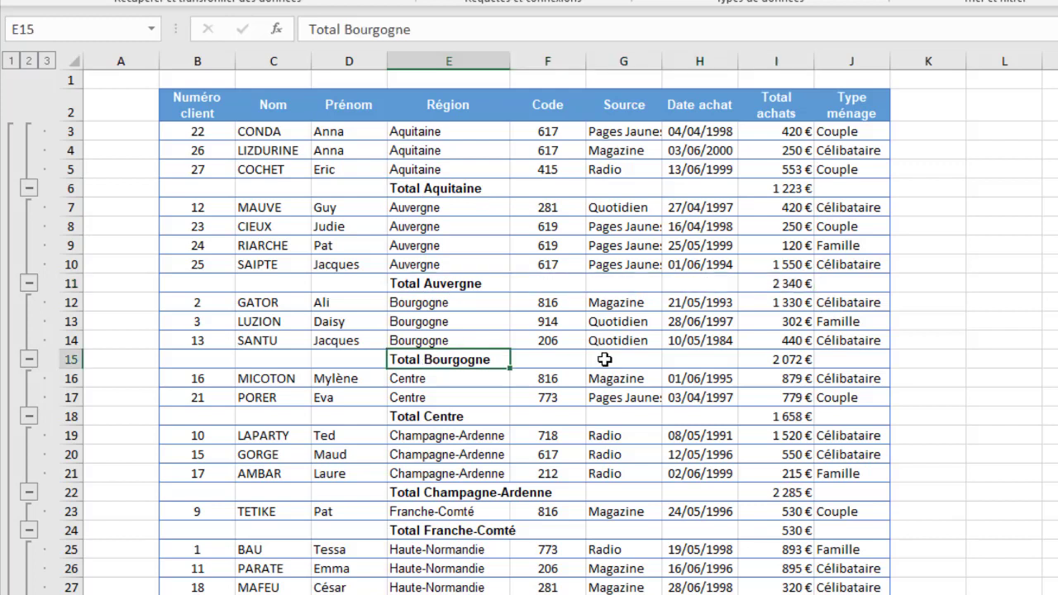
{"action": "left_click", "coordinate": [436, 362]}
{"action": "left_click", "coordinate": [439, 420]}
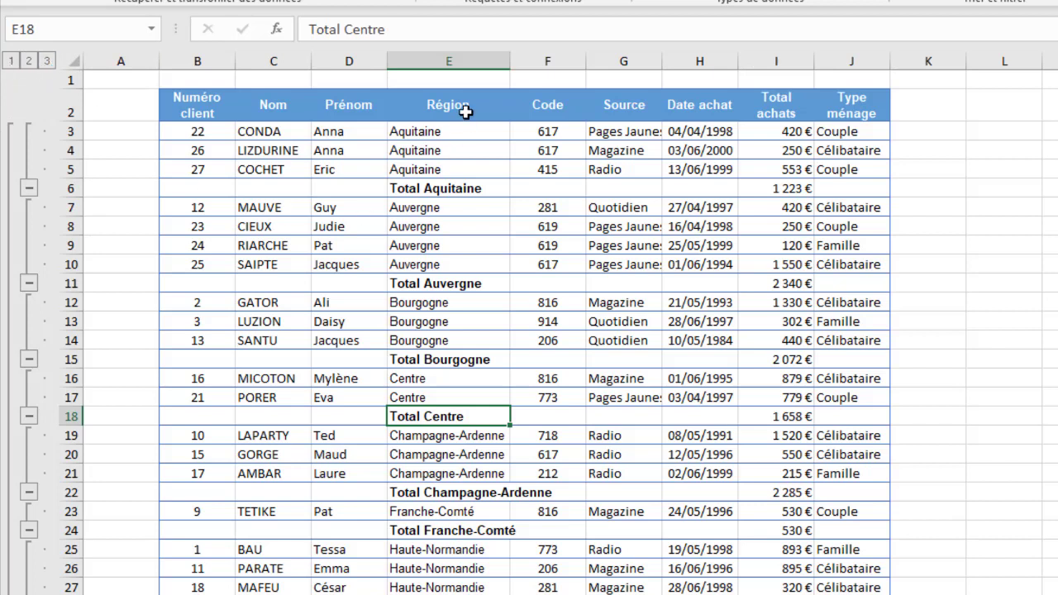
{"action": "left_click", "coordinate": [29, 61]}
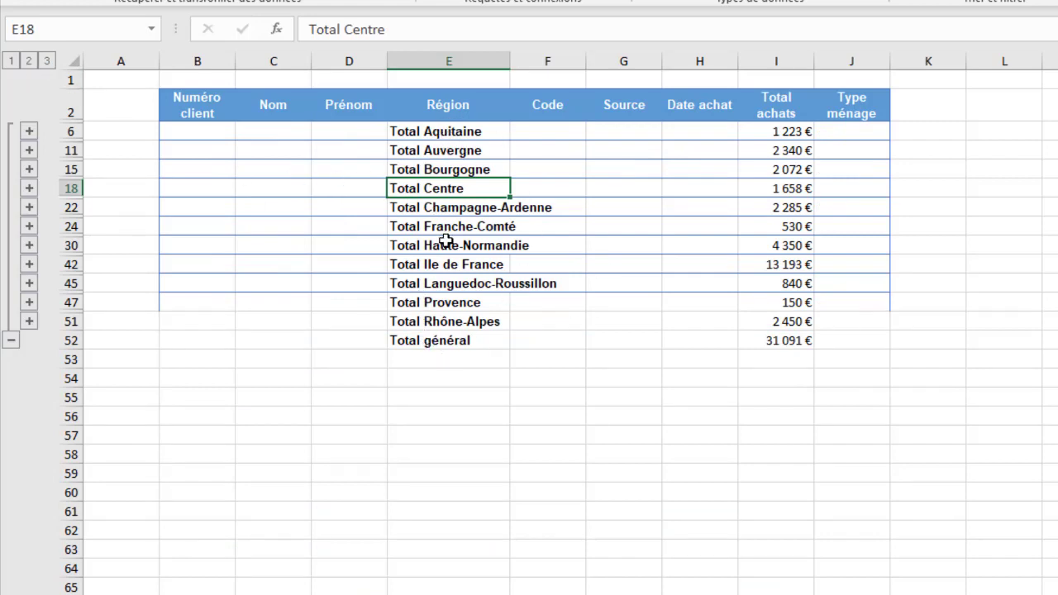
{"action": "left_click", "coordinate": [11, 61]}
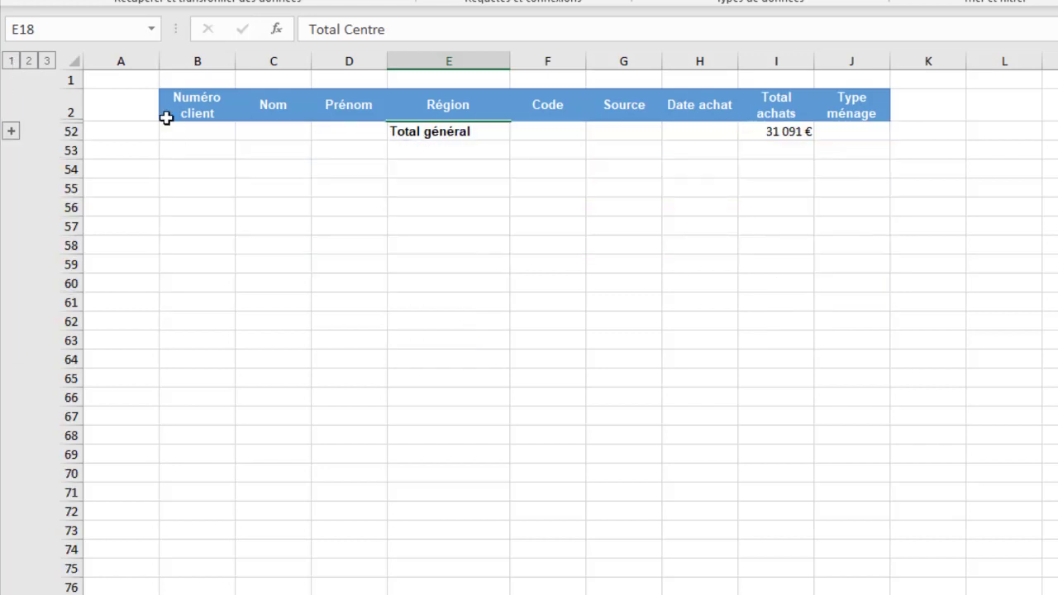
{"action": "left_click", "coordinate": [28, 61]}
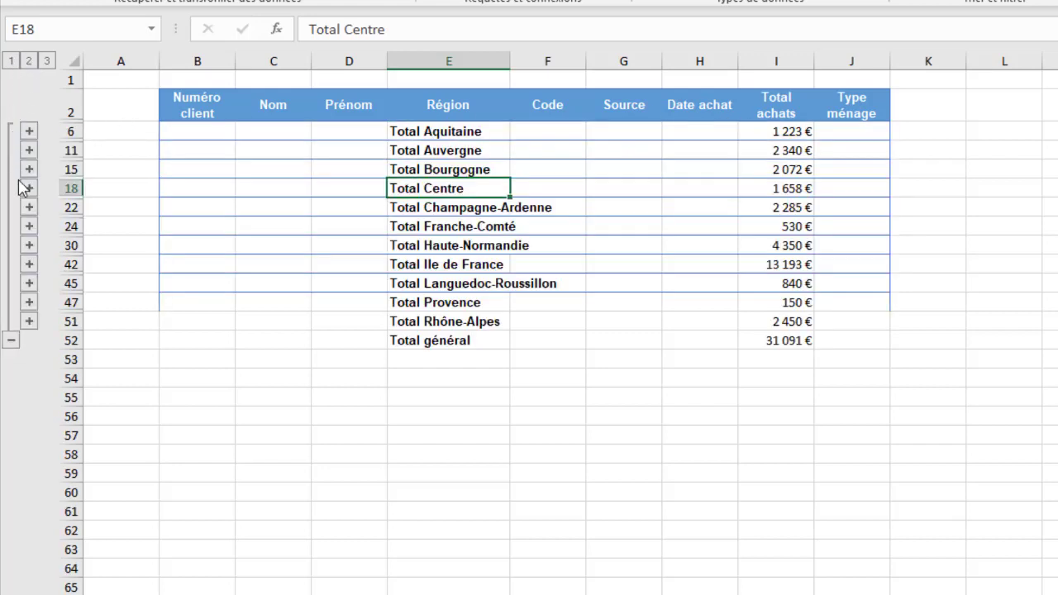
{"action": "left_click", "coordinate": [29, 208]}
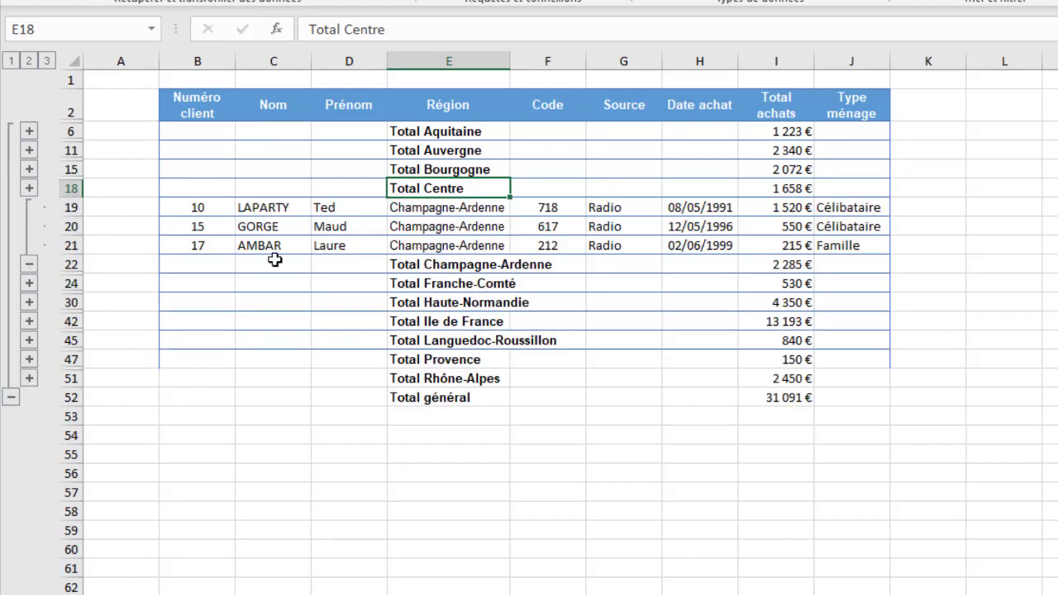
{"action": "left_click", "coordinate": [29, 266]}
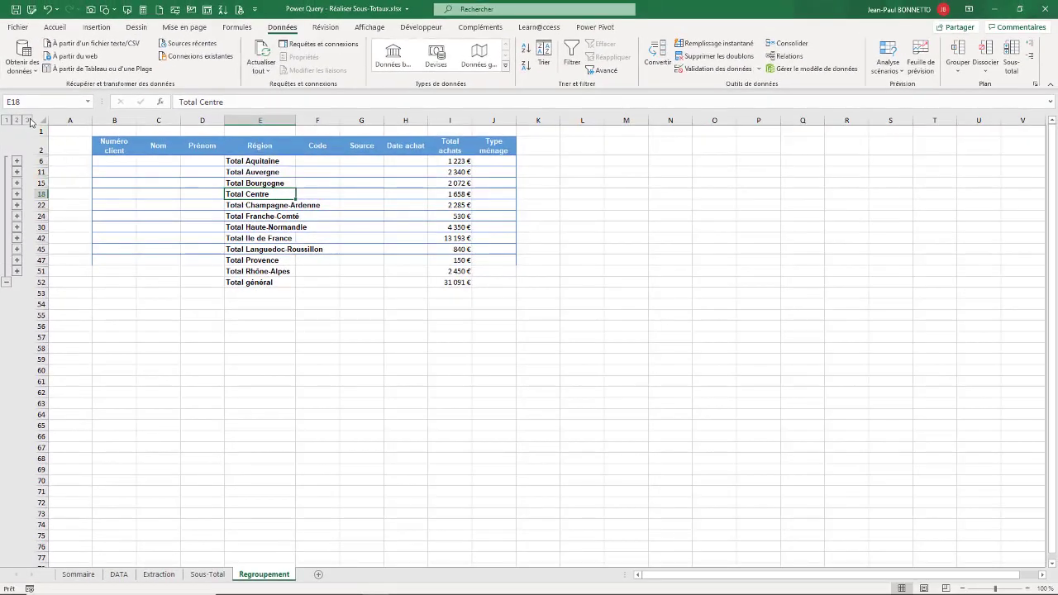
{"action": "left_click", "coordinate": [28, 120]}
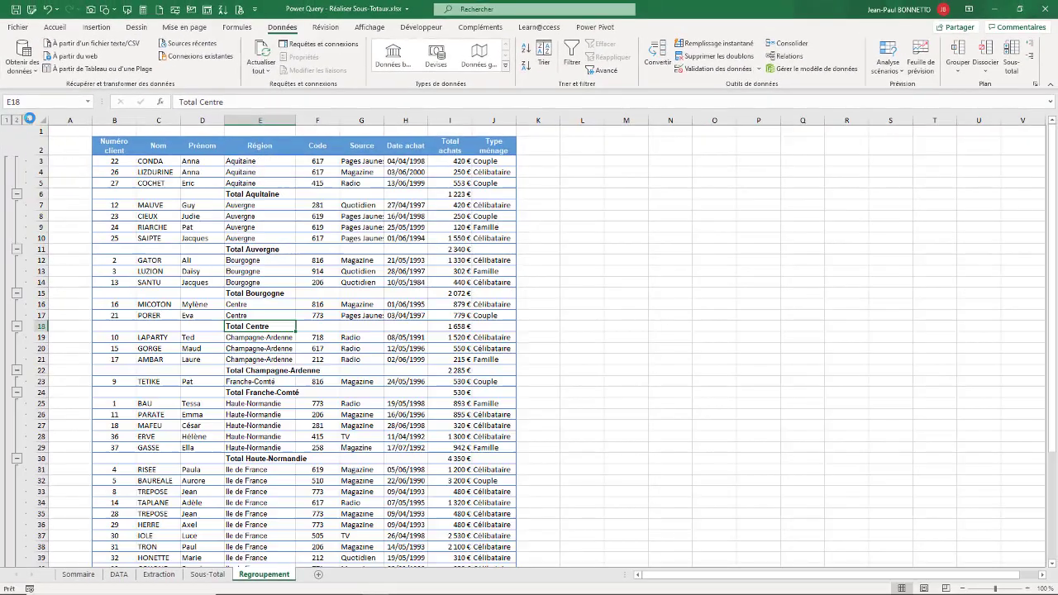
{"action": "left_click", "coordinate": [350, 164]}
{"action": "left_click", "coordinate": [337, 215]}
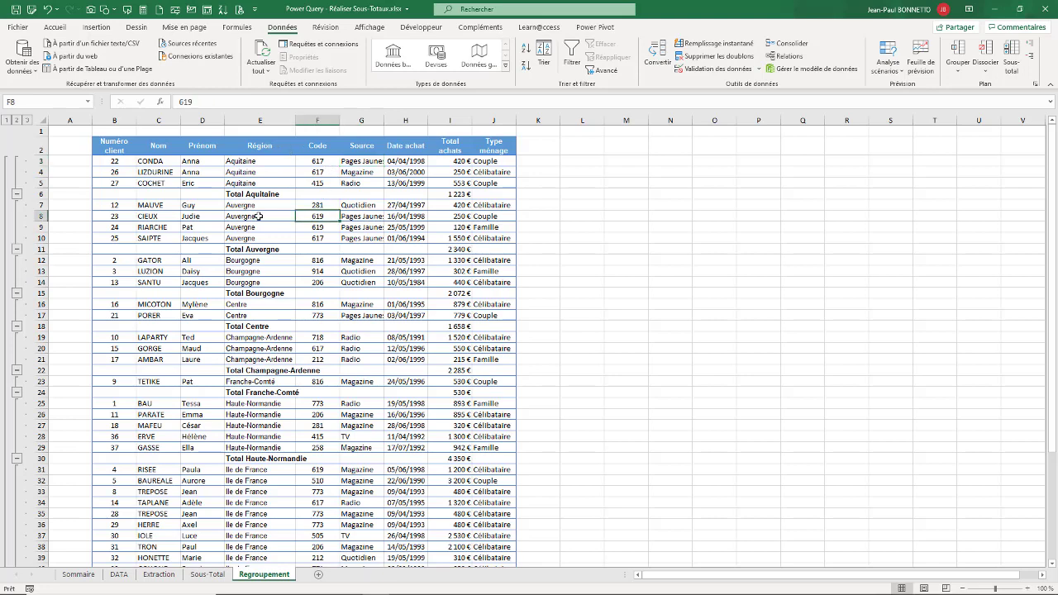
{"action": "left_click", "coordinate": [18, 121]}
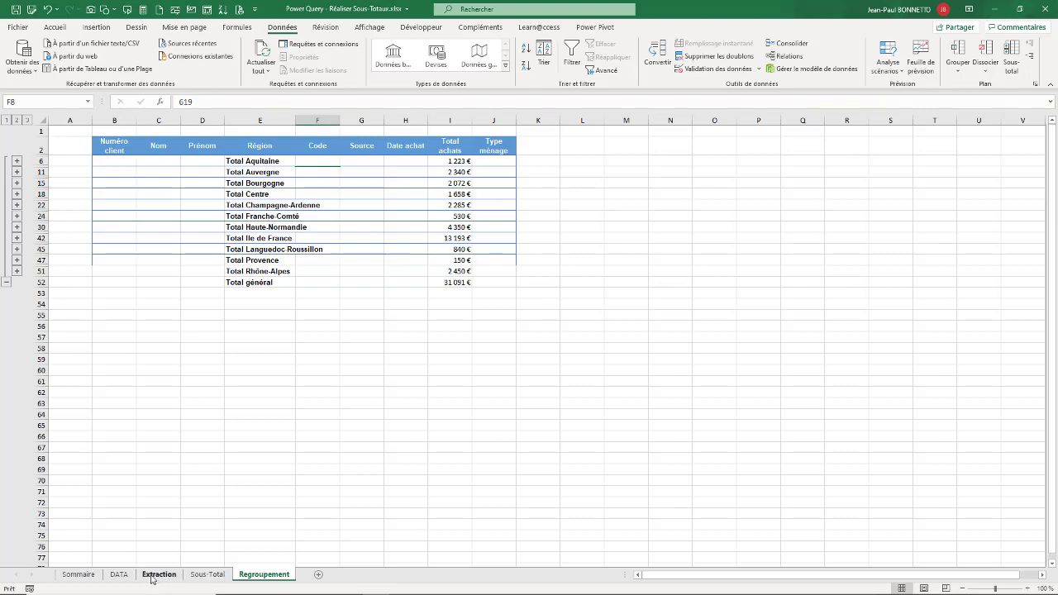
Switch to the DATA sheet and select a Région cell inside the customer table
{"action": "left_click", "coordinate": [120, 575]}
{"action": "left_click", "coordinate": [259, 296]}
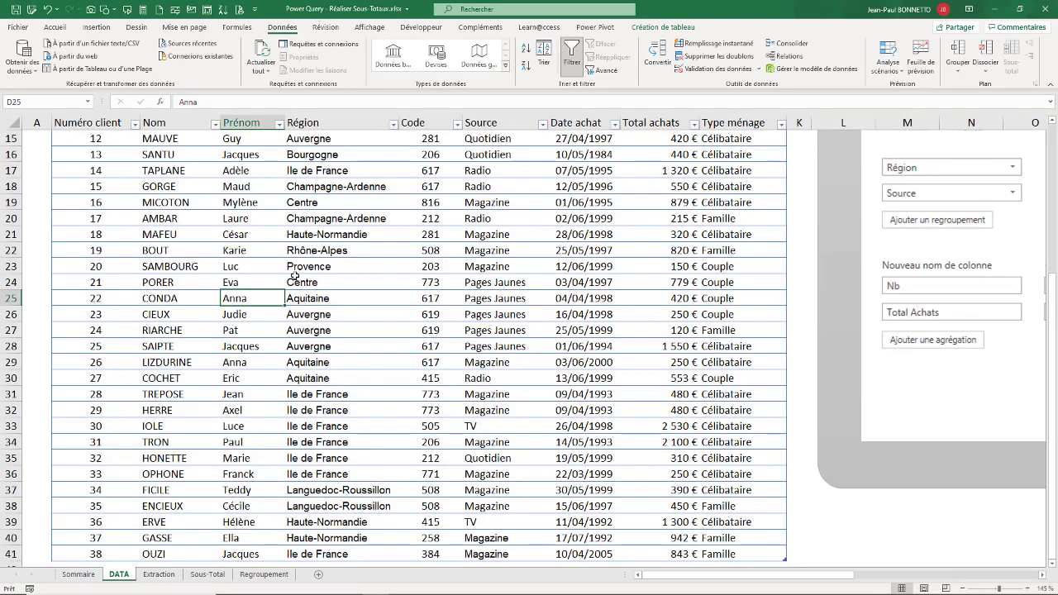
{"action": "scroll", "coordinate": [282, 273], "scroll_direction": "up", "scroll_amount": 5}
{"action": "left_click", "coordinate": [300, 246]}
{"action": "left_click", "coordinate": [299, 274]}
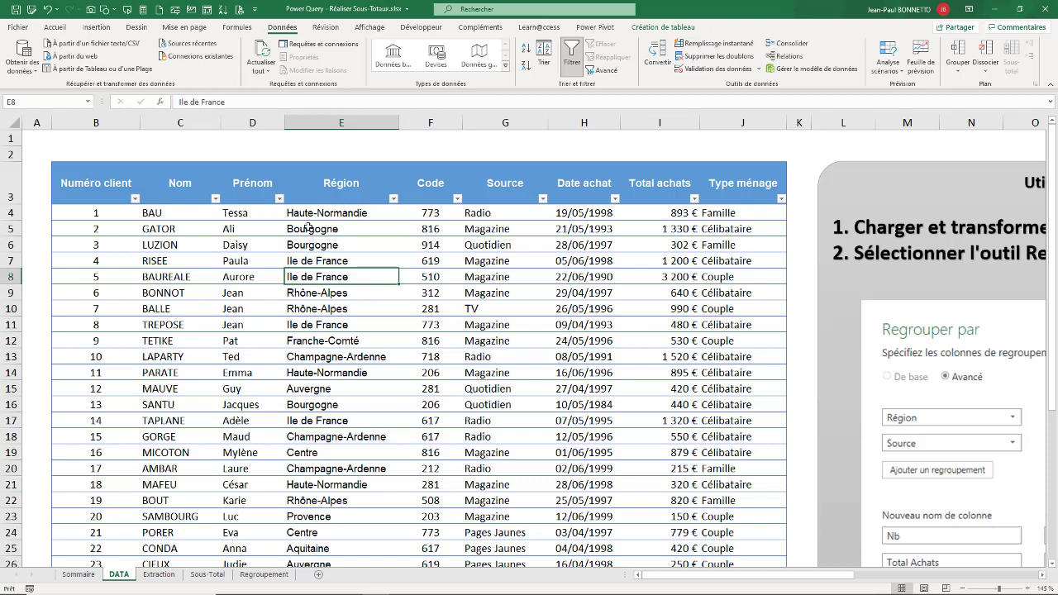
{"action": "left_click", "coordinate": [318, 255]}
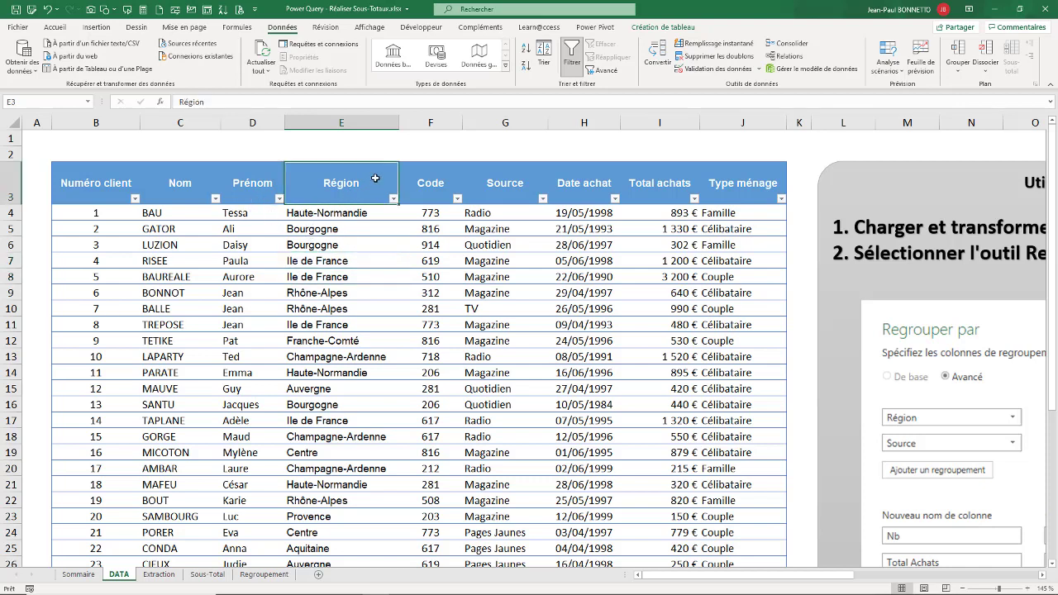
{"action": "left_click", "coordinate": [422, 290]}
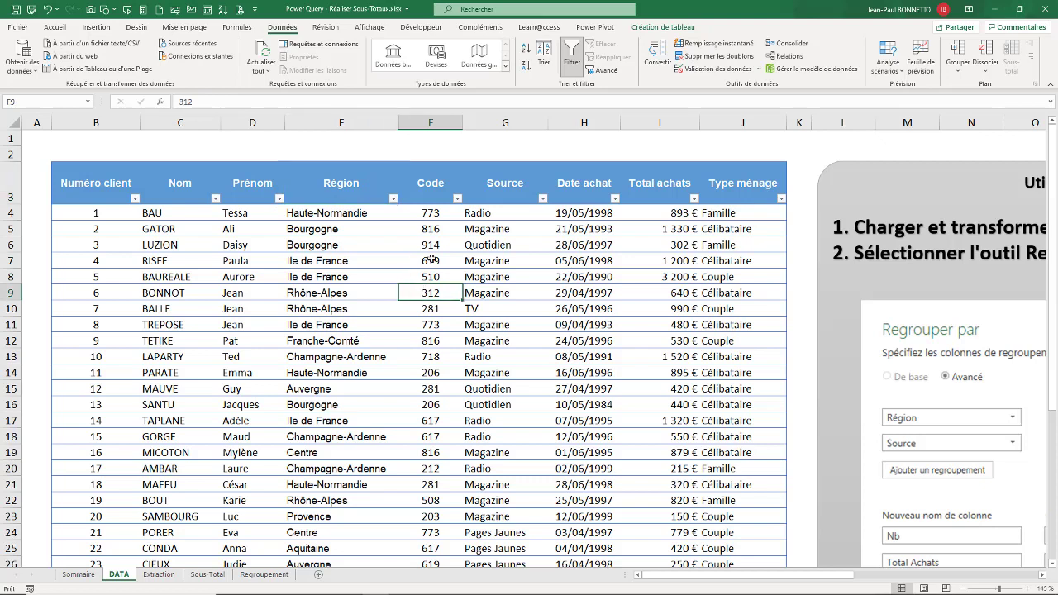
Confirm on Création de tableau that the table is named TData, then return to Données
{"action": "left_click", "coordinate": [663, 27]}
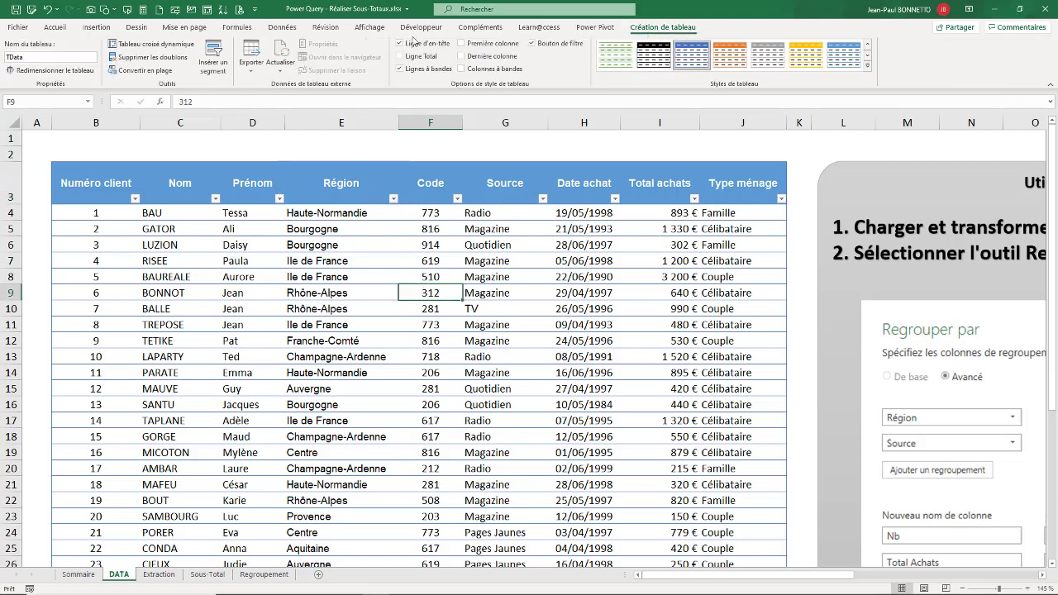
{"action": "left_click", "coordinate": [328, 263]}
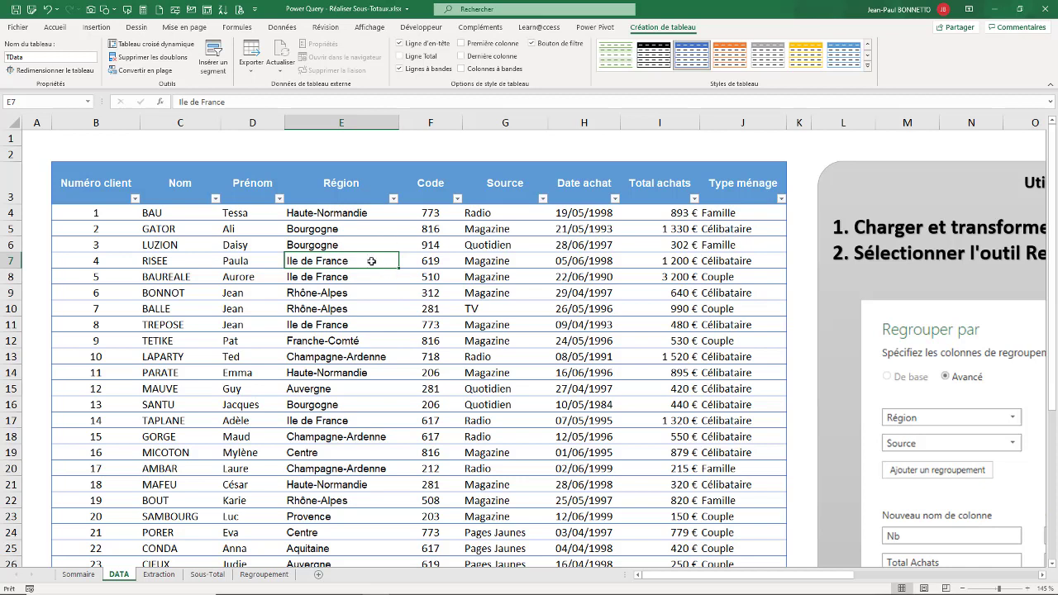
{"action": "left_click", "coordinate": [343, 245]}
{"action": "left_click", "coordinate": [328, 262]}
{"action": "left_click", "coordinate": [321, 296]}
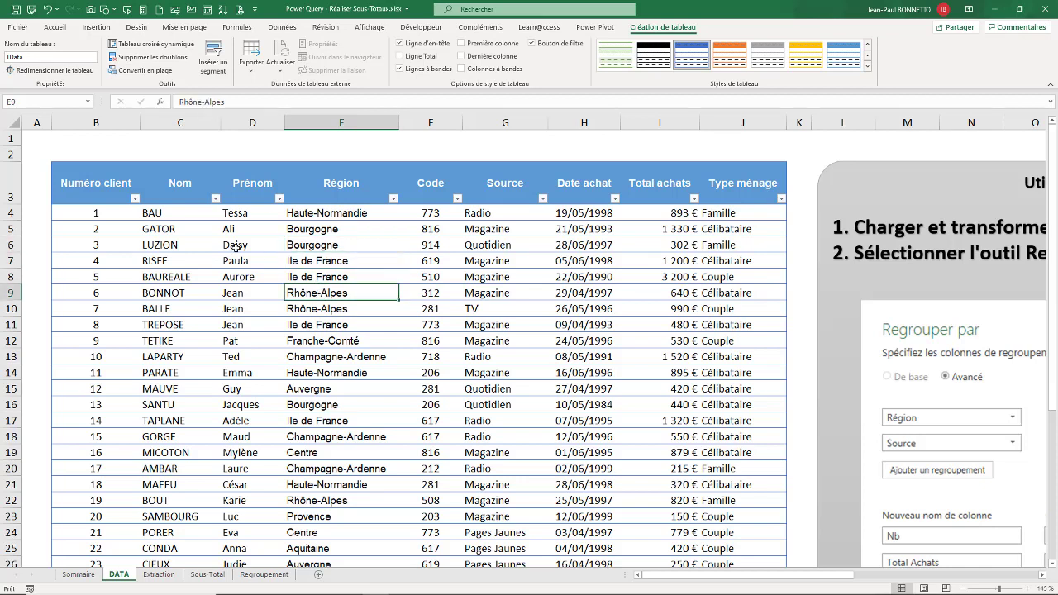
{"action": "left_click", "coordinate": [282, 27]}
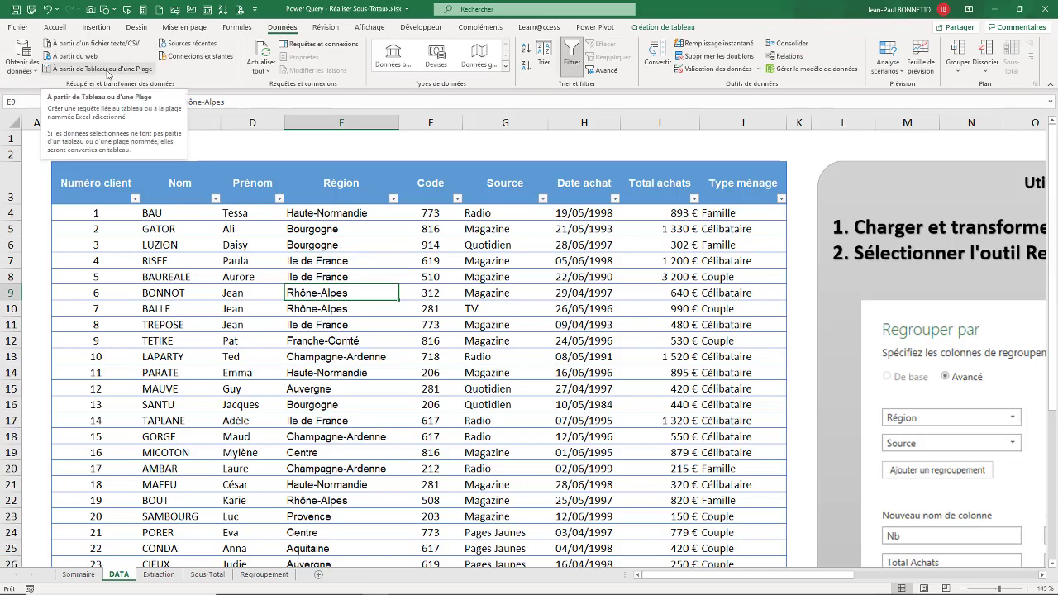
Load TData into a new query and change Date achat to Date, replacing the existing conversion
{"action": "left_click", "coordinate": [106, 73]}
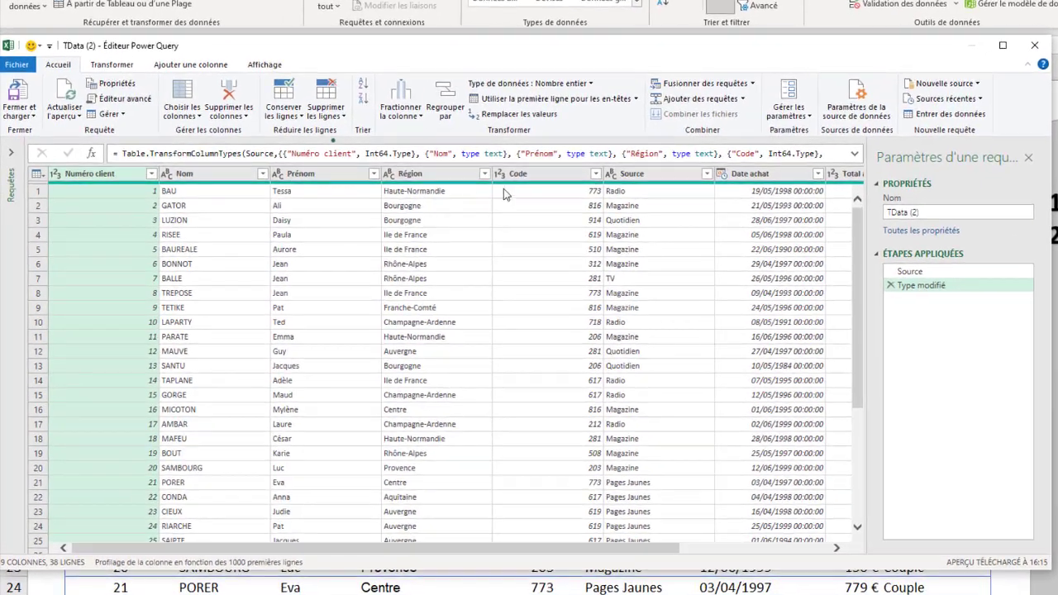
{"action": "left_click", "coordinate": [910, 271]}
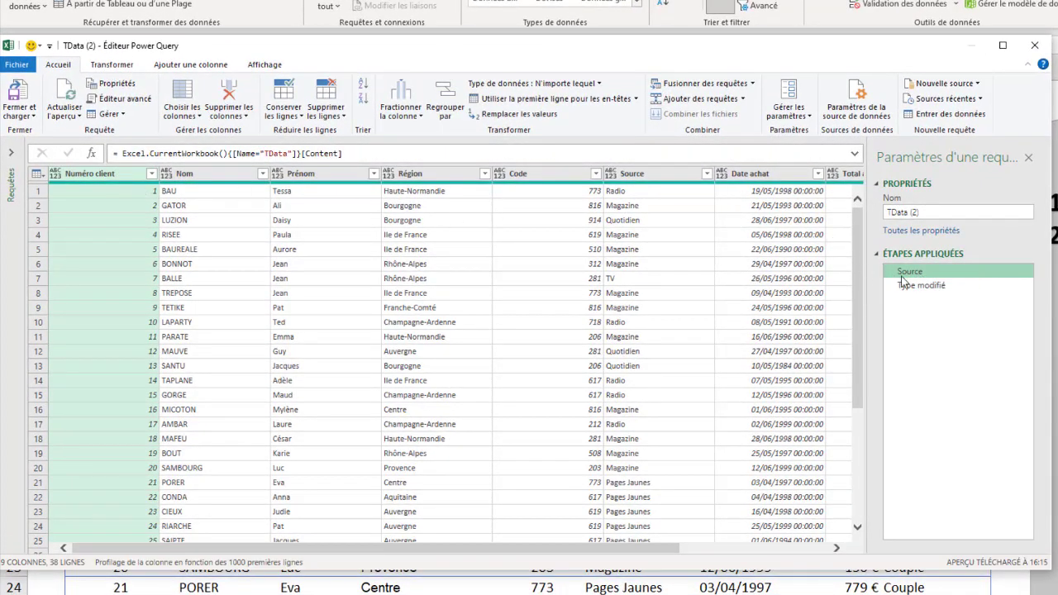
{"action": "left_click", "coordinate": [917, 286]}
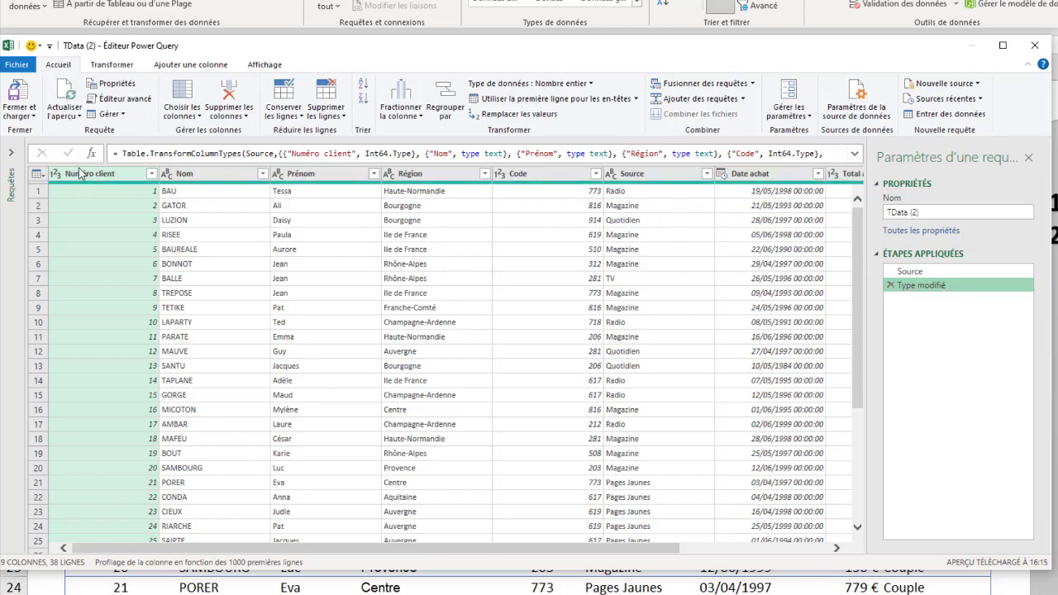
{"action": "left_click", "coordinate": [723, 173]}
{"action": "left_click", "coordinate": [749, 270]}
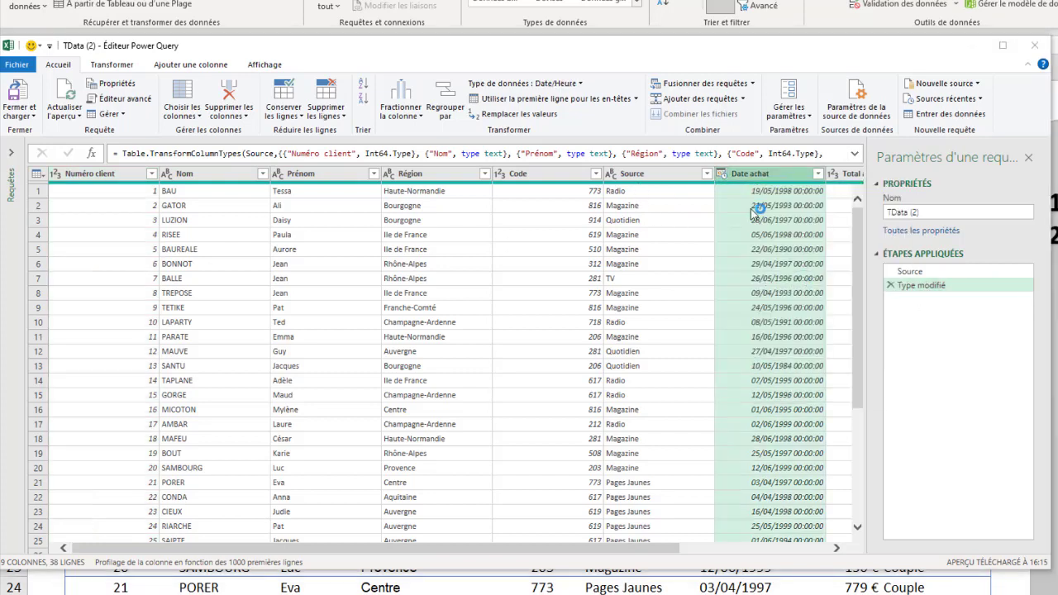
{"action": "left_click", "coordinate": [612, 332]}
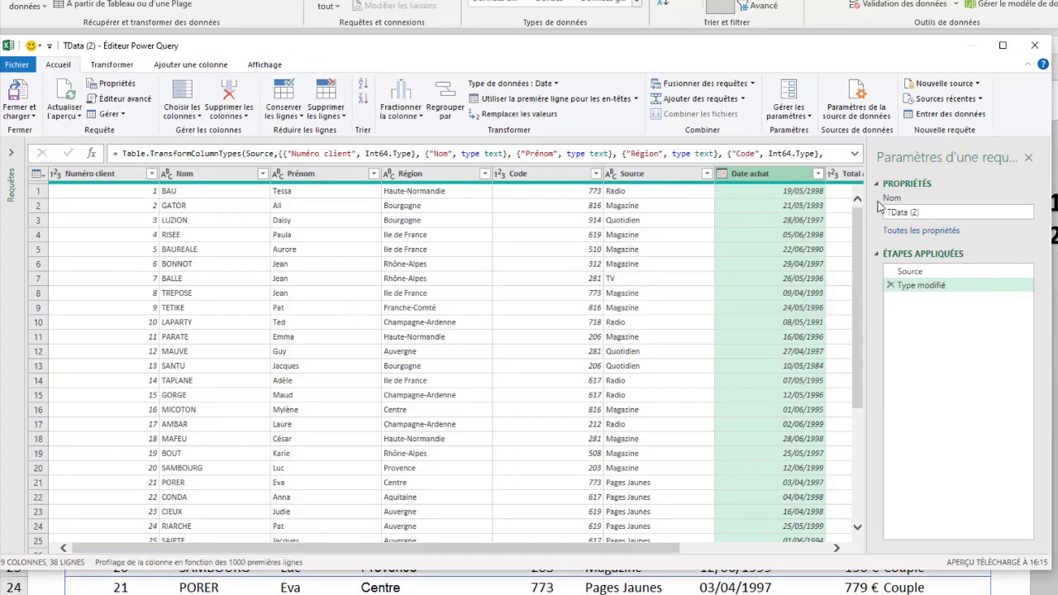
Enter RegroupementRegion in the query's Nom box and review the customer data preview
{"action": "left_click", "coordinate": [918, 213]}
{"action": "type", "text": "R"}
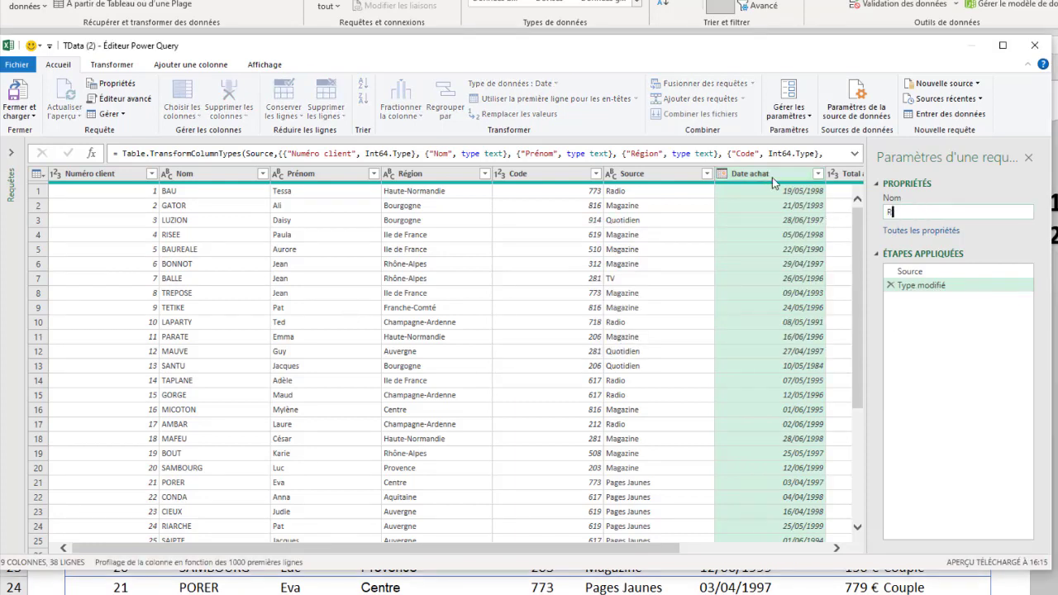
{"action": "type", "text": "egroup"}
{"action": "type", "text": "eme"}
{"action": "type", "text": "ntRegion"}
{"action": "key", "text": "Return"}
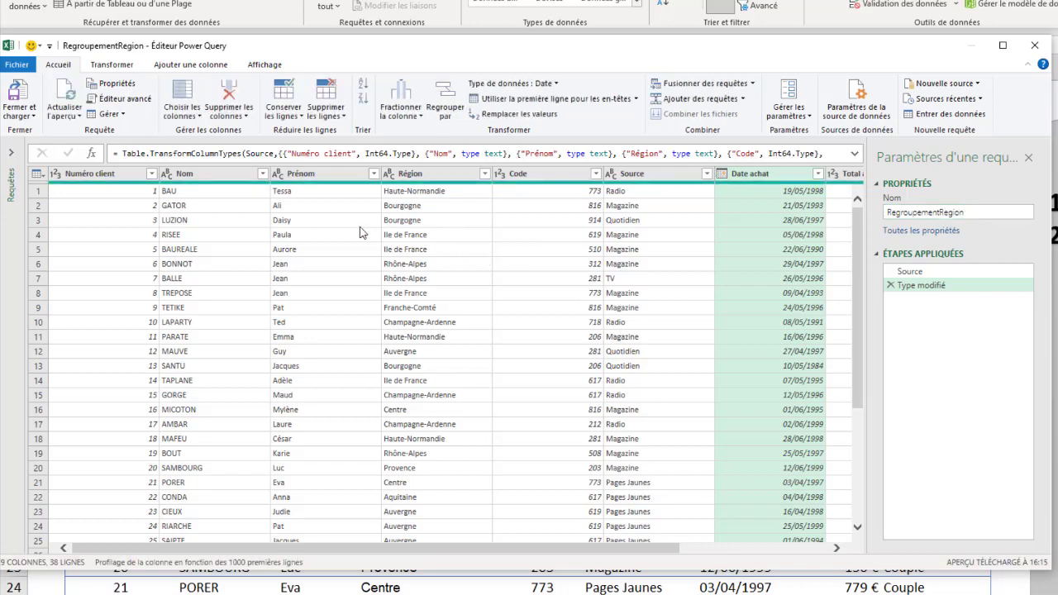
{"action": "left_click", "coordinate": [396, 222]}
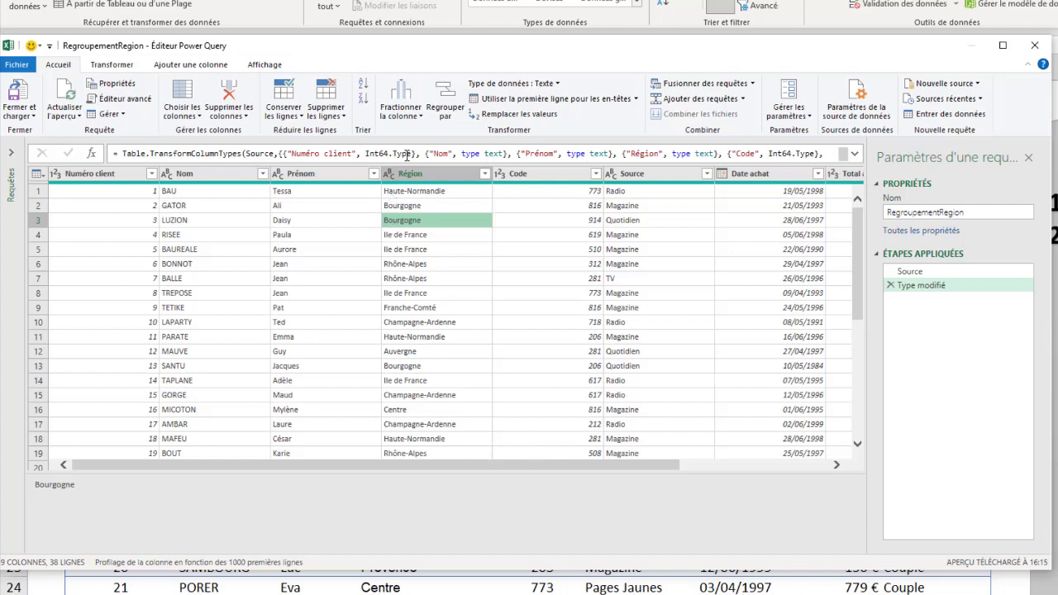
{"action": "mouse_move", "coordinate": [440, 465]}
{"action": "left_mouse_down"}
{"action": "mouse_move", "coordinate": [653, 470]}
{"action": "mouse_move", "coordinate": [409, 472]}
{"action": "left_mouse_up"}
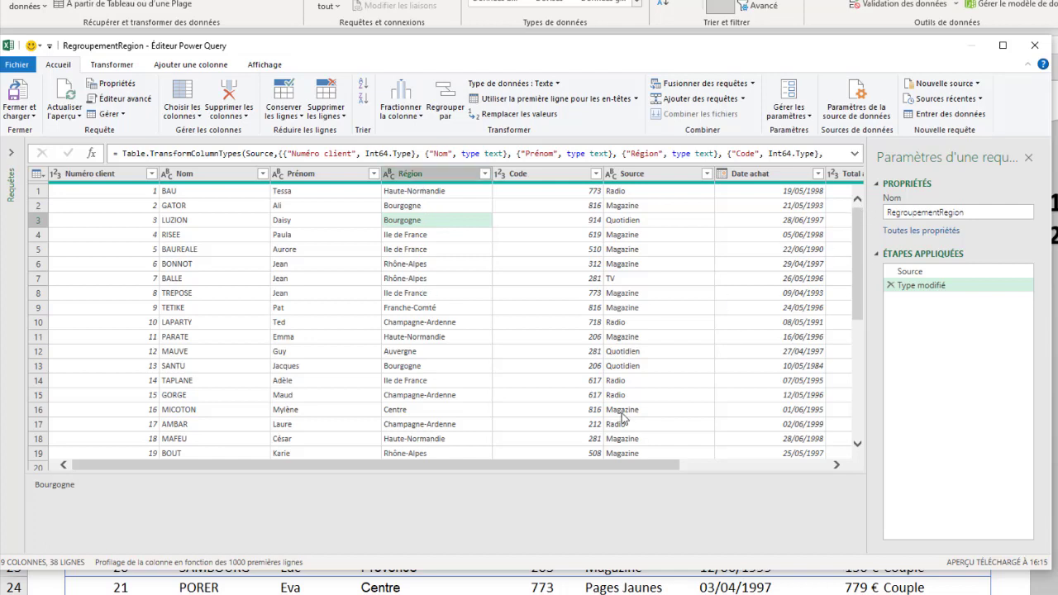
{"action": "left_click_drag", "start_coordinate": [589, 468], "coordinate": [758, 466]}
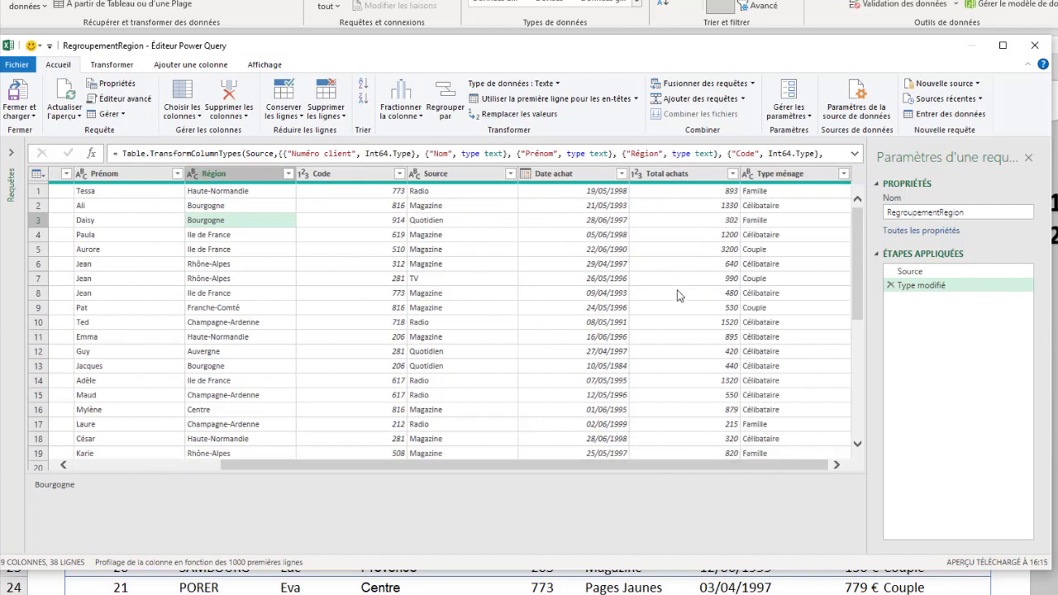
{"action": "left_click_drag", "start_coordinate": [643, 464], "coordinate": [255, 469]}
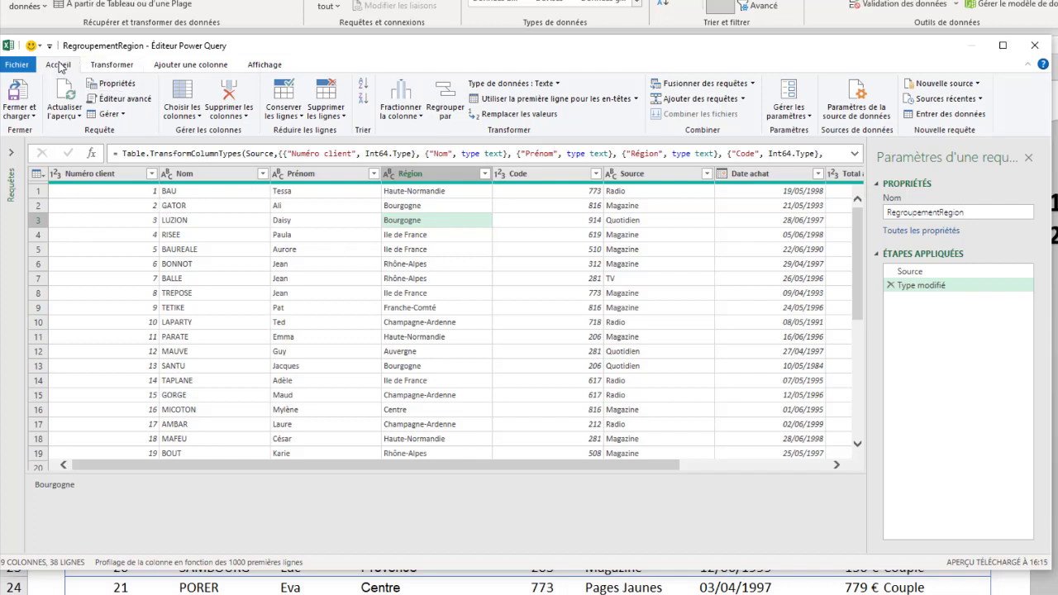
Group by Région with a new Total Region column using Somme on Total achats
{"action": "left_click", "coordinate": [447, 95]}
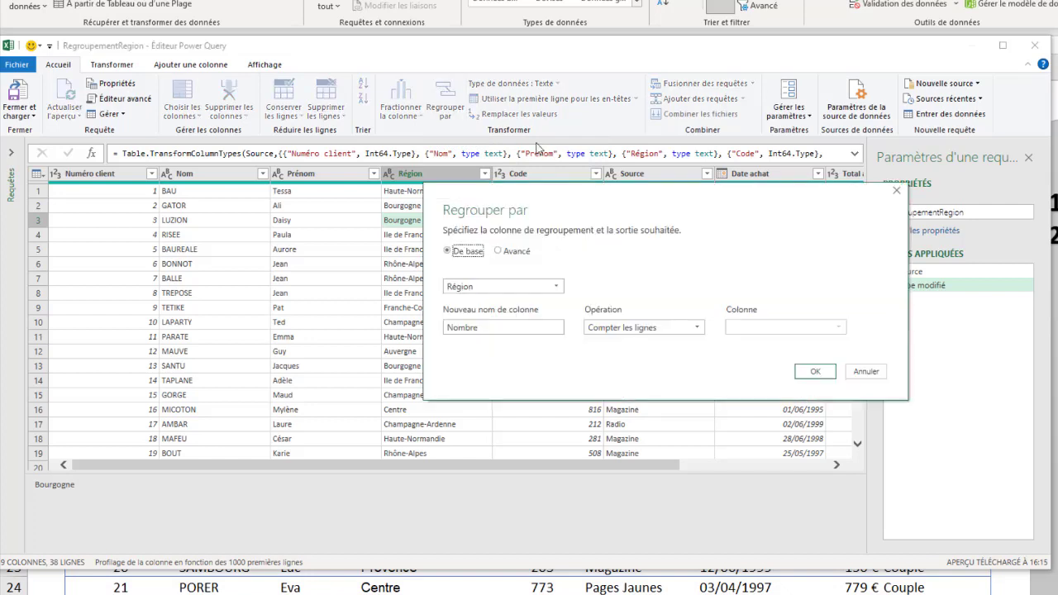
{"action": "left_click_drag", "start_coordinate": [473, 248], "coordinate": [160, 213]}
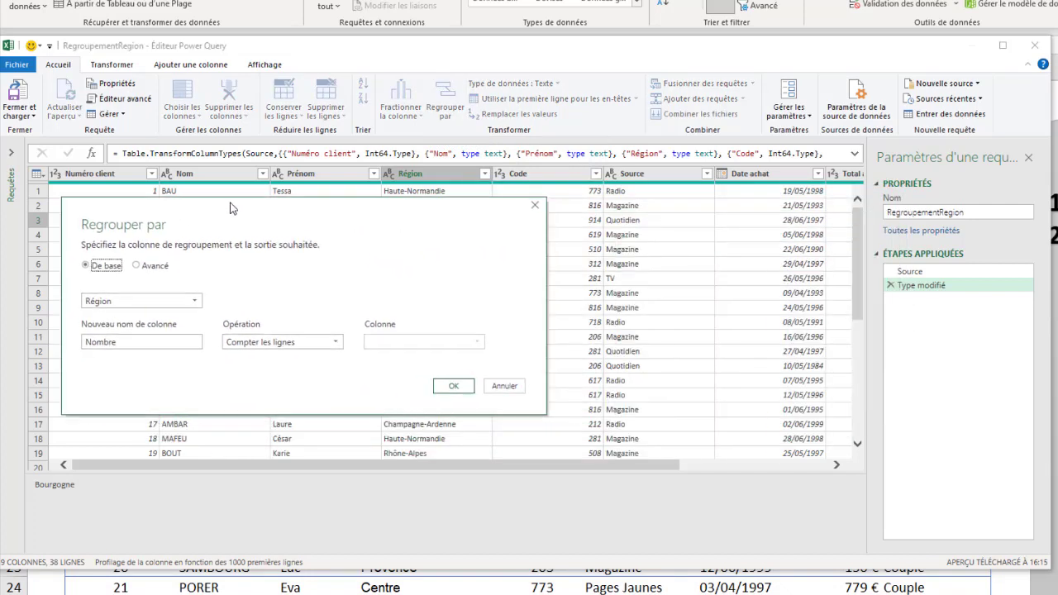
{"action": "left_click", "coordinate": [190, 294]}
{"action": "left_click", "coordinate": [93, 351]}
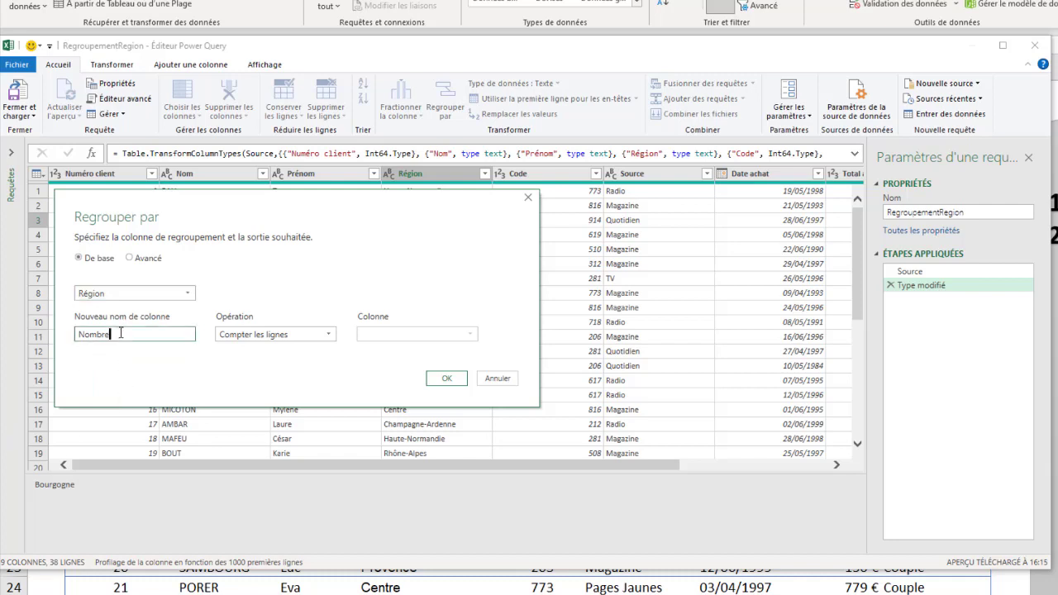
{"action": "left_click_drag", "start_coordinate": [122, 334], "coordinate": [63, 333]}
{"action": "type", "text": "TOta"}
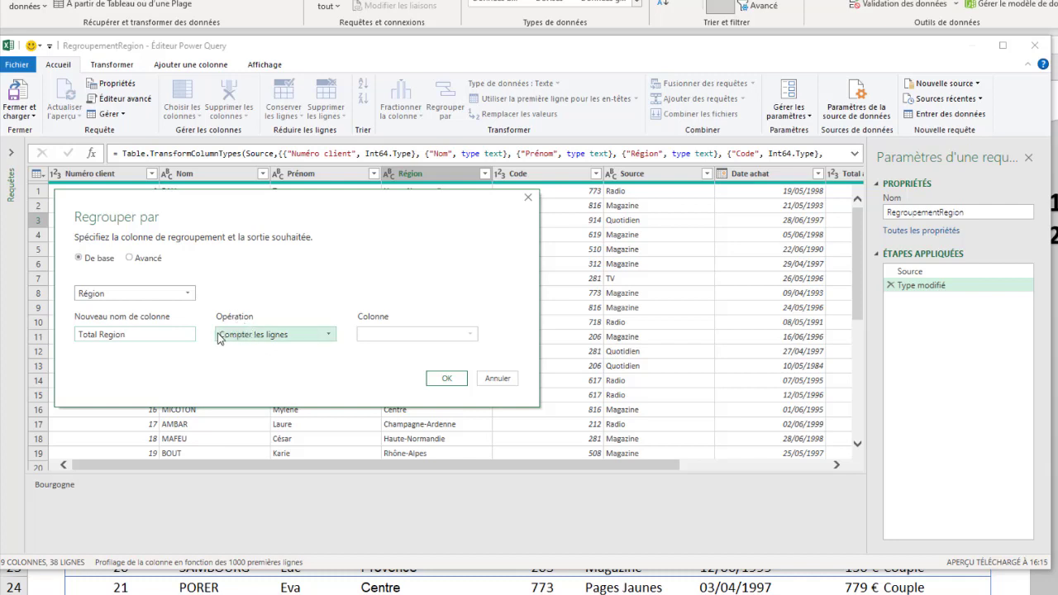
{"action": "left_click", "coordinate": [335, 335]}
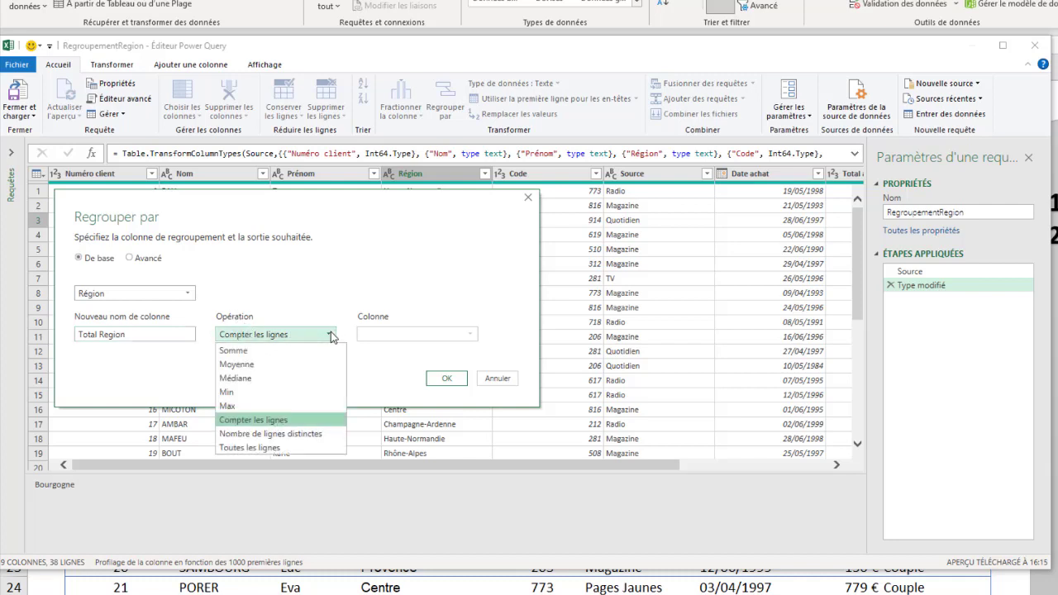
{"action": "left_click", "coordinate": [233, 351]}
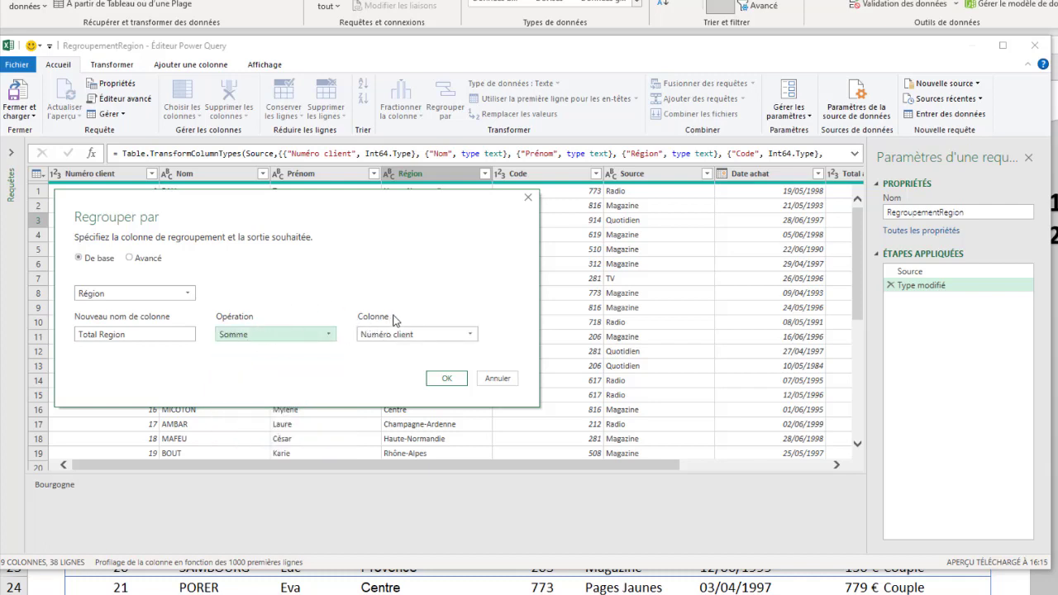
{"action": "left_click", "coordinate": [472, 334]}
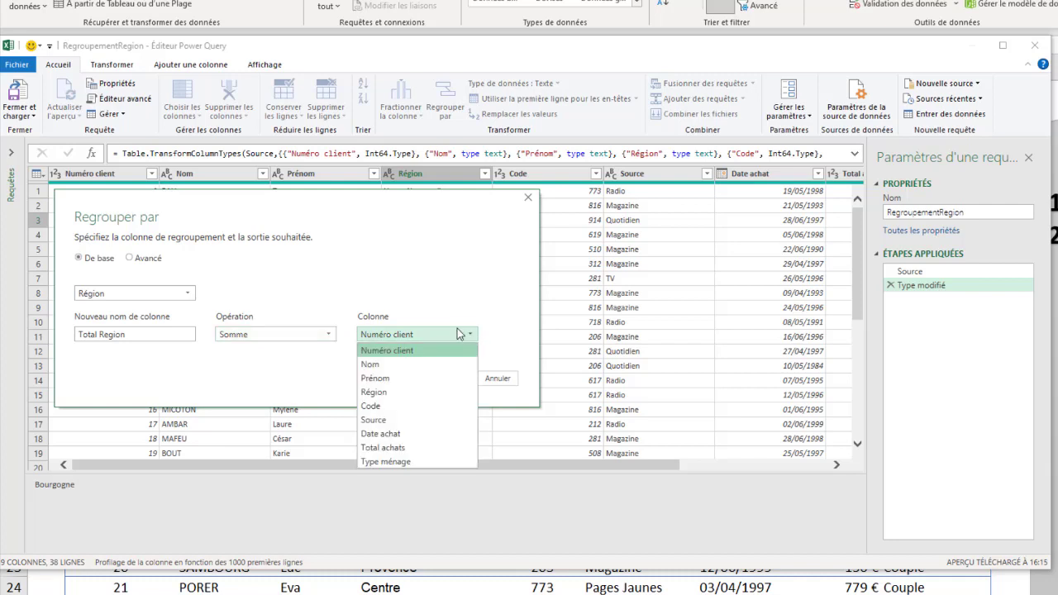
{"action": "left_click", "coordinate": [388, 448]}
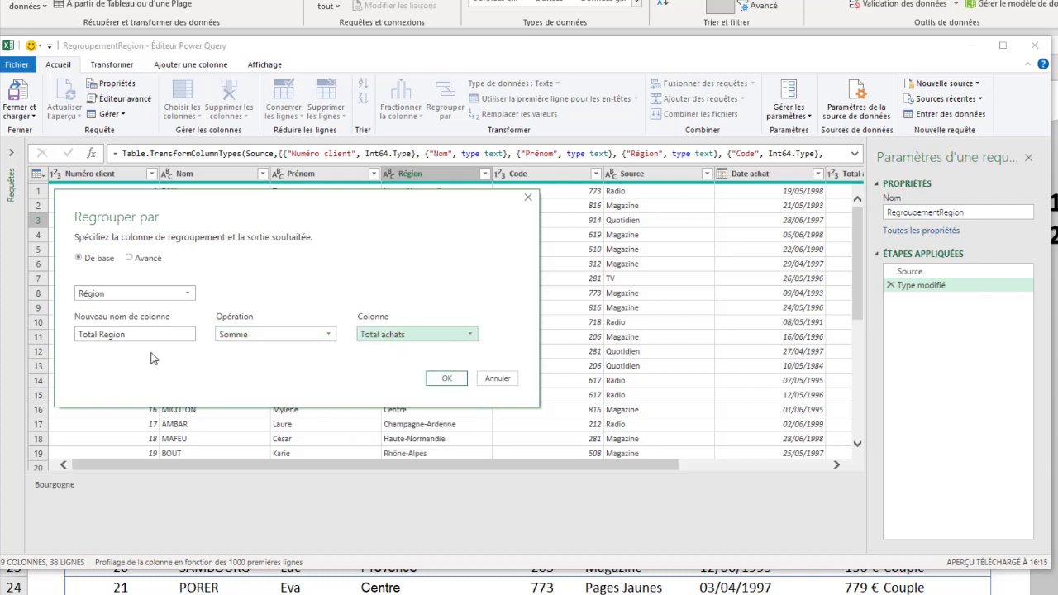
{"action": "left_click", "coordinate": [447, 378]}
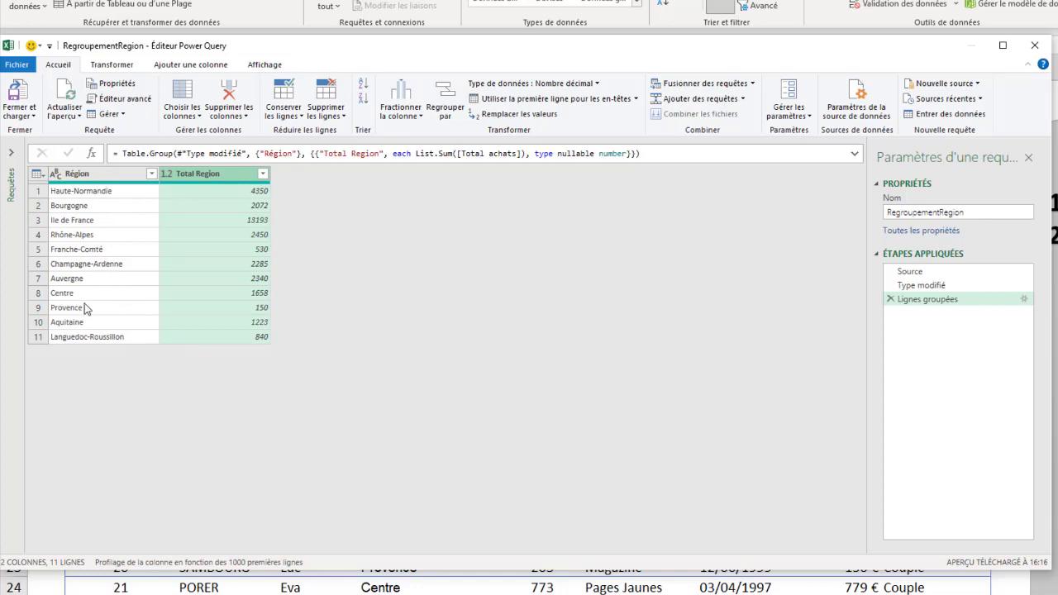
Edit the Lignes groupées new column name so the summed column reads Total Achat
{"action": "left_click", "coordinate": [250, 293]}
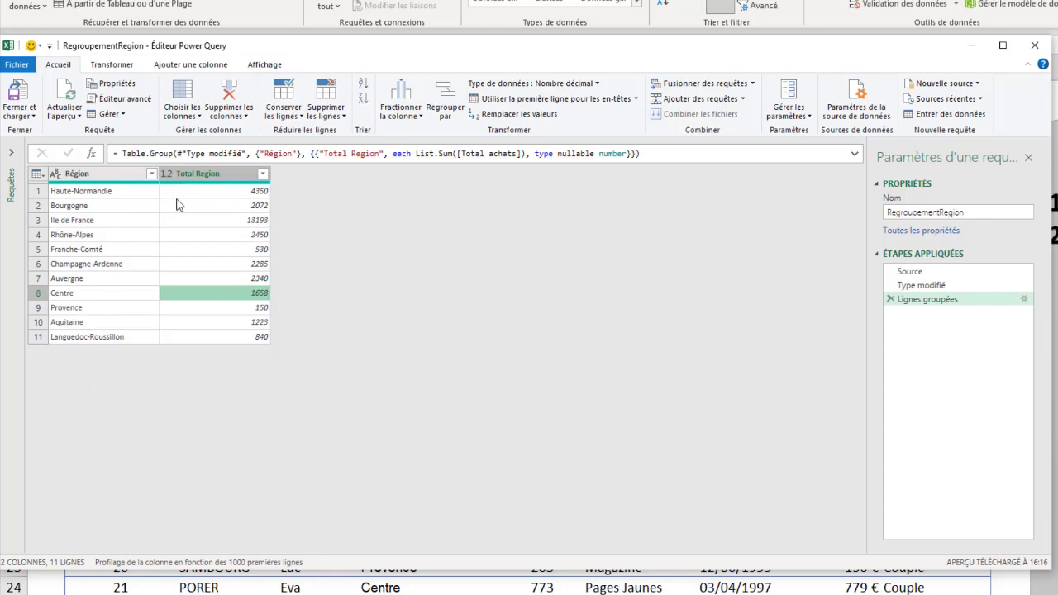
{"action": "left_click", "coordinate": [200, 173]}
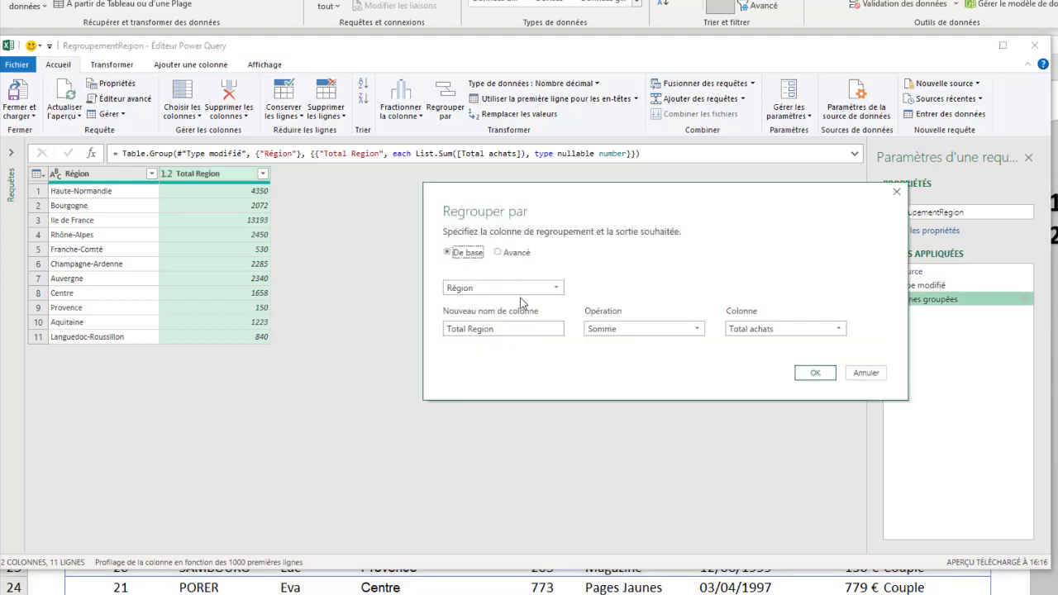
{"action": "mouse_move", "coordinate": [495, 328]}
{"action": "left_mouse_down"}
{"action": "mouse_move", "coordinate": [460, 333]}
{"action": "mouse_move", "coordinate": [468, 329]}
{"action": "left_mouse_up"}
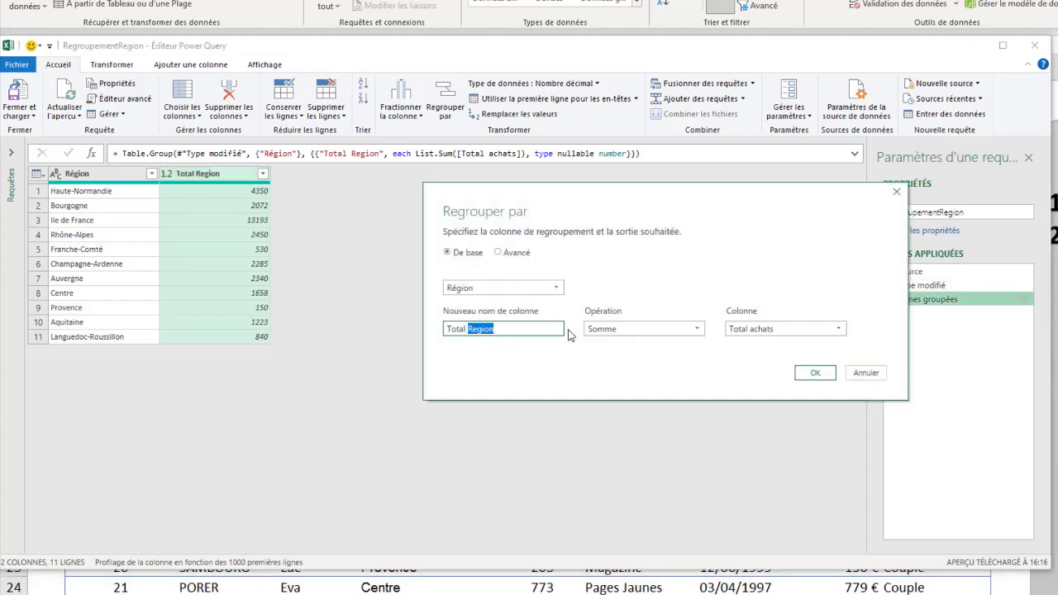
{"action": "type", "text": "Achat"}
{"action": "left_click", "coordinate": [815, 373]}
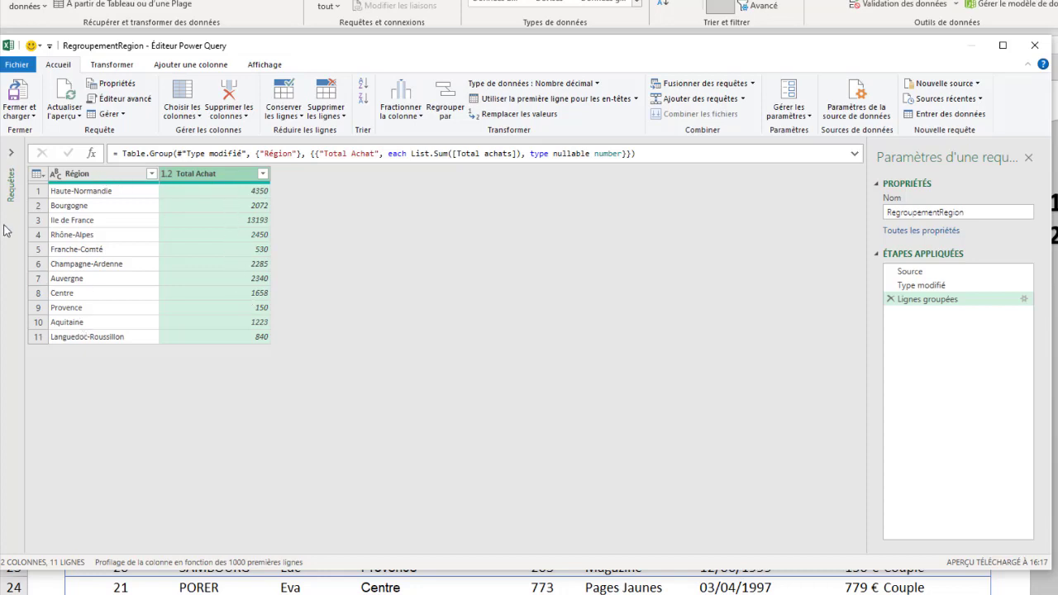
Load the query as a table on a new sheet and sort Région A to Z
{"action": "left_click", "coordinate": [25, 114]}
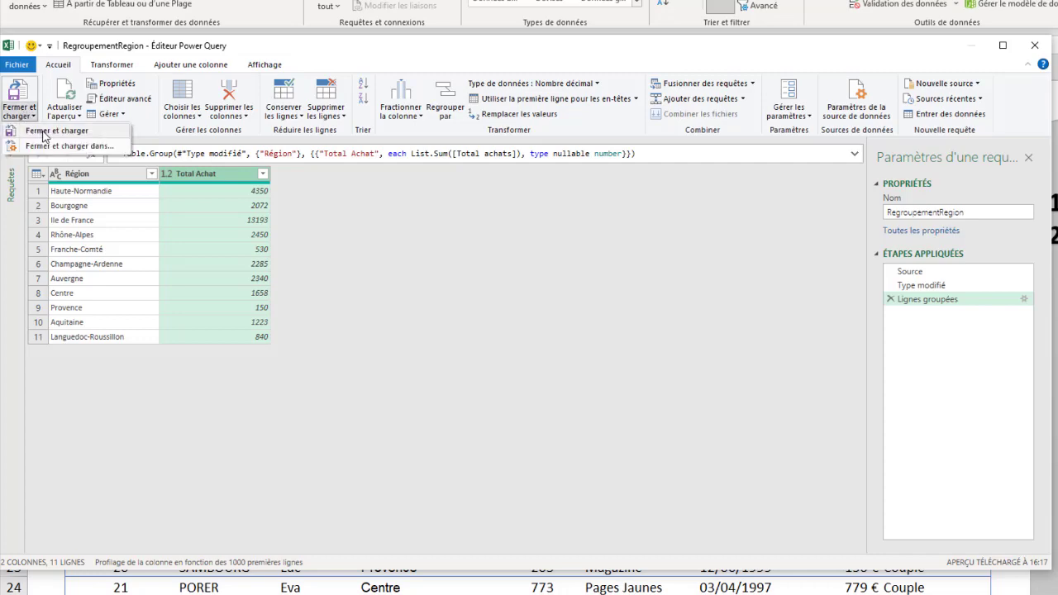
{"action": "left_click", "coordinate": [45, 132]}
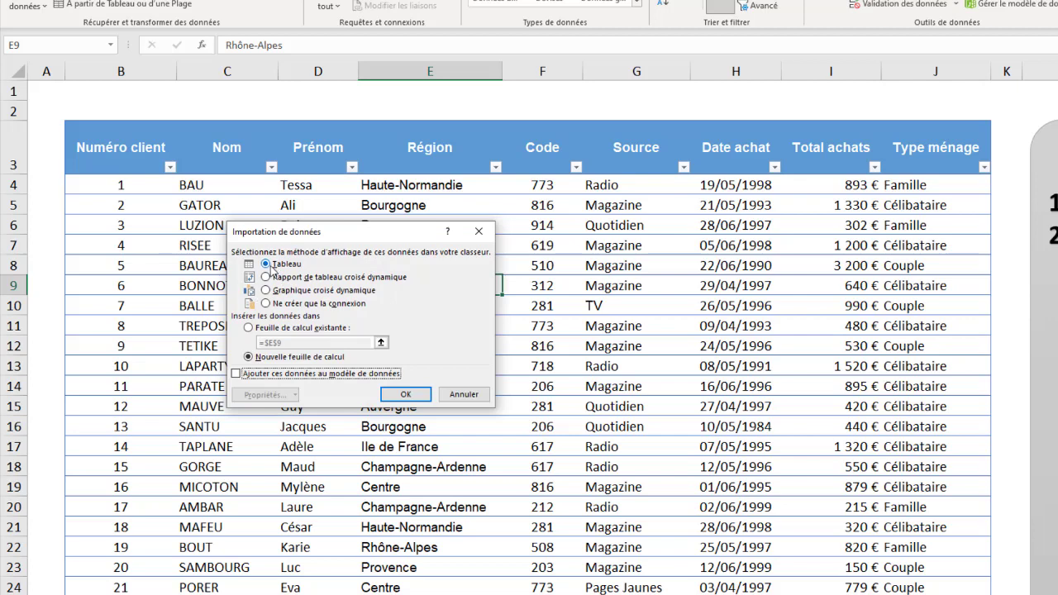
{"action": "left_click", "coordinate": [420, 397]}
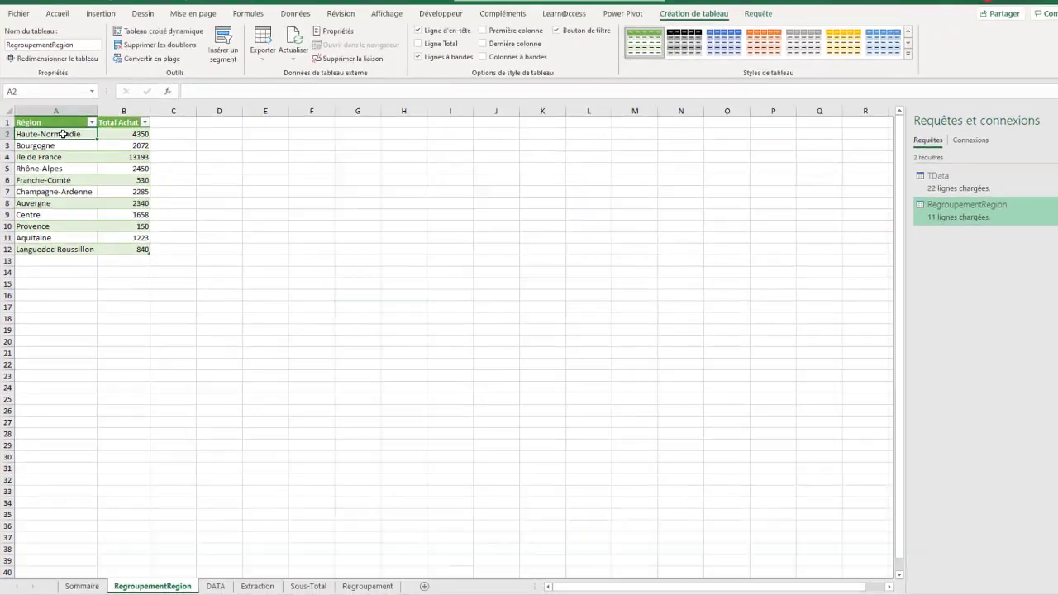
{"action": "right_click", "coordinate": [62, 142]}
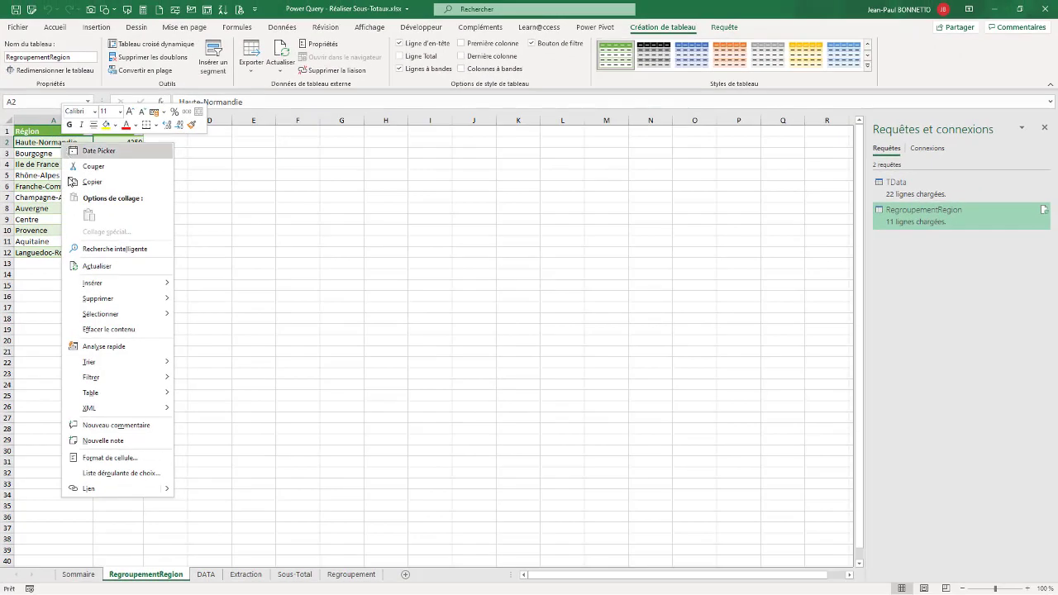
{"action": "mouse_move", "coordinate": [89, 362]}
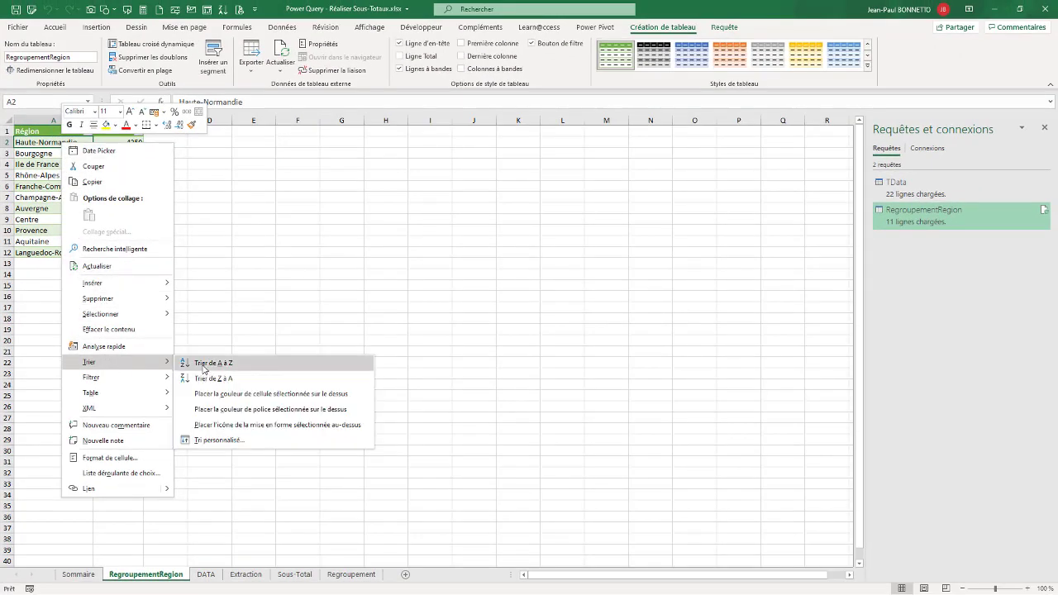
{"action": "left_click", "coordinate": [205, 365]}
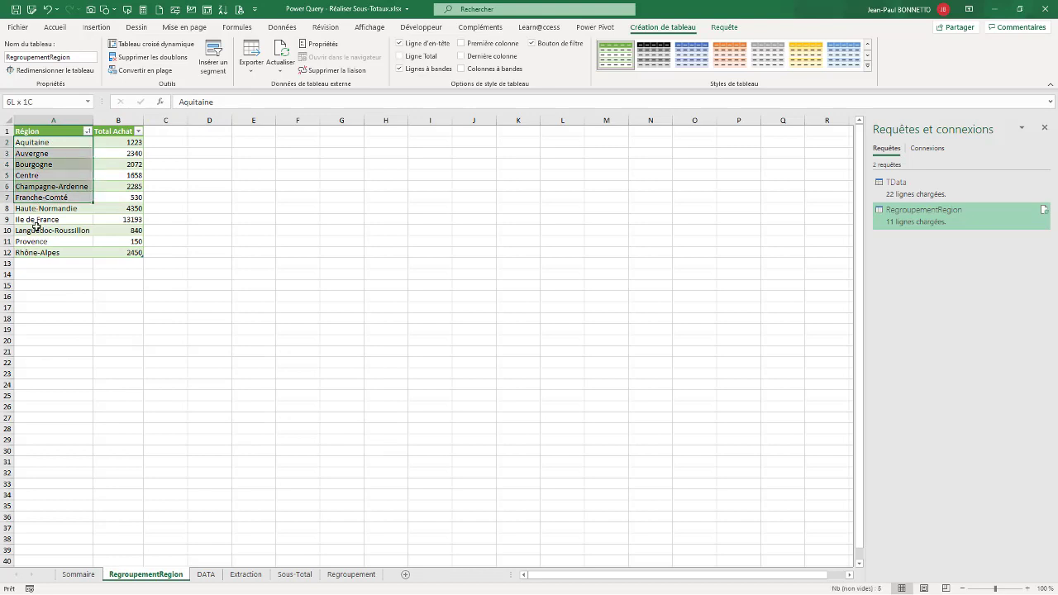
Format Total Achat with thousands separators and no decimals, then close the Queries pane
{"action": "left_click_drag", "start_coordinate": [41, 142], "coordinate": [39, 252]}
{"action": "left_click_drag", "start_coordinate": [130, 143], "coordinate": [129, 253]}
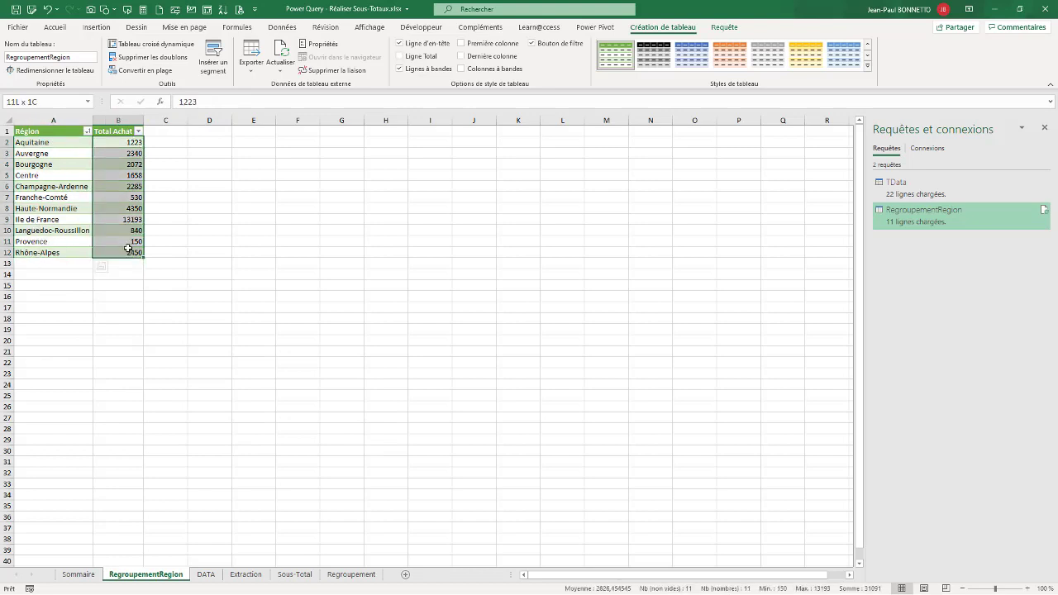
{"action": "left_click", "coordinate": [55, 27]}
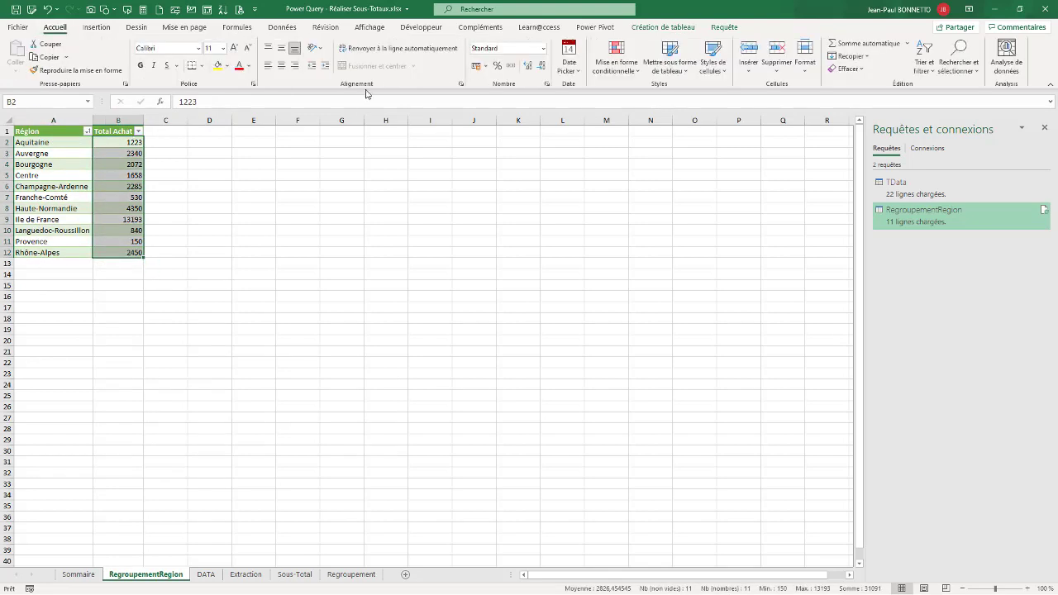
{"action": "left_click", "coordinate": [510, 66]}
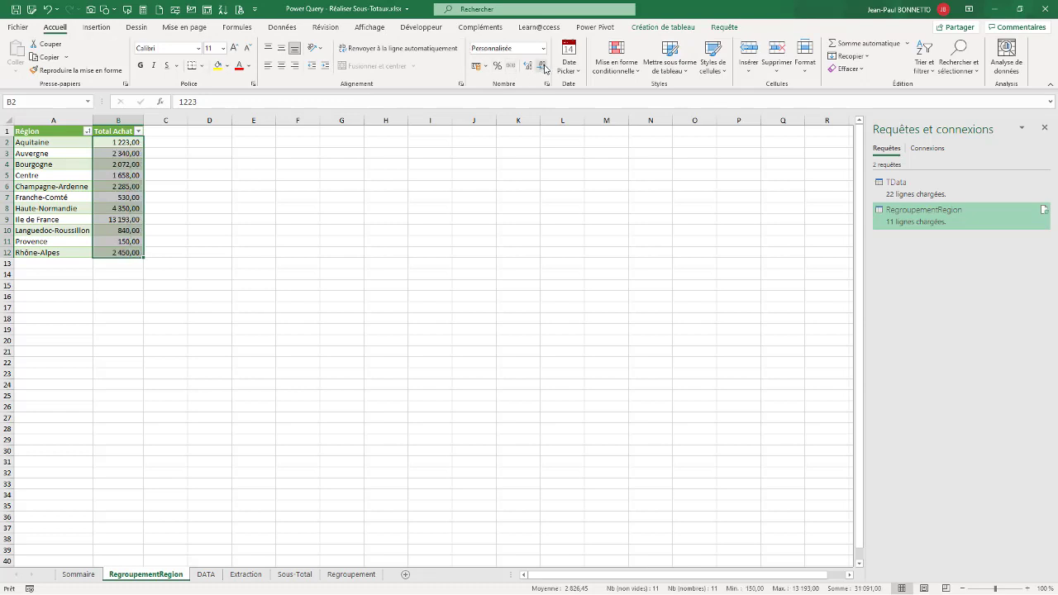
{"action": "left_click", "coordinate": [543, 66]}
{"action": "left_click", "coordinate": [545, 66]}
{"action": "left_click", "coordinate": [69, 174]}
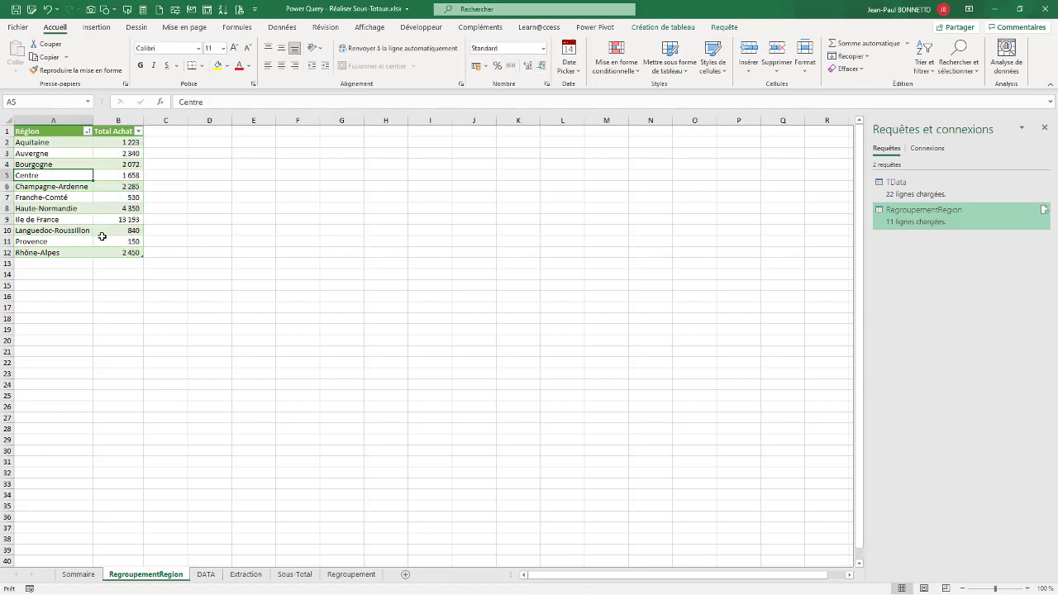
{"action": "left_click", "coordinate": [58, 153]}
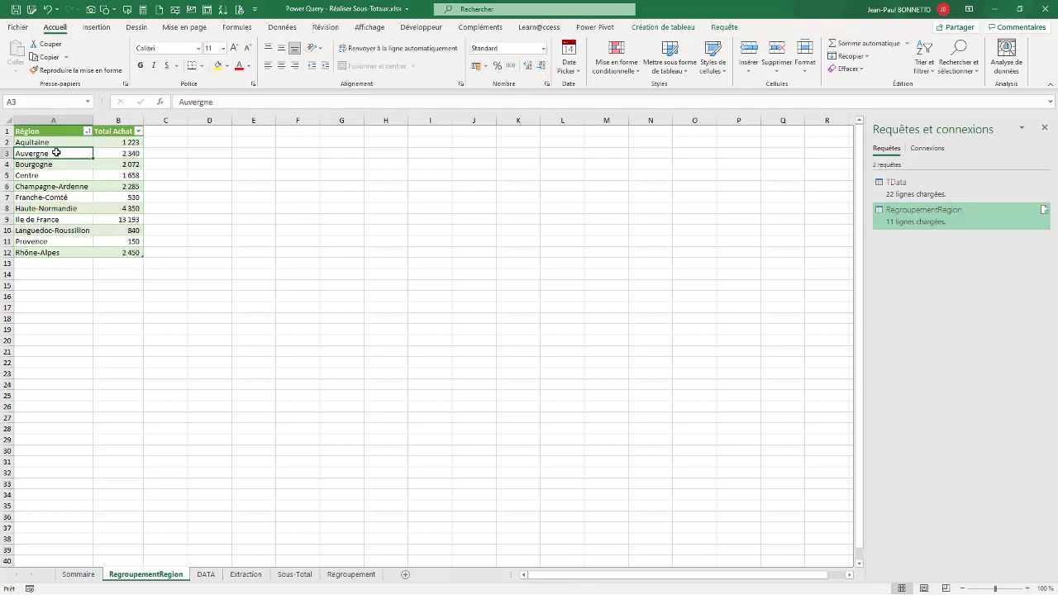
{"action": "left_click", "coordinate": [127, 153]}
{"action": "left_click", "coordinate": [42, 165]}
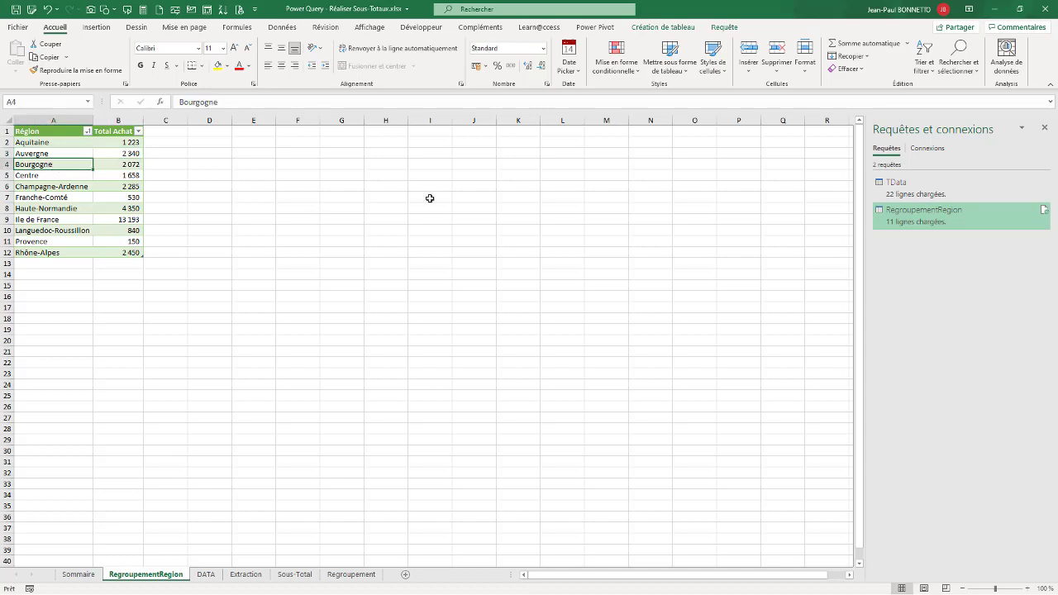
{"action": "left_click", "coordinate": [1045, 127]}
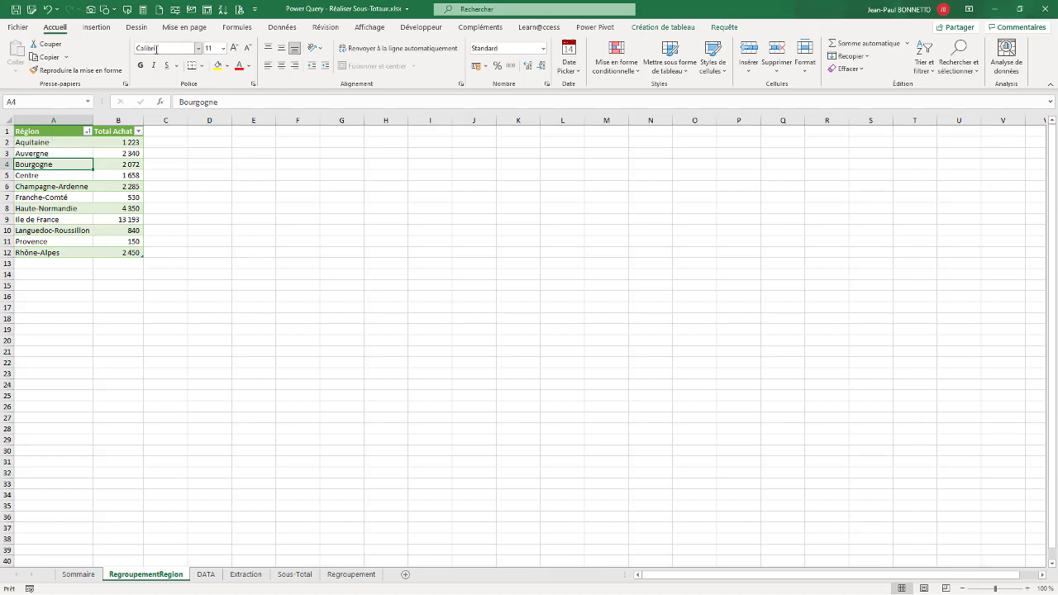
Insert a 2D clustered column chart of Total Achat, placed and widened beside the table
{"action": "left_click", "coordinate": [95, 28]}
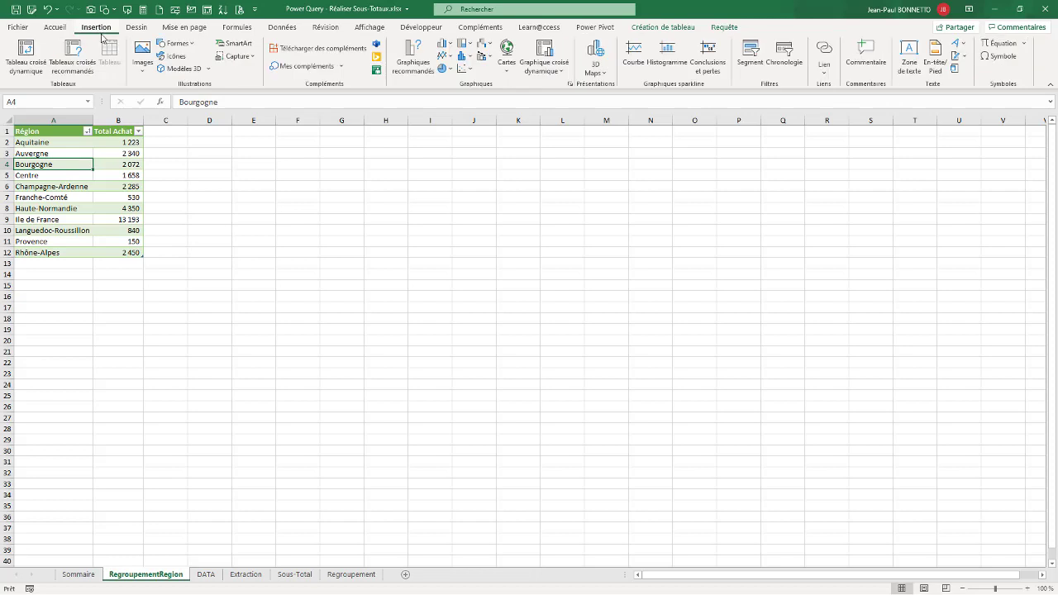
{"action": "left_click", "coordinate": [444, 43]}
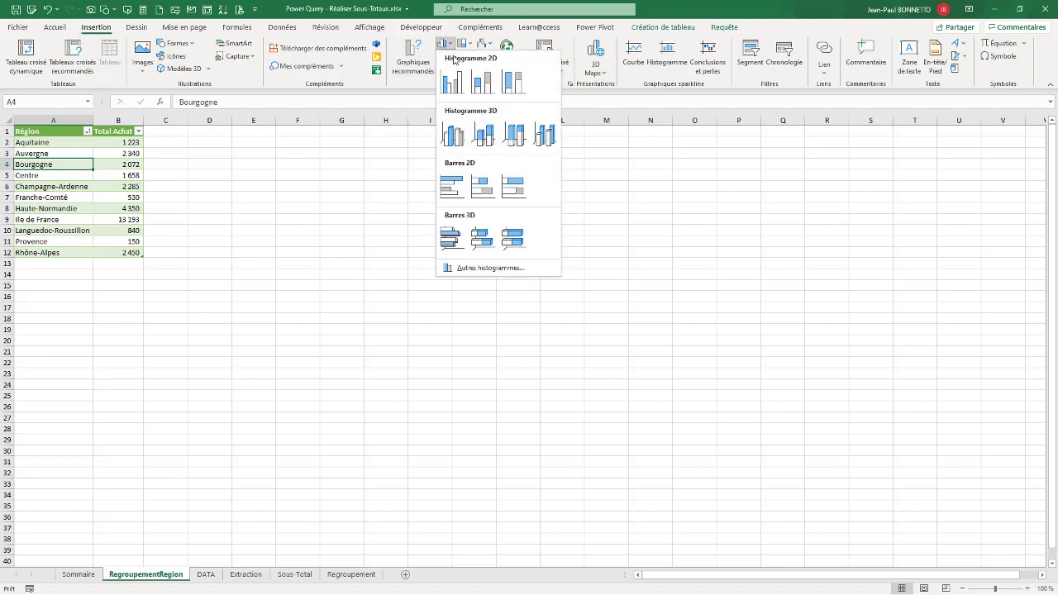
{"action": "left_click", "coordinate": [460, 89]}
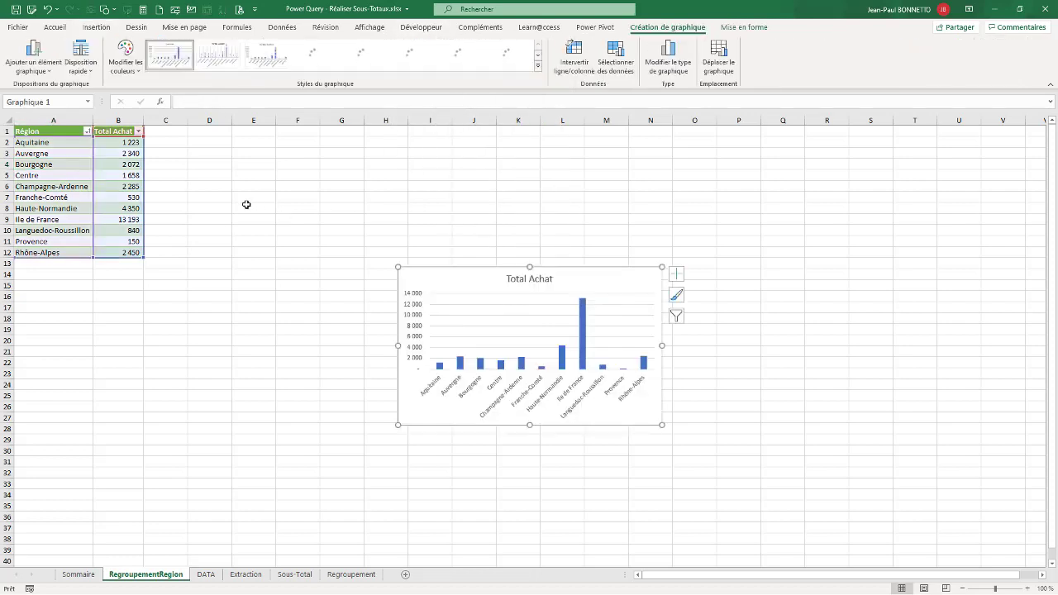
{"action": "mouse_move", "coordinate": [496, 267]}
{"action": "left_mouse_down"}
{"action": "mouse_move", "coordinate": [357, 229]}
{"action": "mouse_move", "coordinate": [331, 135]}
{"action": "left_mouse_up"}
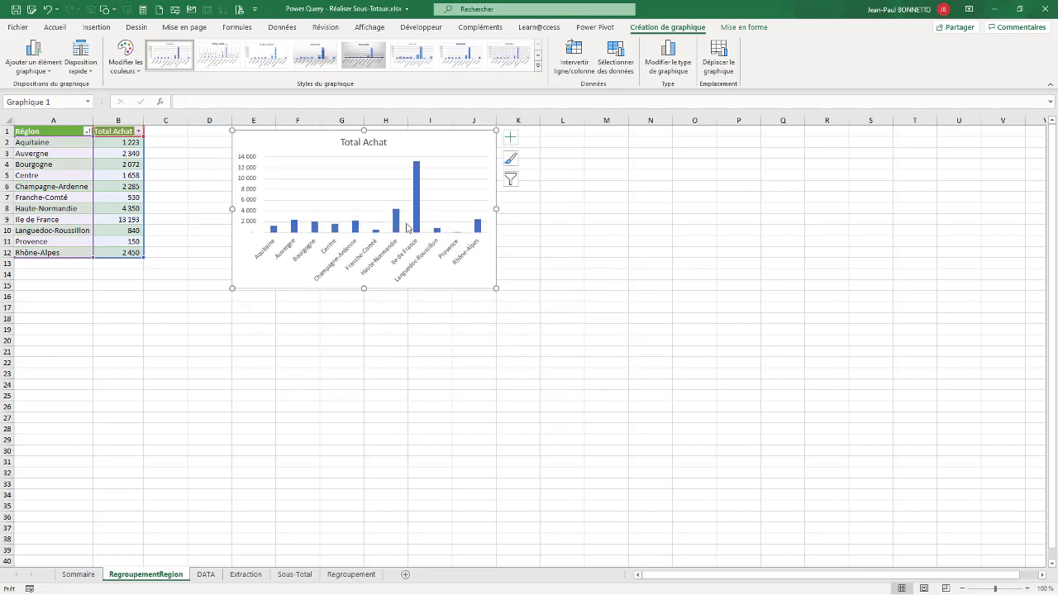
{"action": "left_click_drag", "start_coordinate": [497, 211], "coordinate": [674, 209]}
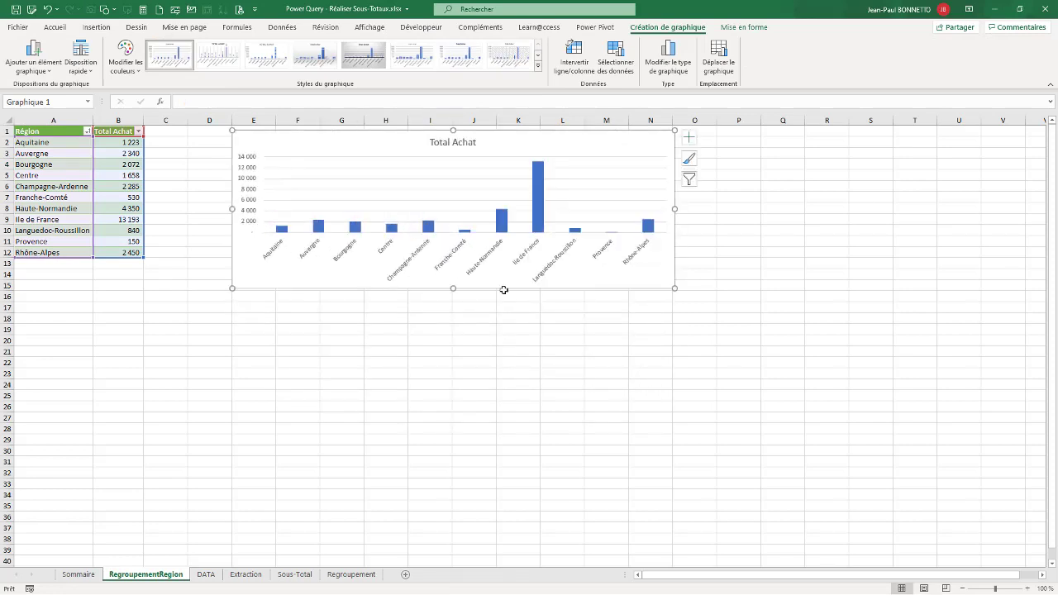
{"action": "left_click_drag", "start_coordinate": [457, 292], "coordinate": [457, 303]}
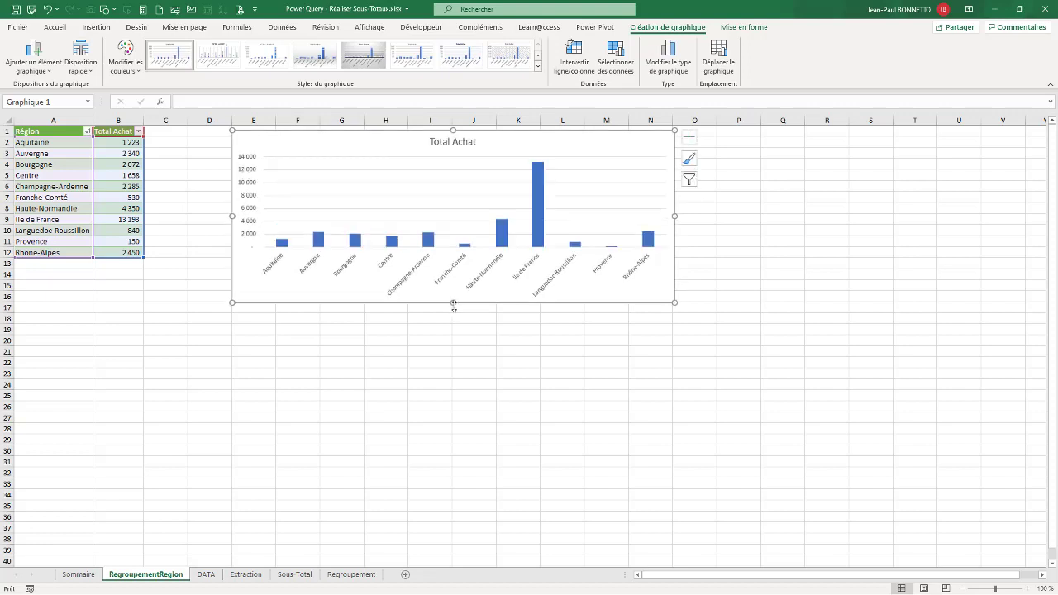
{"action": "left_click_drag", "start_coordinate": [511, 139], "coordinate": [540, 143]}
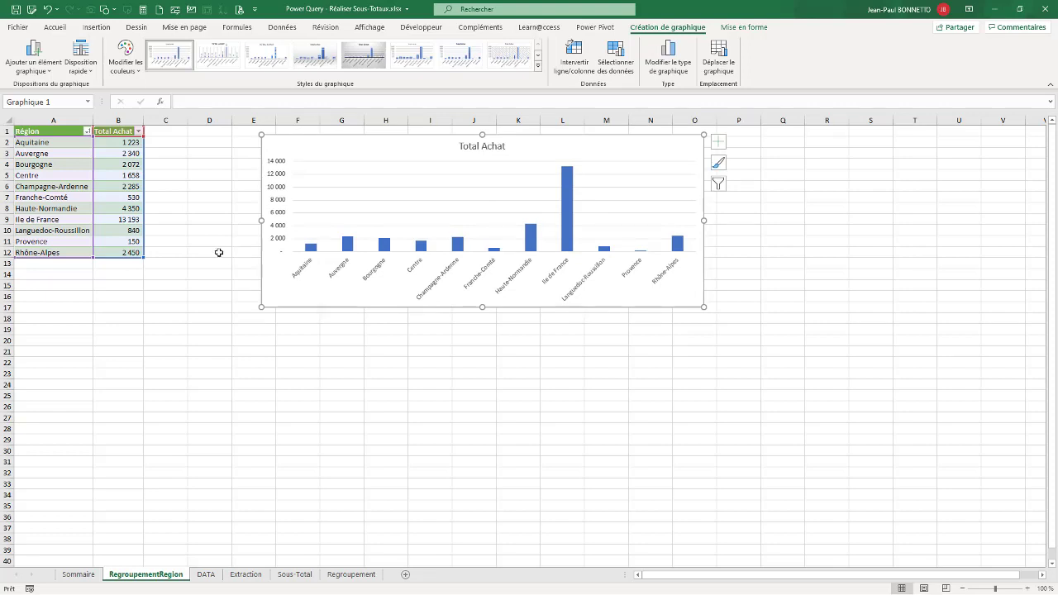
{"action": "left_click", "coordinate": [51, 176]}
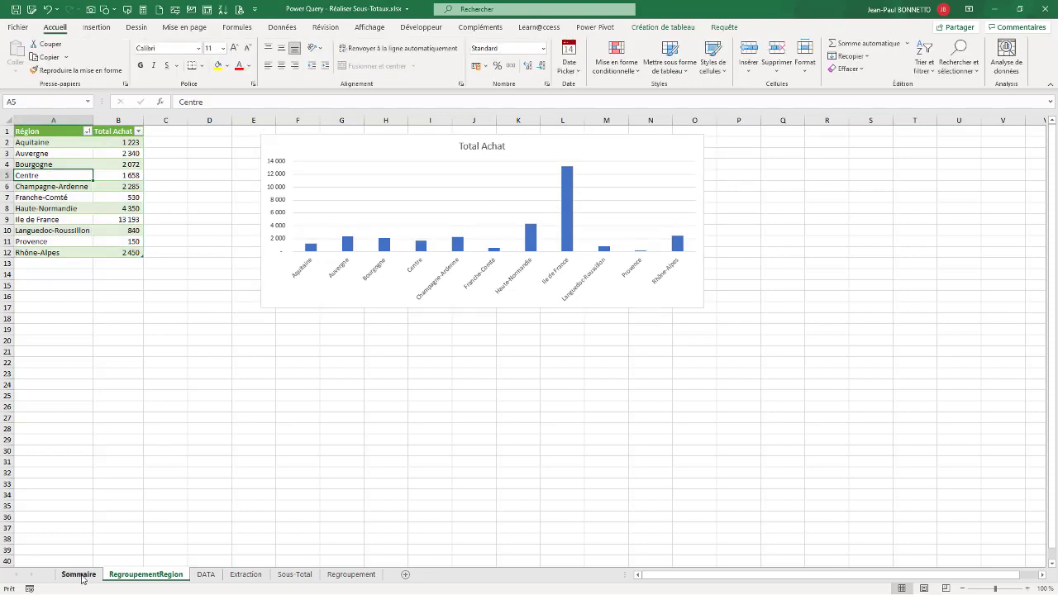
Review the Région and Source entries on the DATA sheet
{"action": "left_click", "coordinate": [80, 155]}
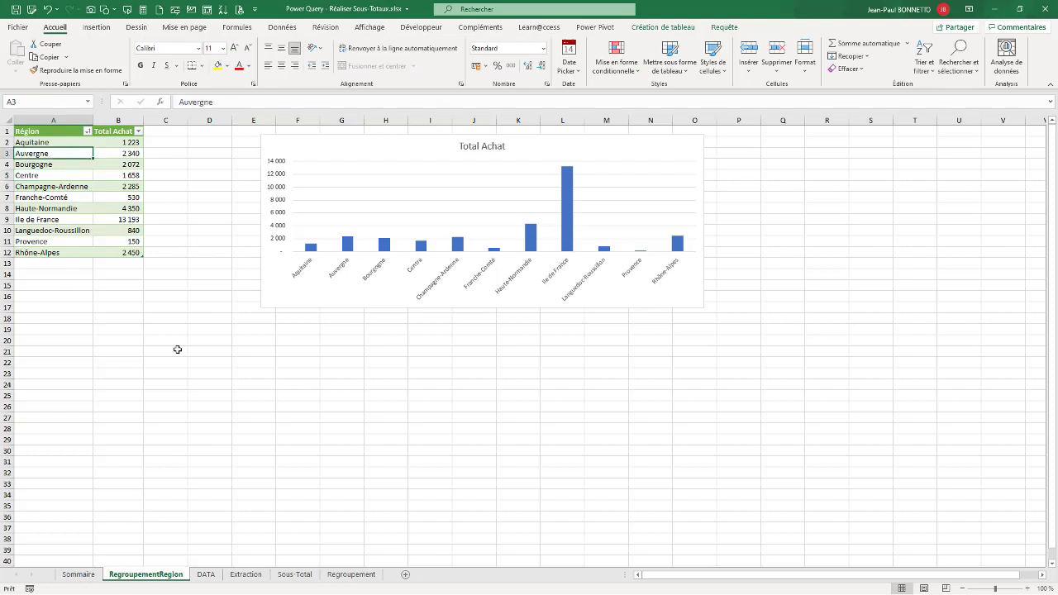
{"action": "left_click", "coordinate": [206, 575]}
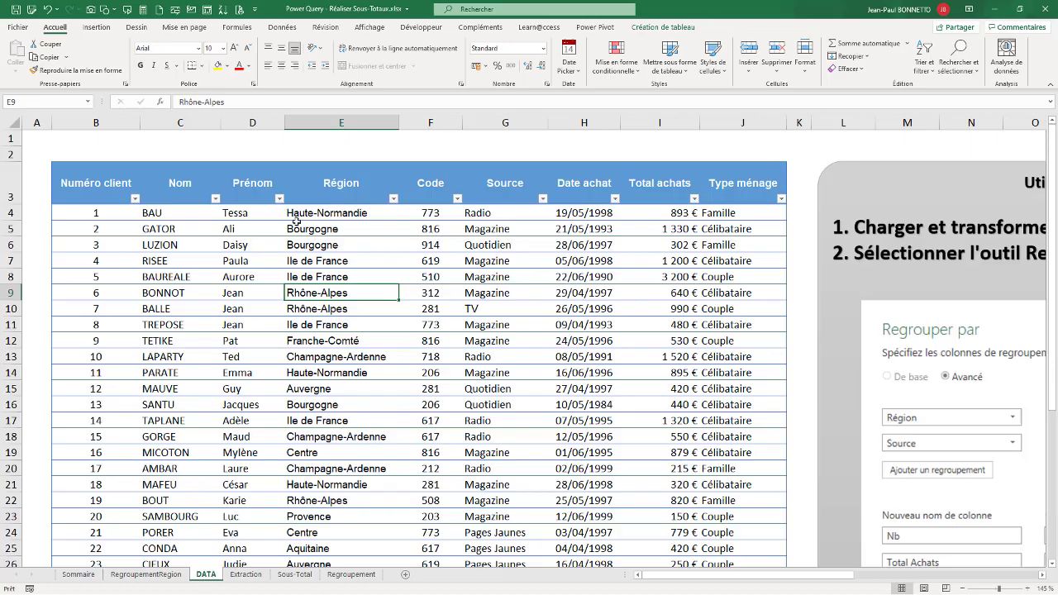
{"action": "left_click_drag", "start_coordinate": [333, 215], "coordinate": [337, 341]}
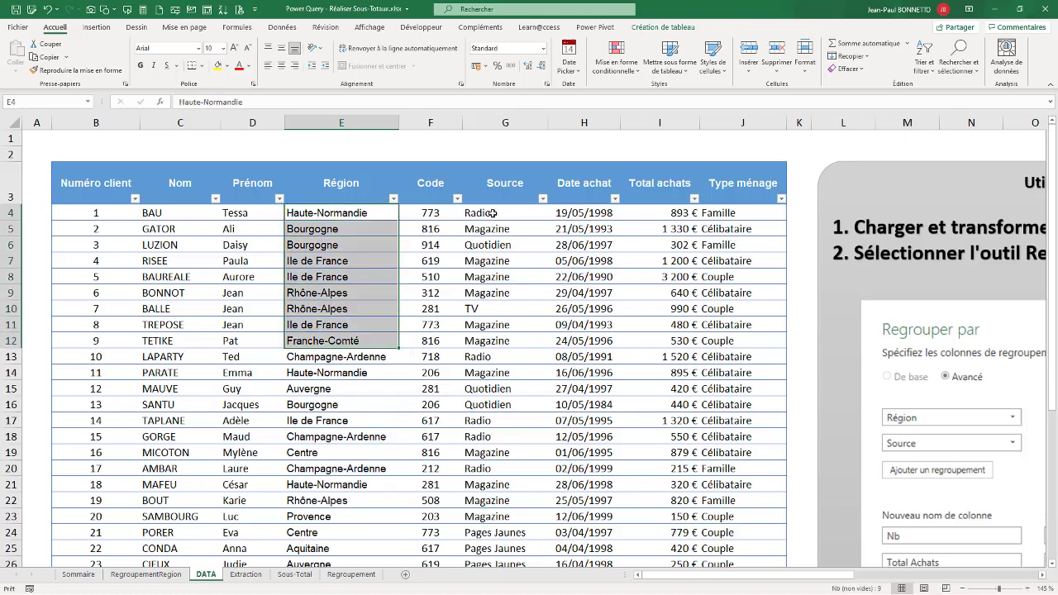
{"action": "left_click_drag", "start_coordinate": [492, 213], "coordinate": [496, 277]}
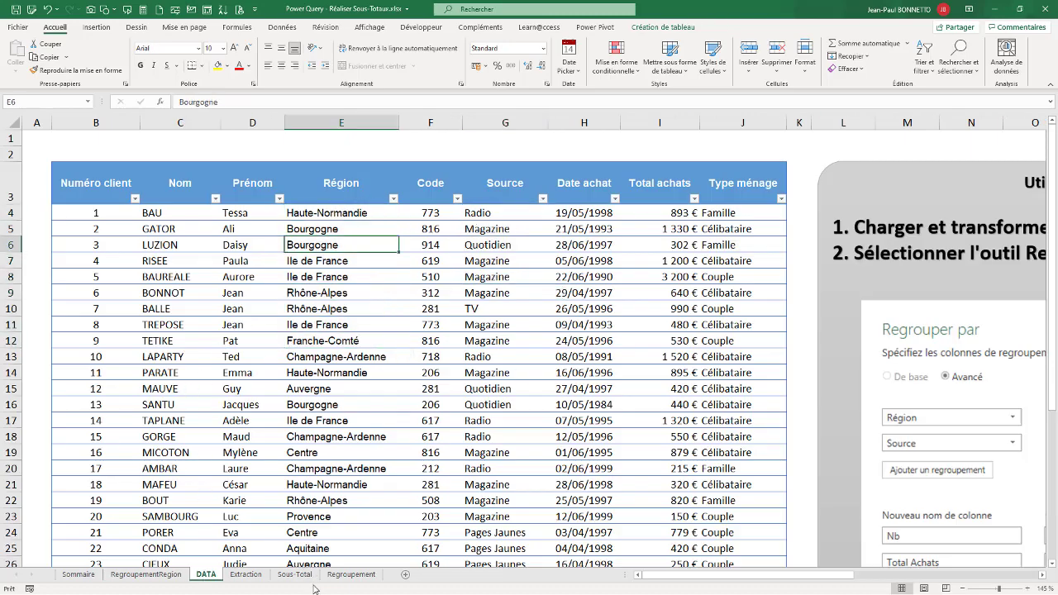
Compare the Regroupement sheet's region subtotals, then return to RegroupementRegion and its Requête tab
{"action": "left_click", "coordinate": [351, 575]}
{"action": "left_click", "coordinate": [272, 194]}
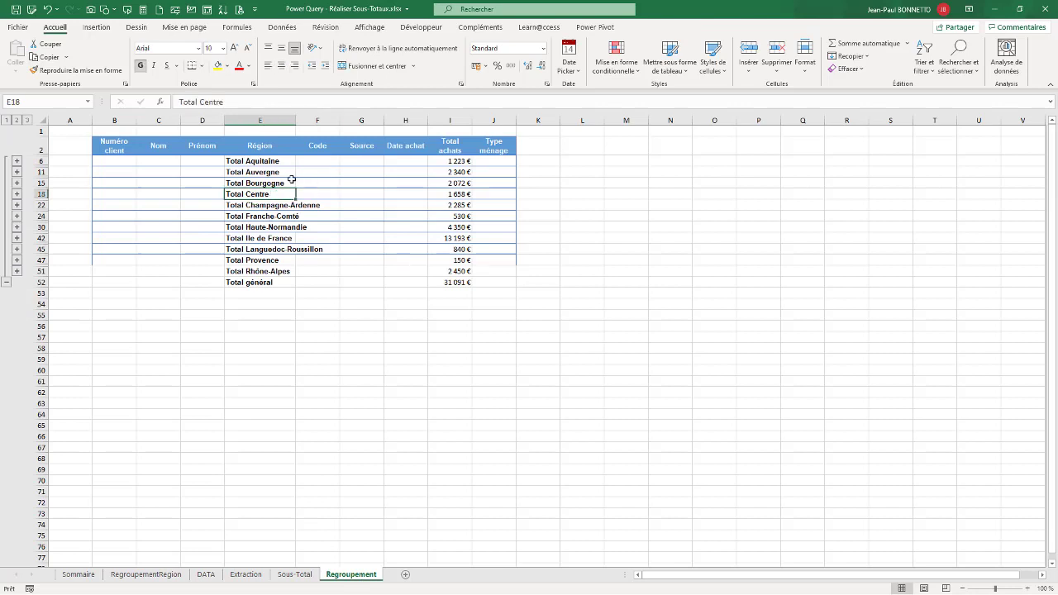
{"action": "left_click_drag", "start_coordinate": [281, 164], "coordinate": [277, 216]}
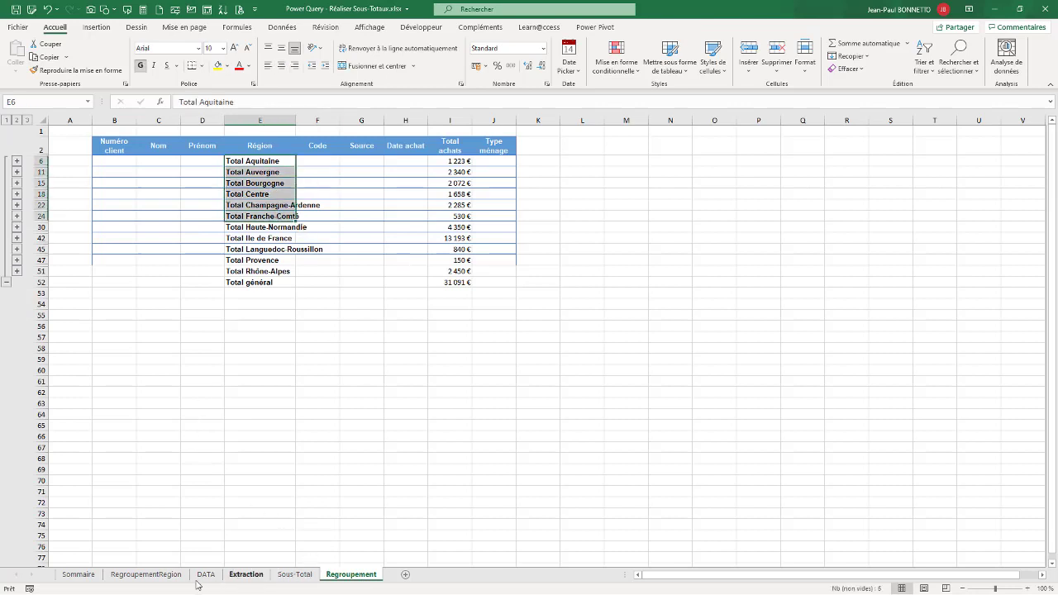
{"action": "left_click", "coordinate": [147, 575]}
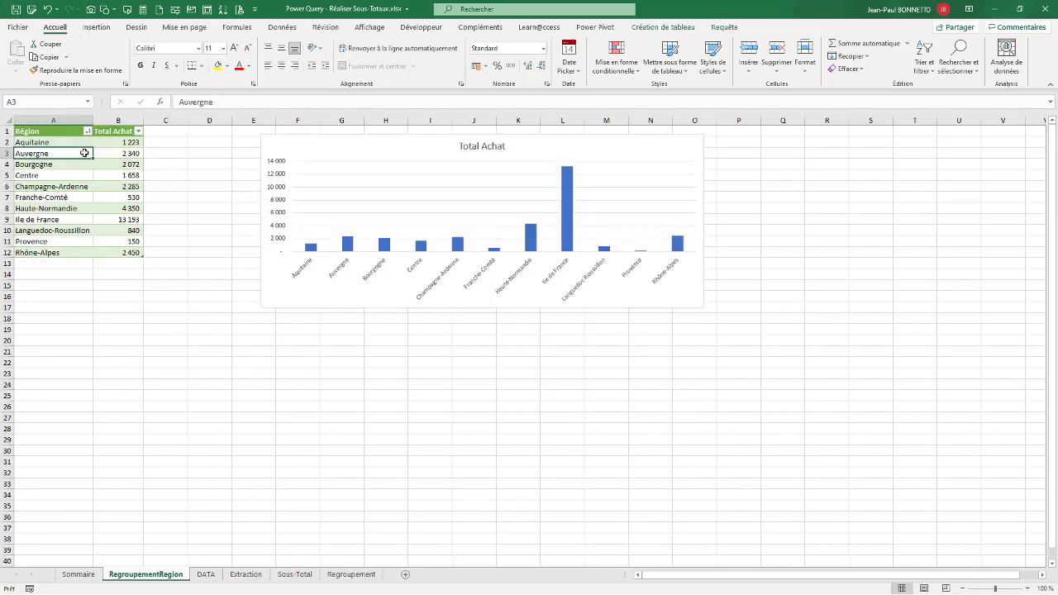
{"action": "left_click", "coordinate": [727, 27]}
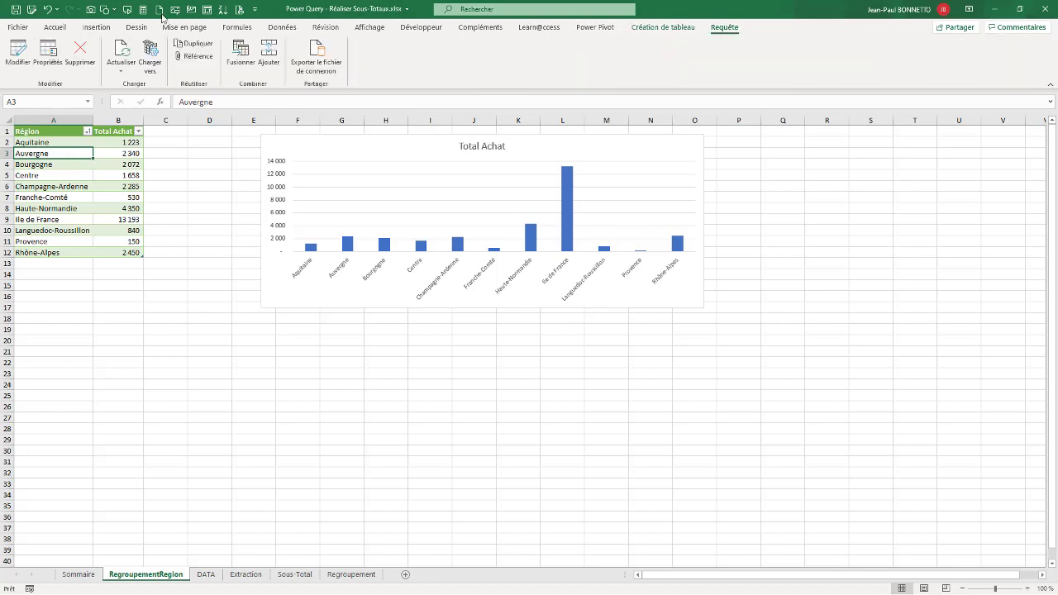
{"action": "left_click", "coordinate": [18, 54]}
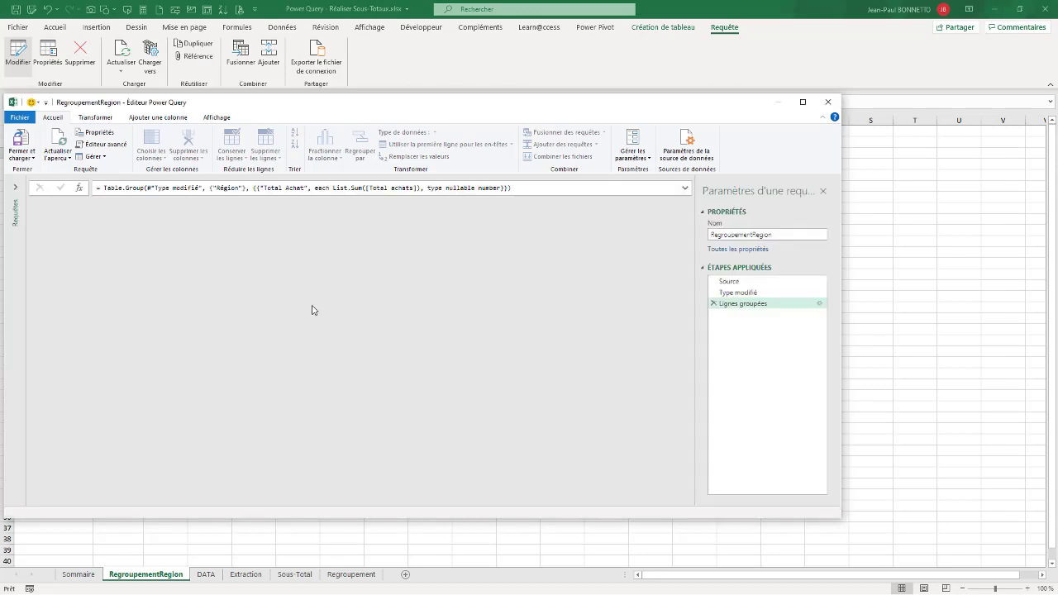
{"action": "left_click", "coordinate": [360, 147]}
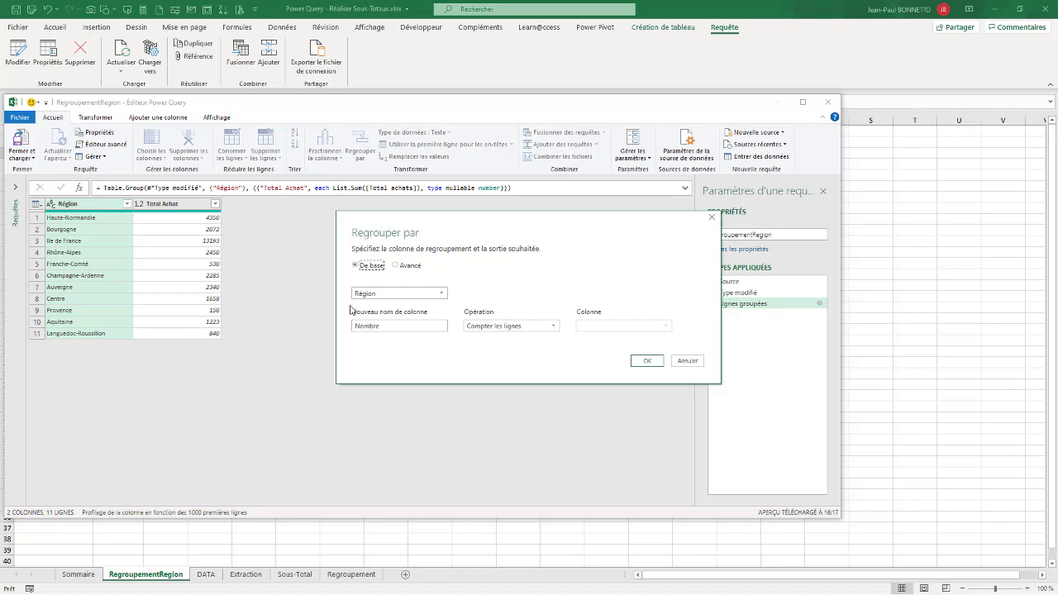
{"action": "left_click", "coordinate": [396, 267]}
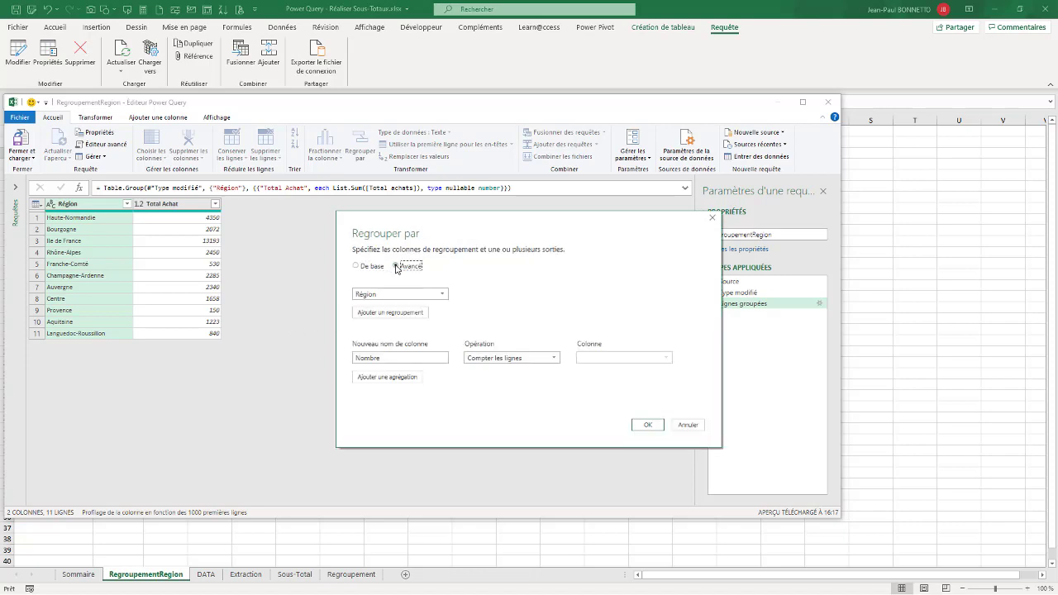
{"action": "left_click", "coordinate": [380, 313]}
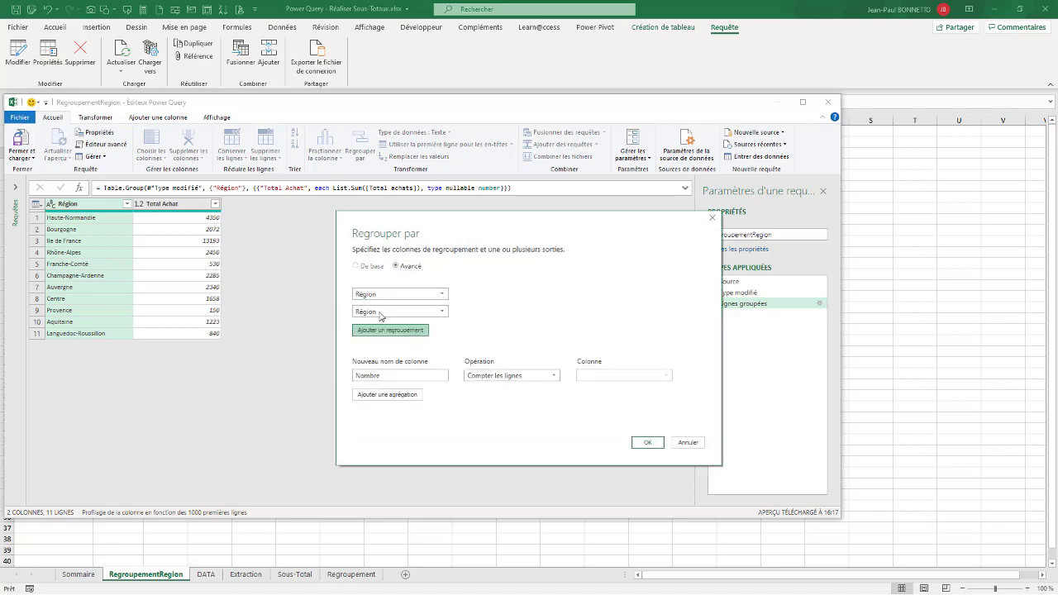
{"action": "left_click", "coordinate": [443, 312]}
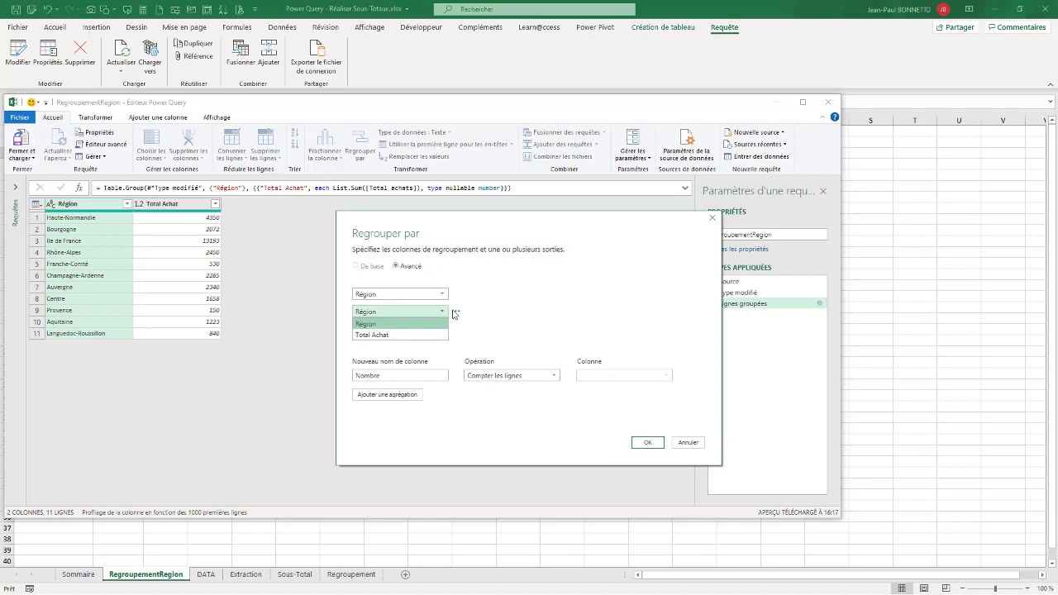
{"action": "left_click", "coordinate": [454, 312]}
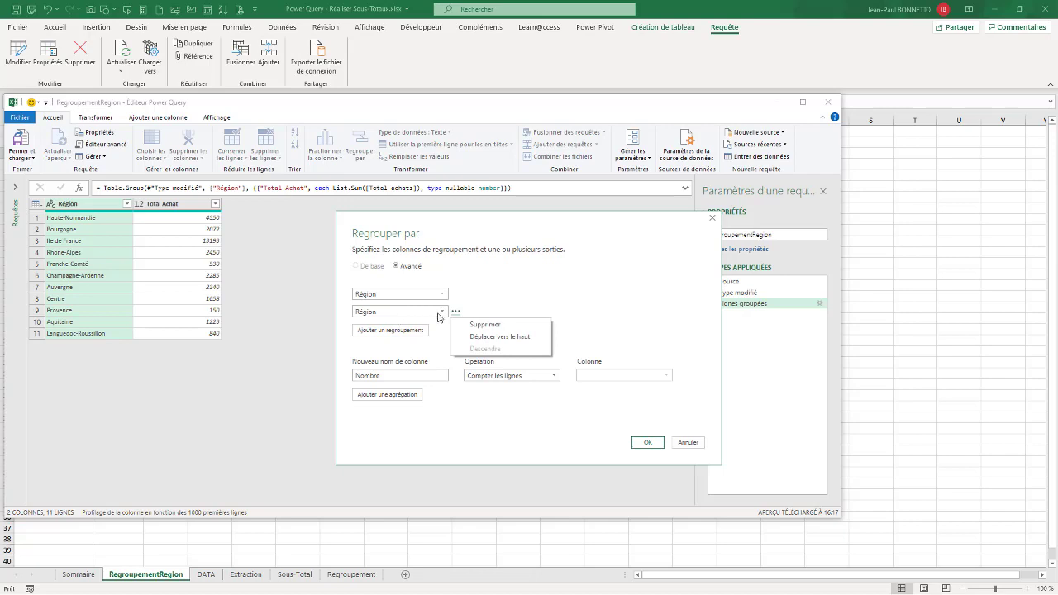
{"action": "left_click", "coordinate": [439, 314]}
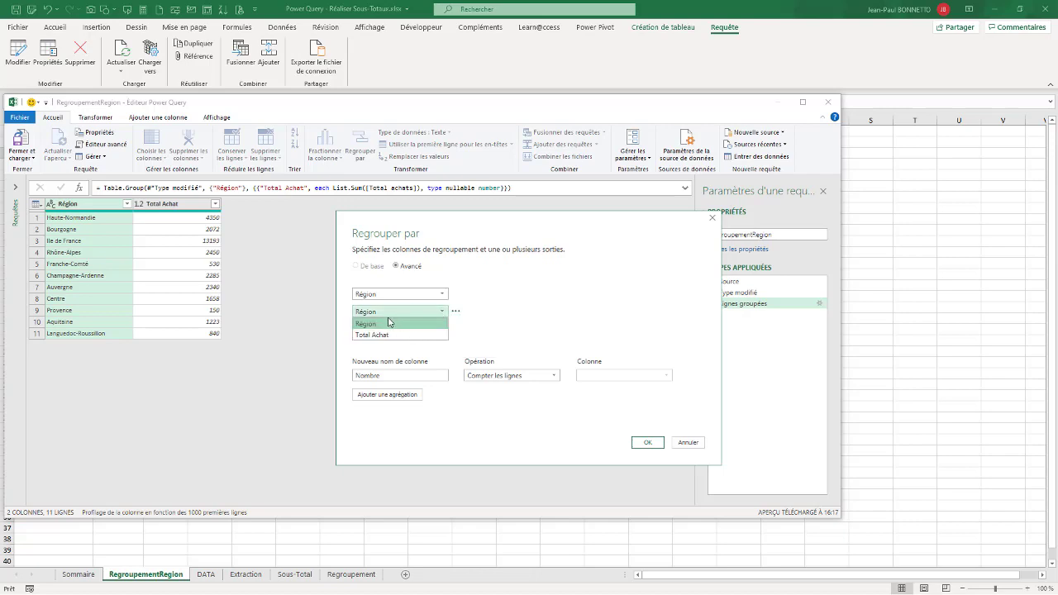
{"action": "left_click", "coordinate": [713, 218]}
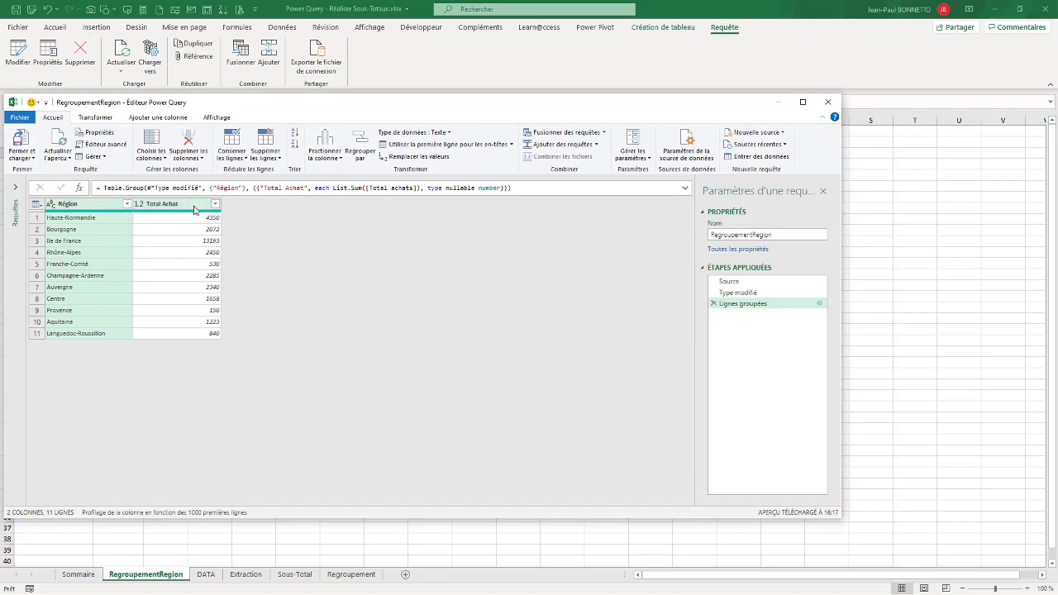
{"action": "left_click", "coordinate": [187, 205]}
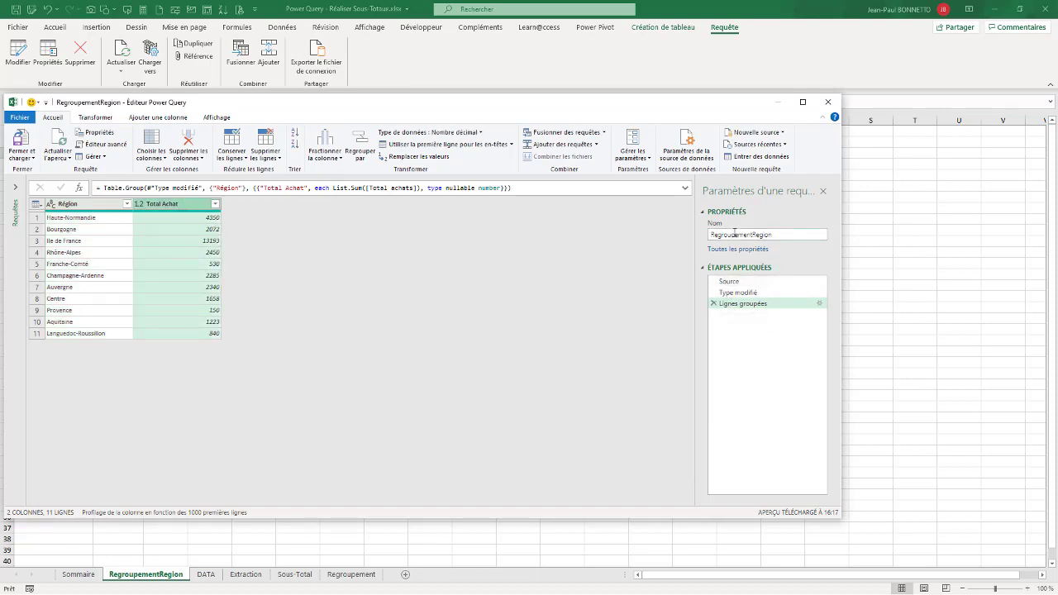
{"action": "left_click", "coordinate": [827, 102]}
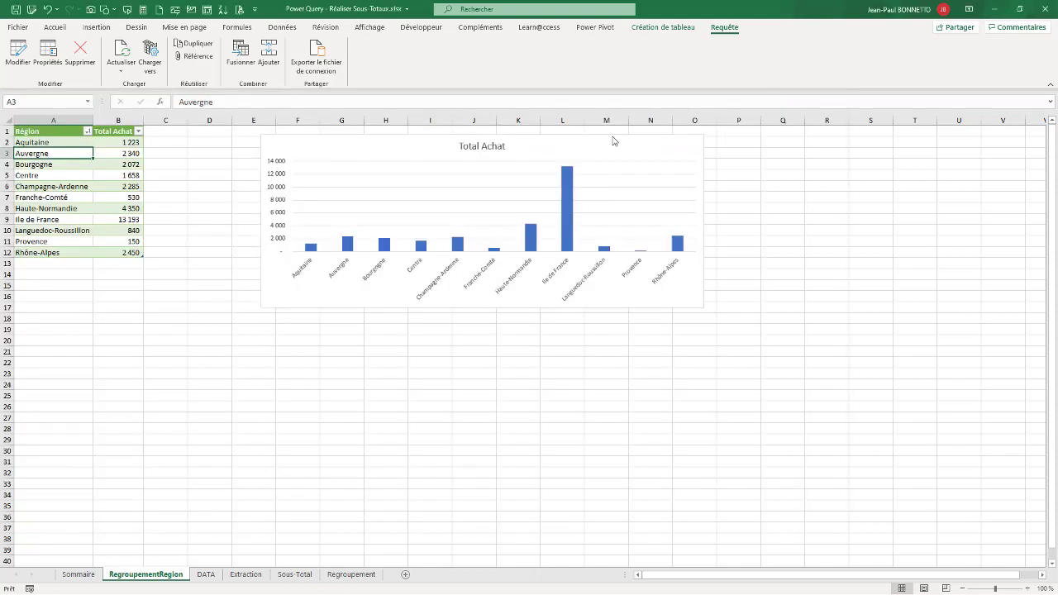
From the DATA sheet, show Requêtes et connexions and choose Modifier on RegroupementRegion
{"action": "left_click", "coordinate": [207, 574]}
{"action": "left_click", "coordinate": [257, 261]}
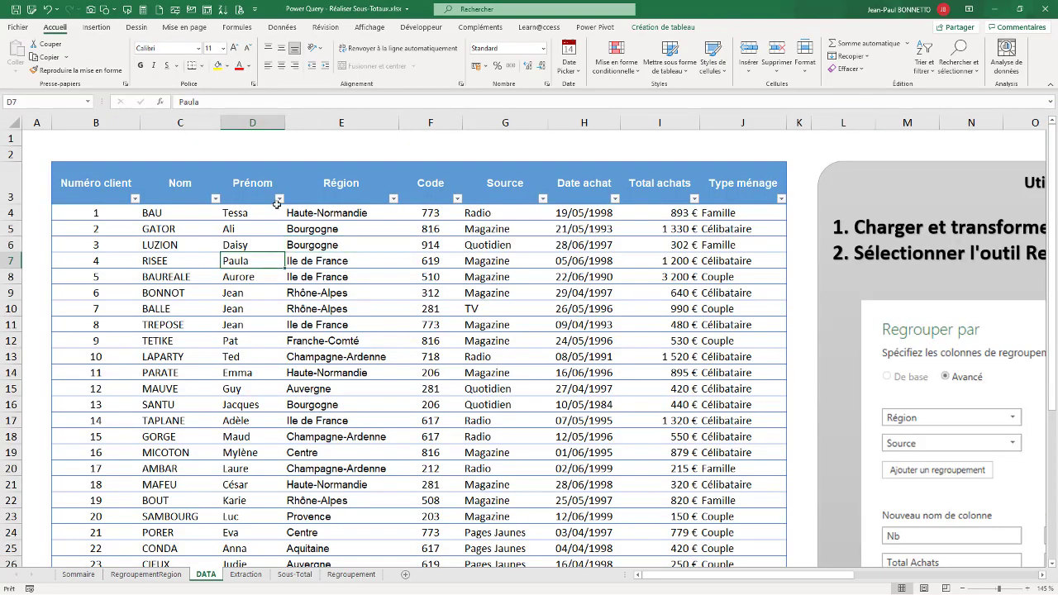
{"action": "left_click", "coordinate": [282, 27]}
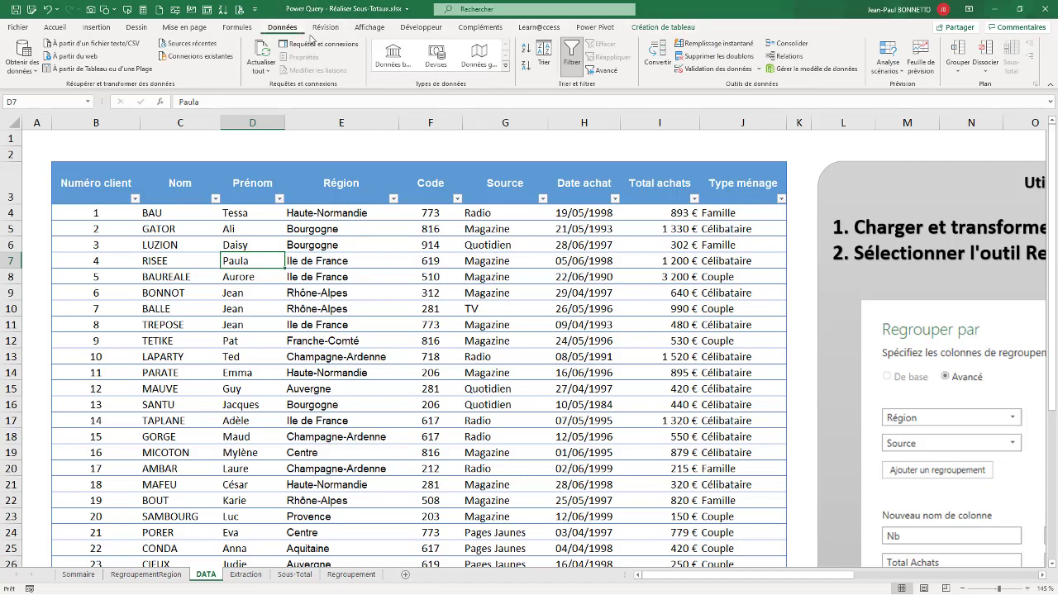
{"action": "left_click", "coordinate": [318, 44]}
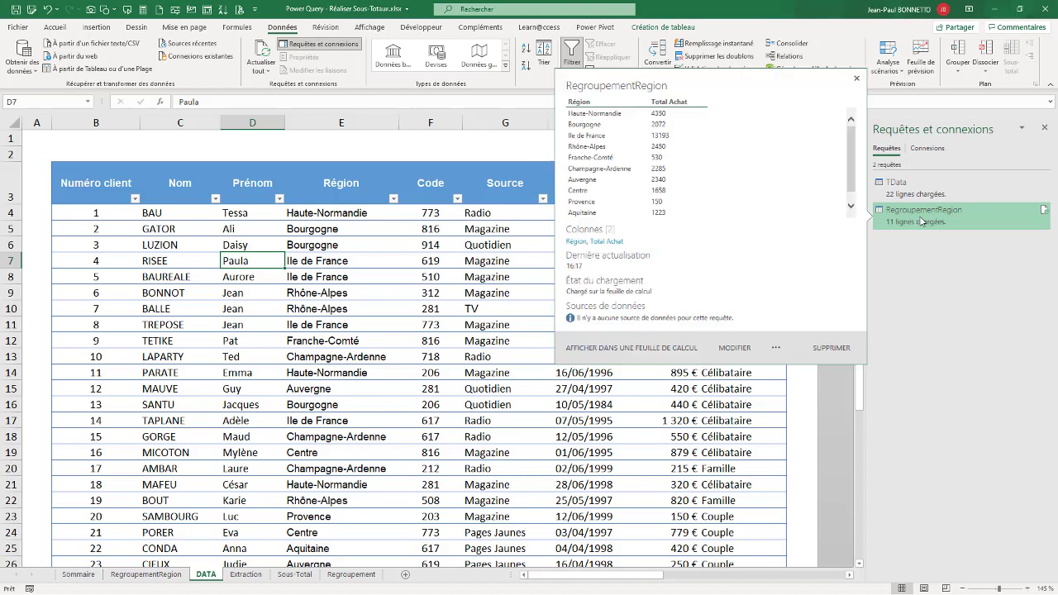
{"action": "right_click", "coordinate": [922, 220]}
{"action": "left_click", "coordinate": [949, 250]}
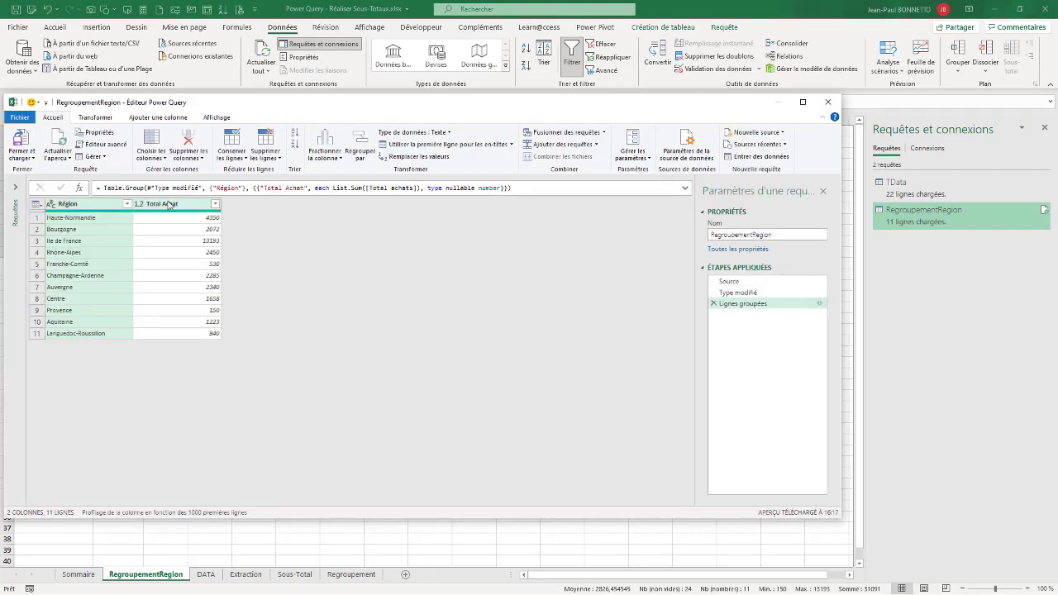
In the advanced Lignes groupées settings, add Source as a second grouping column after Région
{"action": "left_click", "coordinate": [819, 304]}
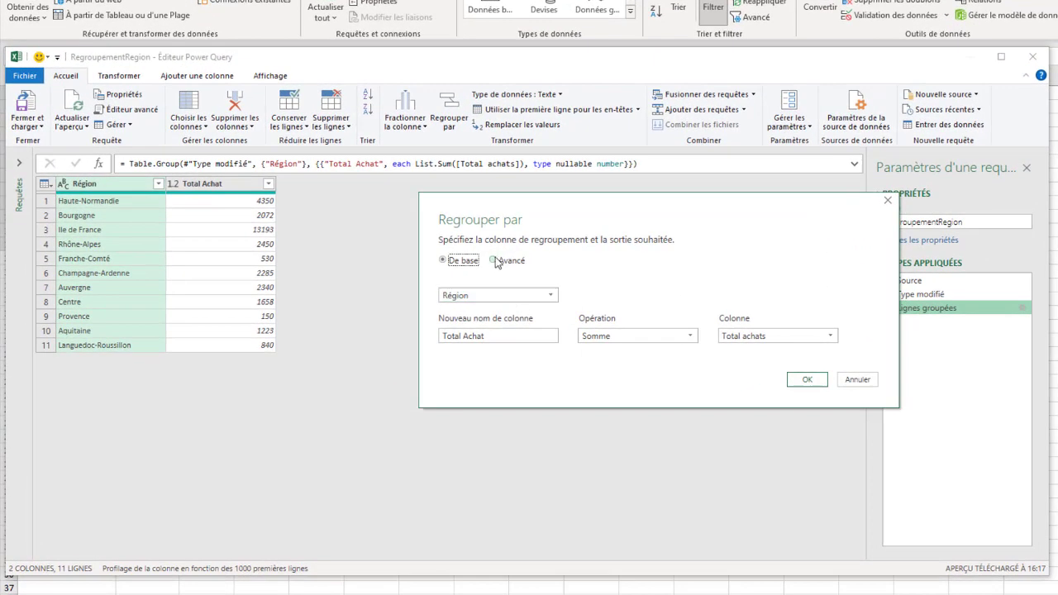
{"action": "left_click", "coordinate": [496, 261]}
{"action": "left_click", "coordinate": [506, 322]}
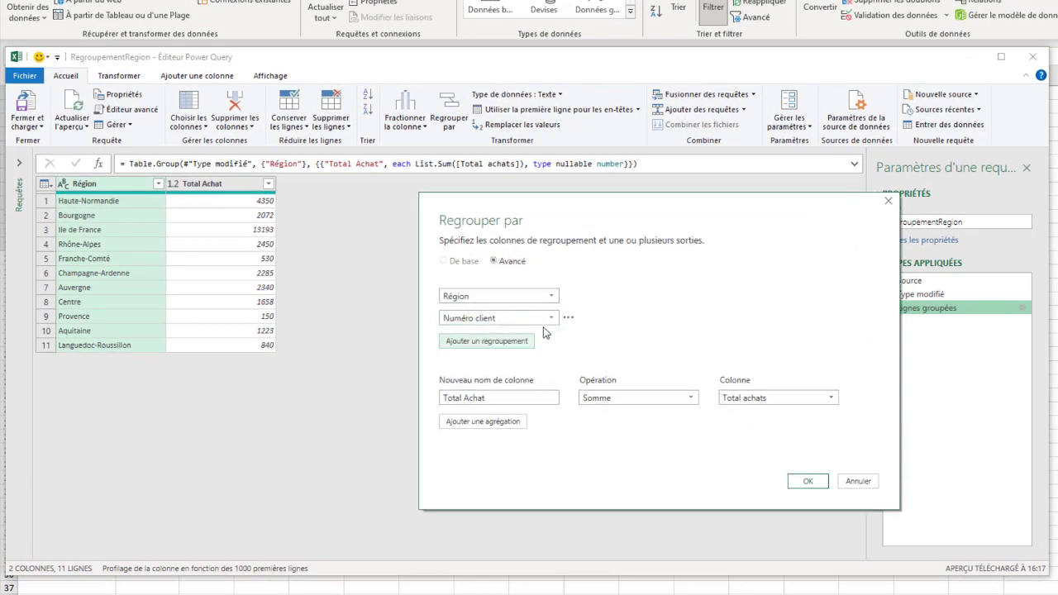
{"action": "left_click", "coordinate": [554, 319]}
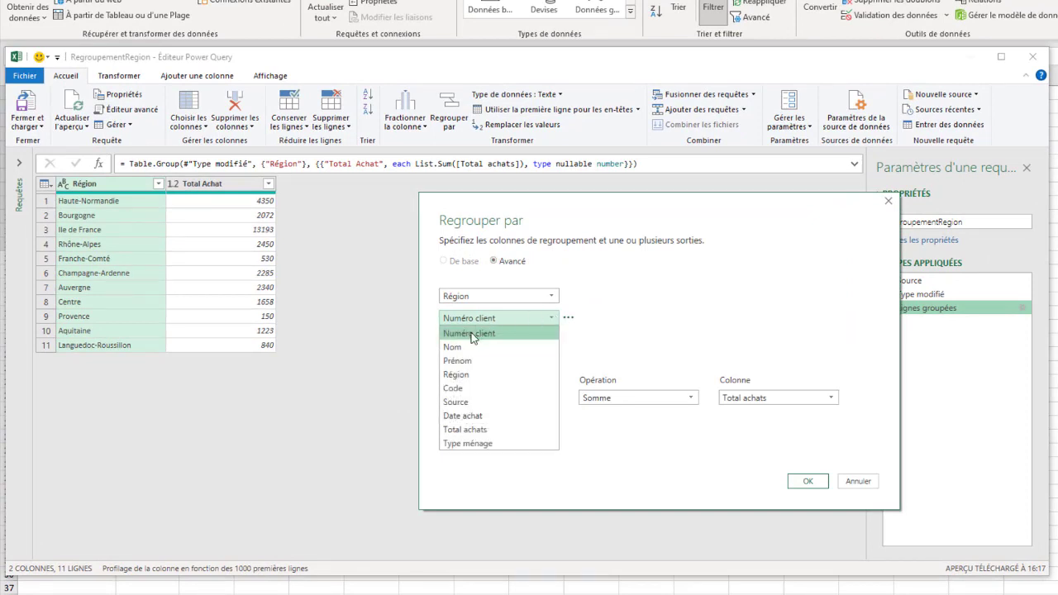
{"action": "left_click", "coordinate": [454, 402]}
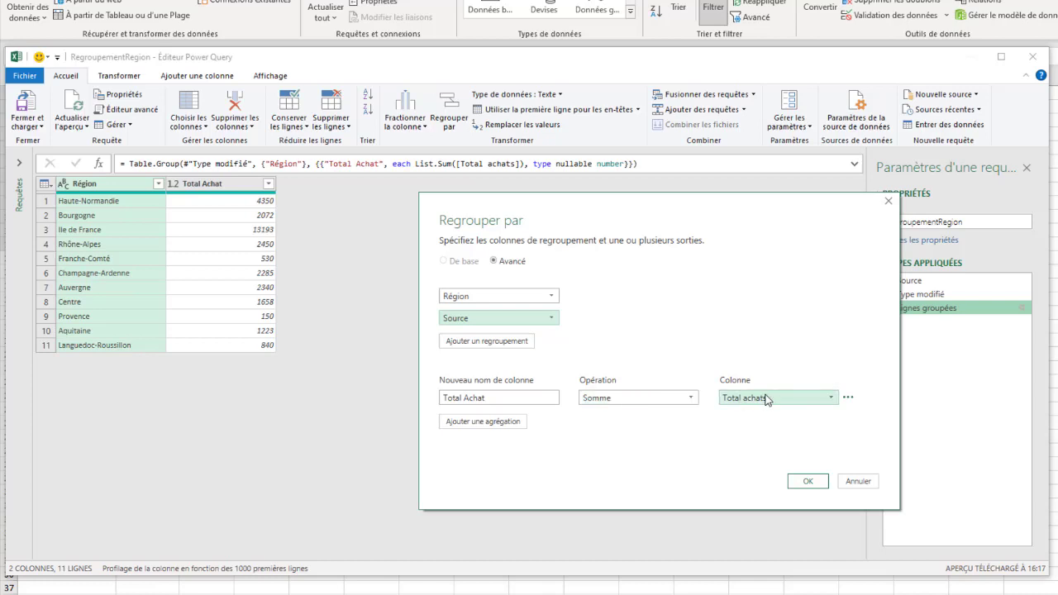
Add an Nb Cdme aggregation using Compter les lignes and apply the grouping
{"action": "left_click", "coordinate": [483, 422]}
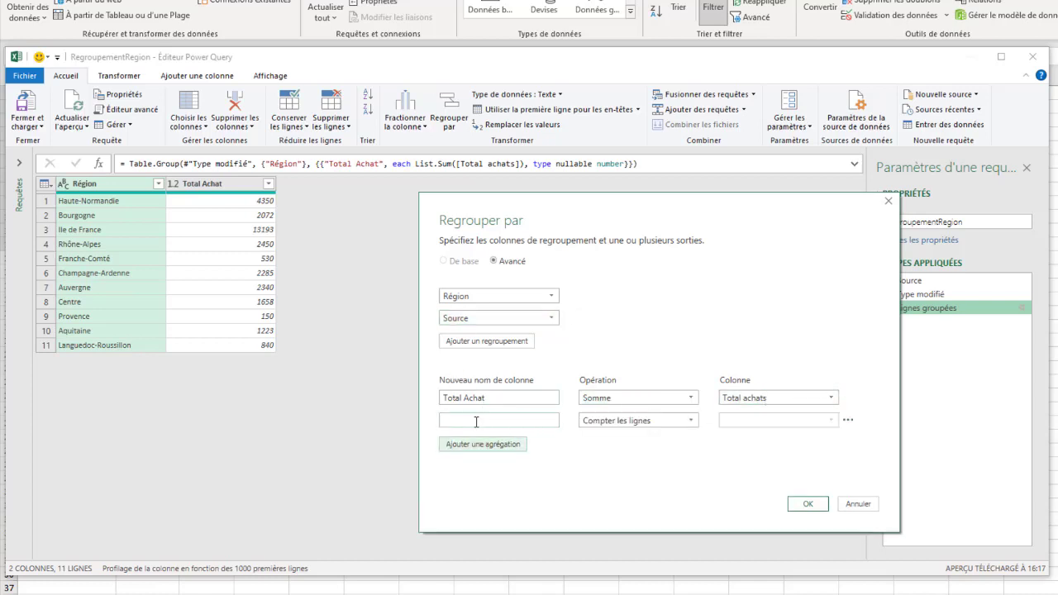
{"action": "left_click", "coordinate": [475, 423]}
{"action": "type", "text": "dme"}
{"action": "left_click", "coordinate": [691, 422]}
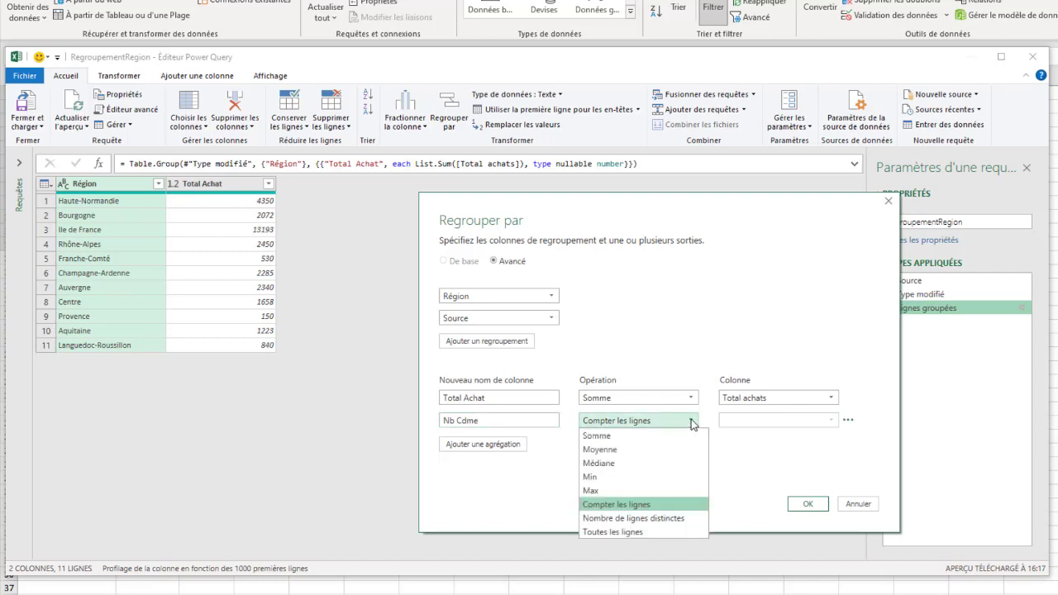
{"action": "left_click", "coordinate": [691, 420]}
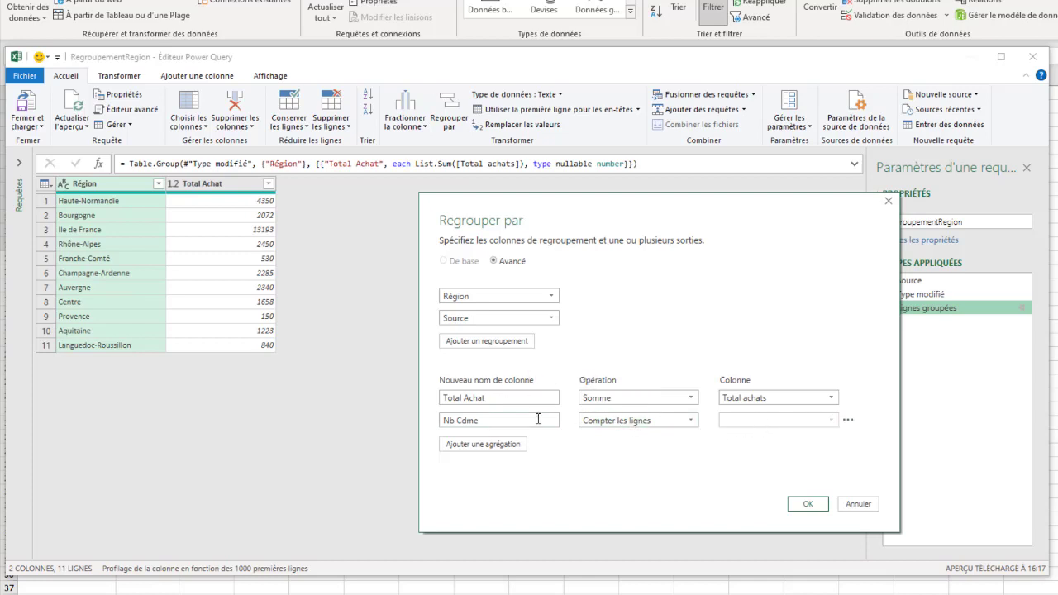
{"action": "left_click", "coordinate": [490, 422]}
{"action": "left_click", "coordinate": [808, 504]}
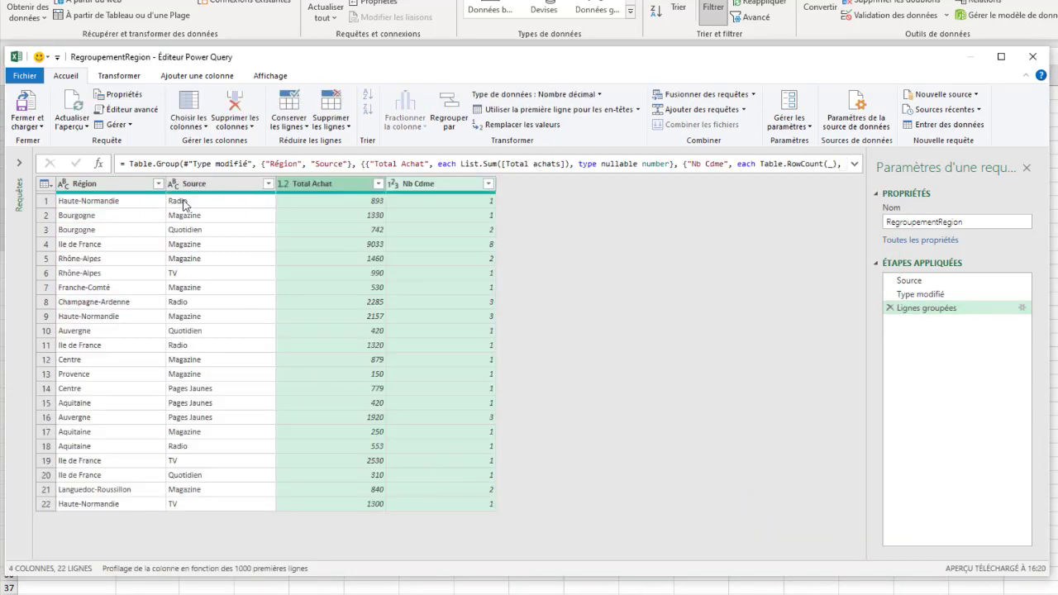
Close the query editor, then move the Total Achat chart down-left and widen it
{"action": "left_click", "coordinate": [100, 417]}
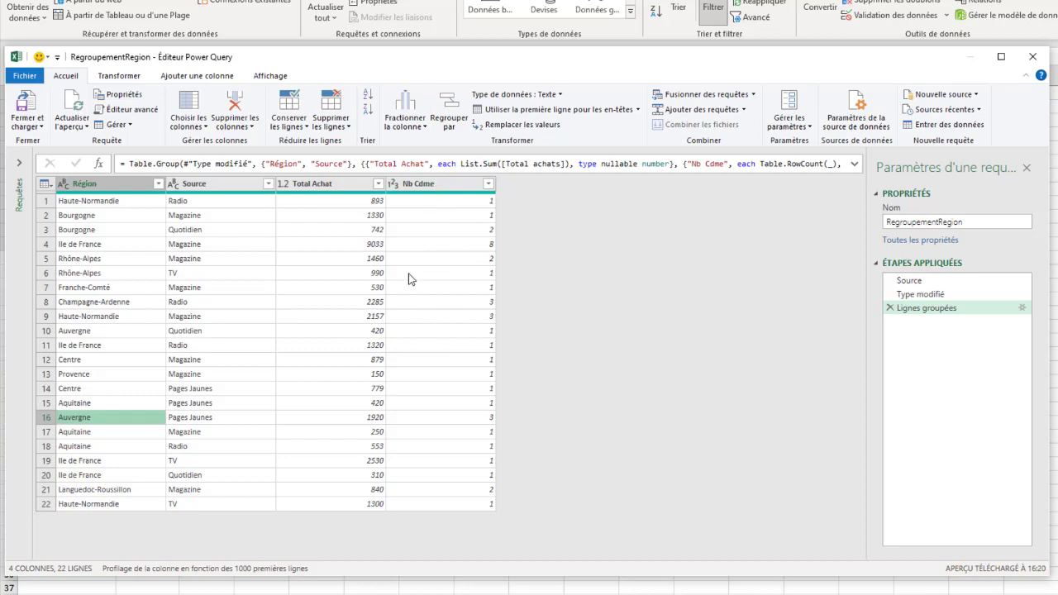
{"action": "left_click", "coordinate": [18, 103]}
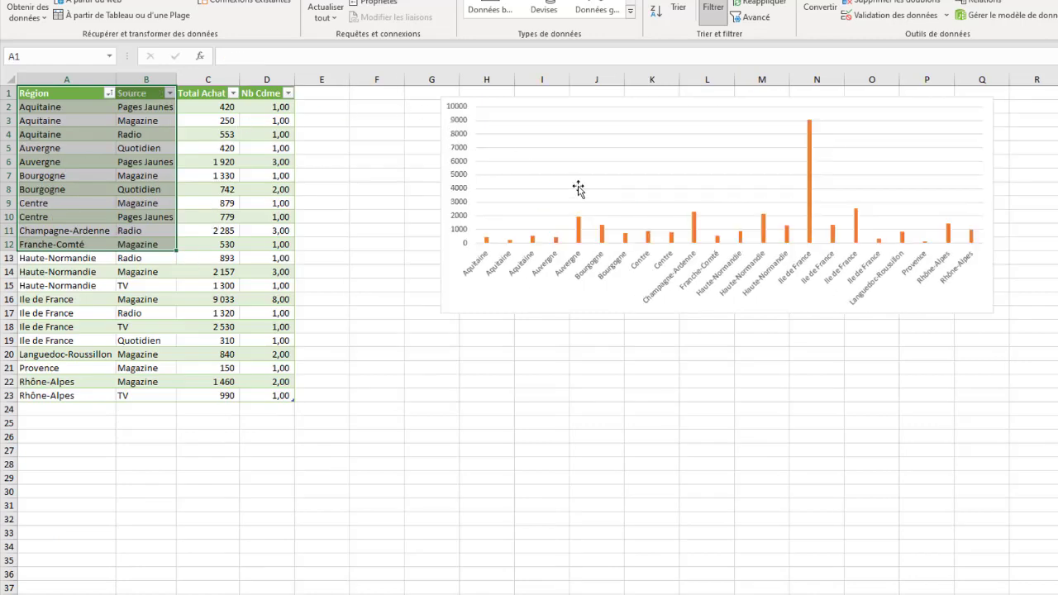
{"action": "left_click_drag", "start_coordinate": [598, 312], "coordinate": [576, 341]}
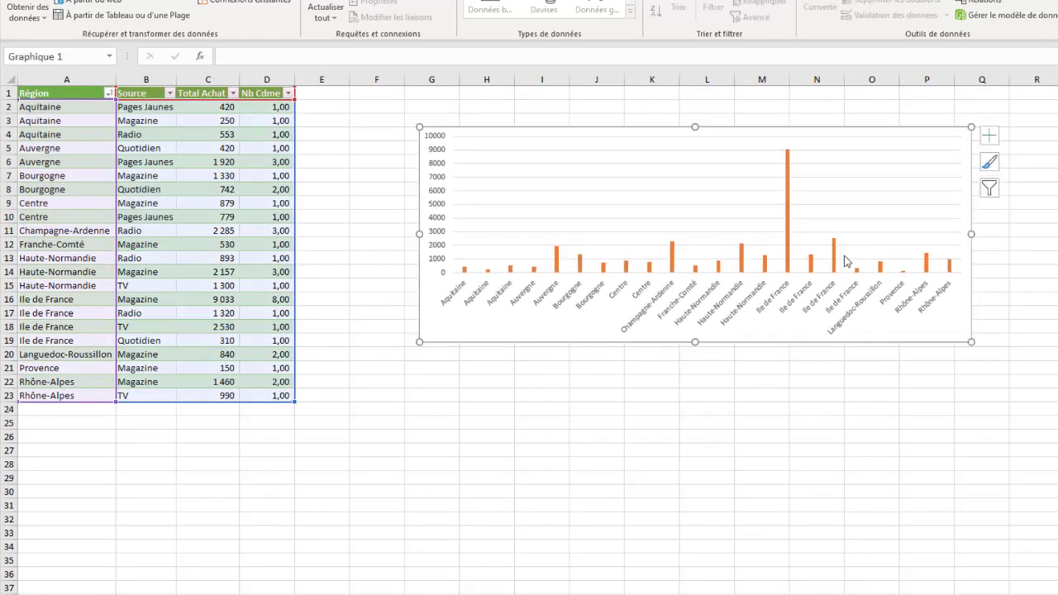
{"action": "left_click_drag", "start_coordinate": [971, 234], "coordinate": [1005, 234]}
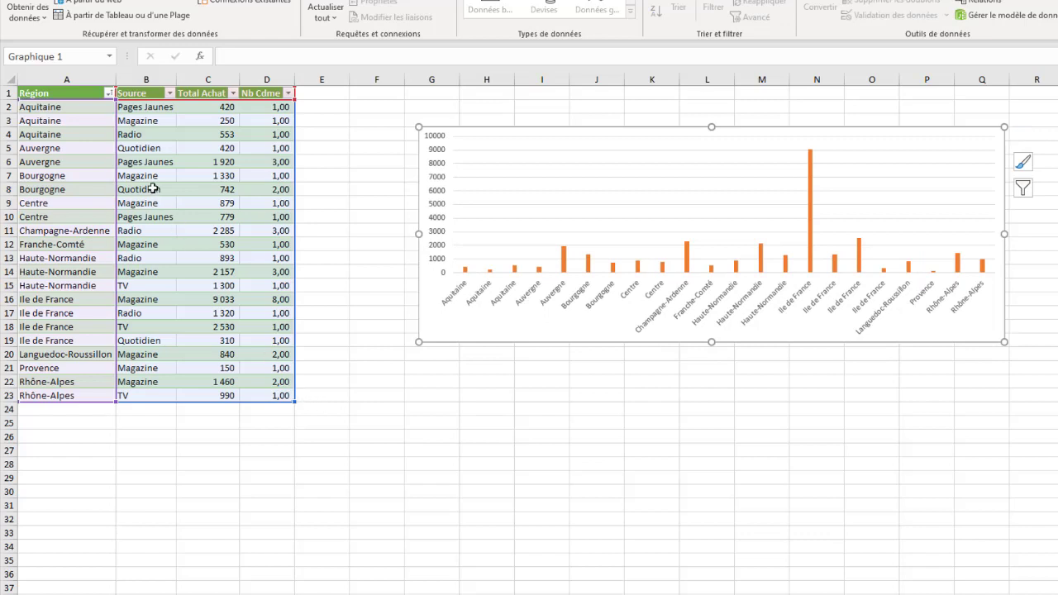
Review the grouped table's rows, such as Aquitaine Radio and Auvergne Pages Jaunes
{"action": "left_click", "coordinate": [151, 189]}
{"action": "left_click", "coordinate": [145, 138]}
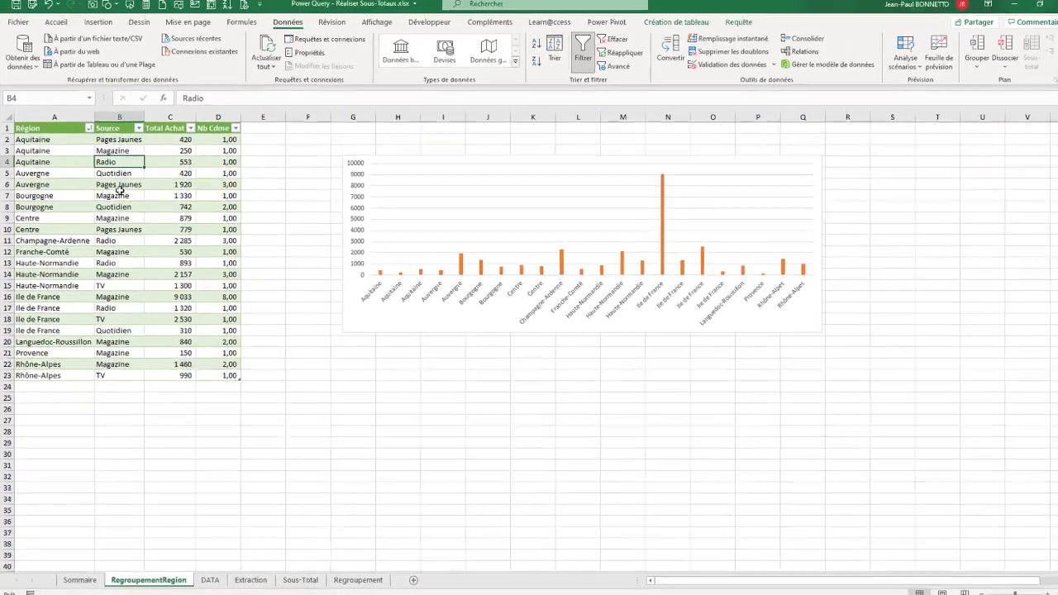
{"action": "left_click", "coordinate": [115, 187]}
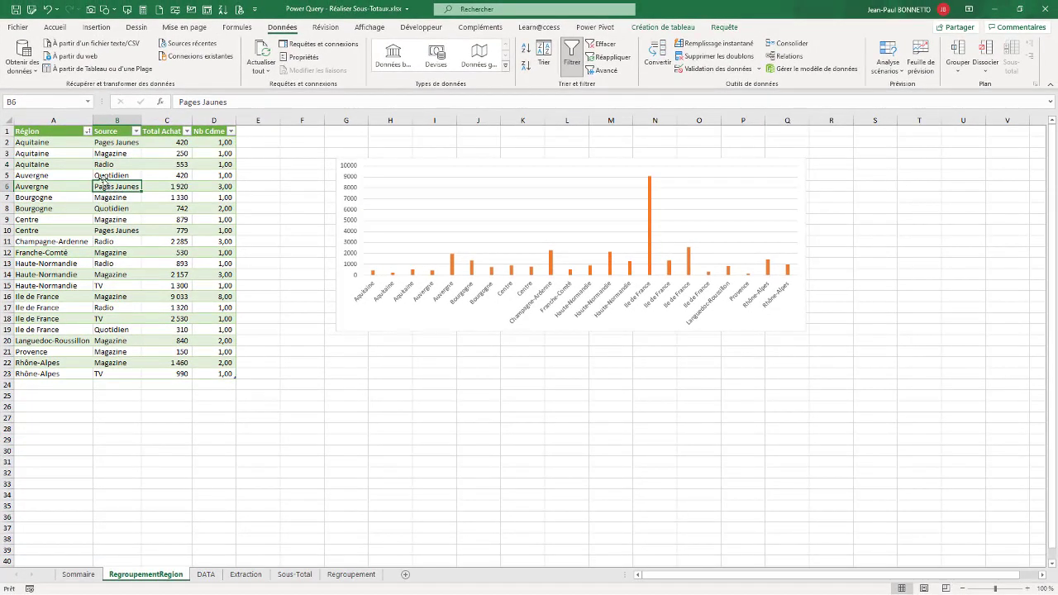
{"action": "mouse_move", "coordinate": [37, 143]}
{"action": "left_mouse_down"}
{"action": "mouse_move", "coordinate": [184, 165]}
{"action": "mouse_move", "coordinate": [228, 377]}
{"action": "left_mouse_up"}
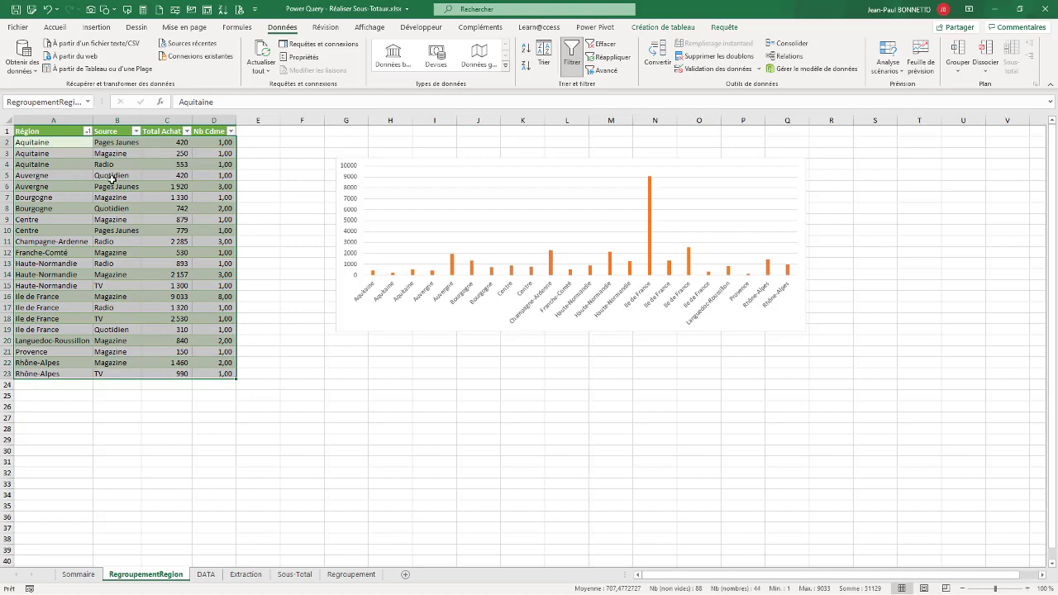
{"action": "left_click", "coordinate": [112, 179]}
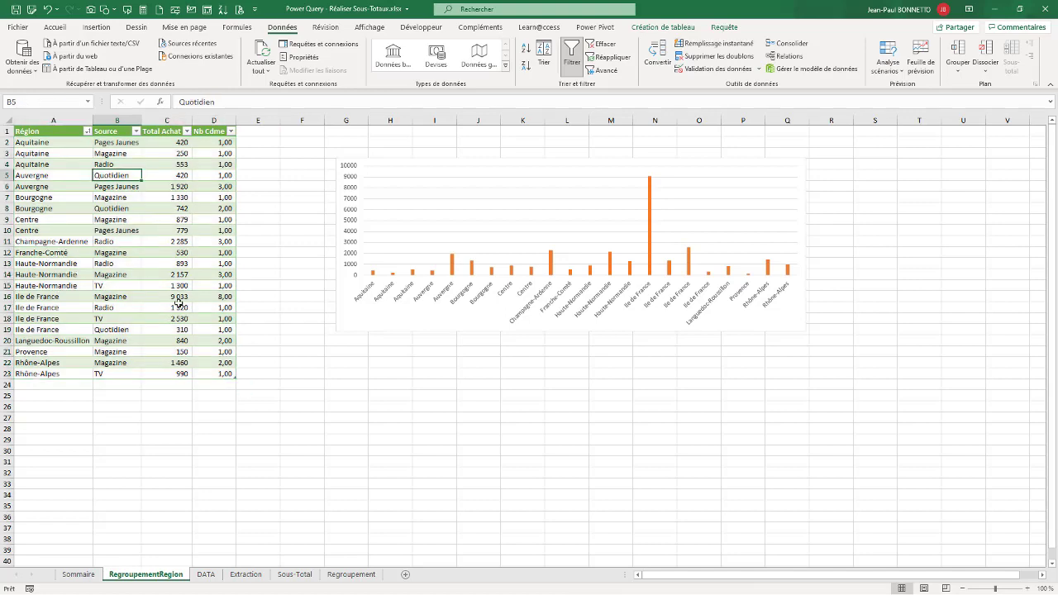
{"action": "left_click", "coordinate": [295, 573]}
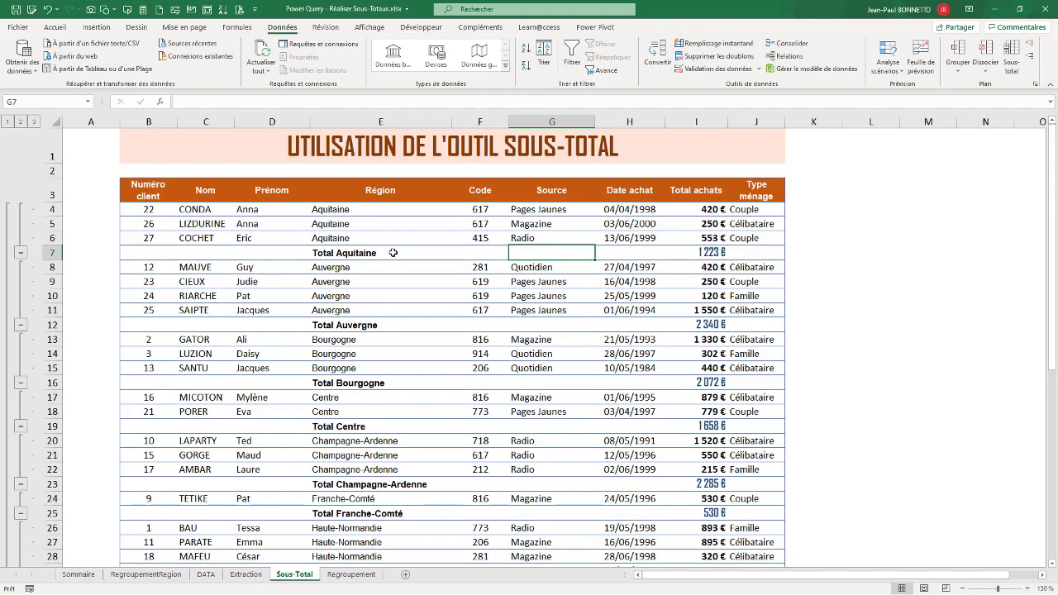
{"action": "left_click", "coordinate": [356, 281]}
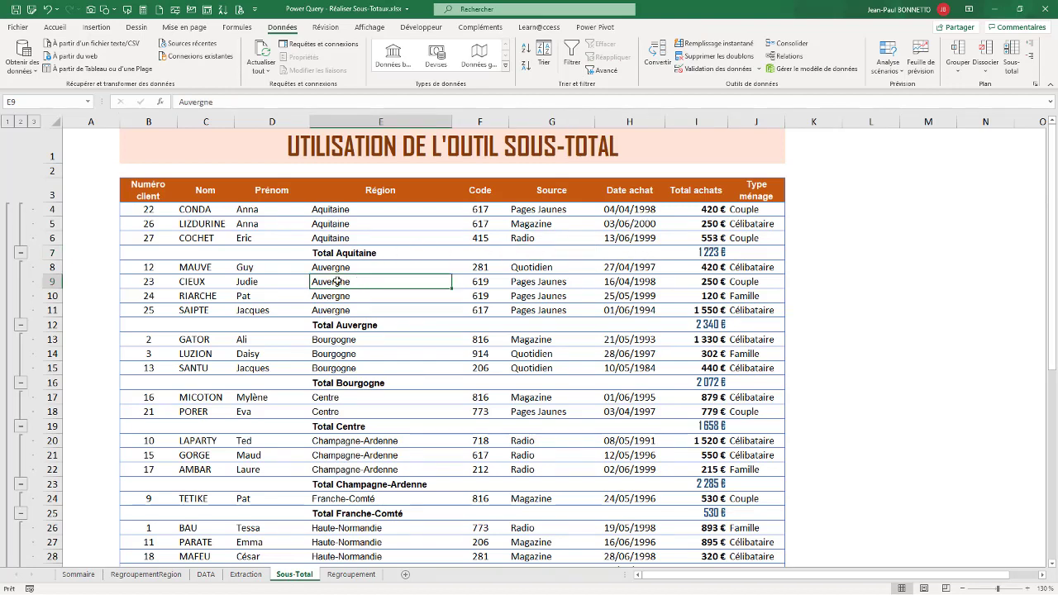
{"action": "left_click", "coordinate": [639, 254]}
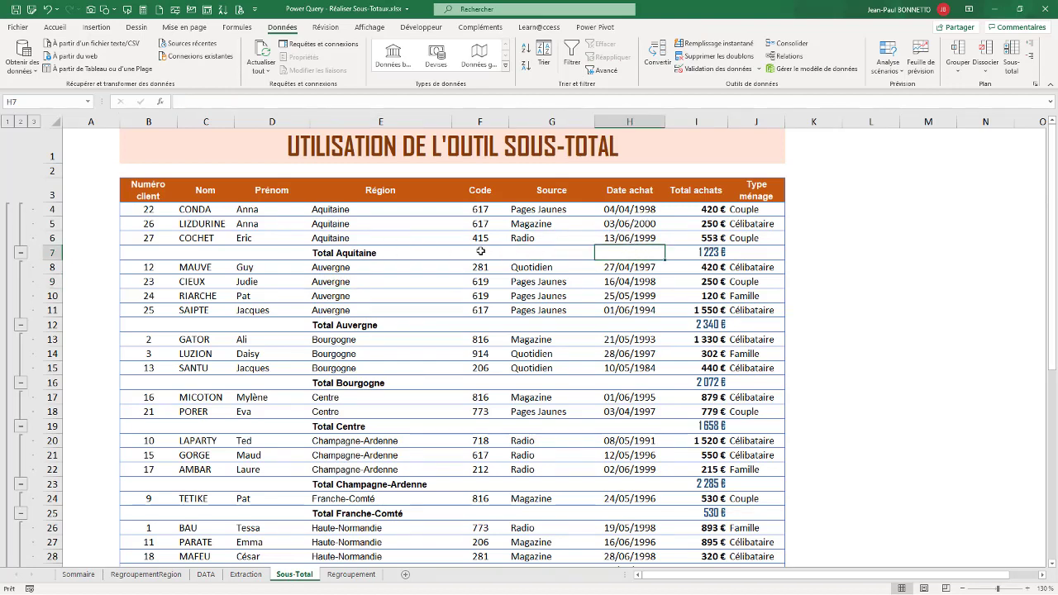
{"action": "left_click", "coordinate": [352, 253]}
{"action": "left_click", "coordinate": [351, 573]}
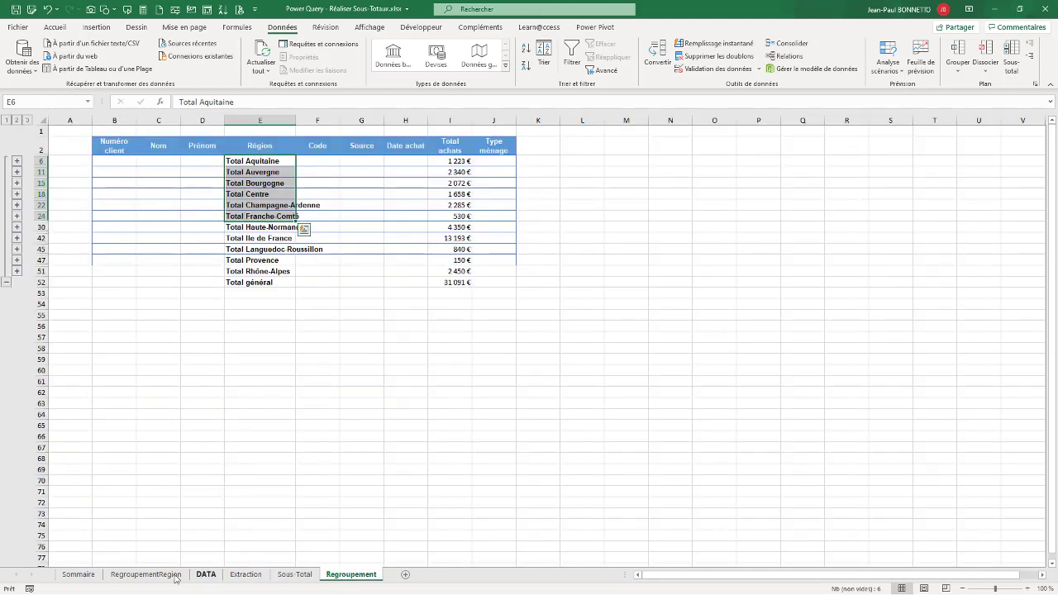
{"action": "left_click", "coordinate": [145, 574]}
{"action": "left_click", "coordinate": [124, 208]}
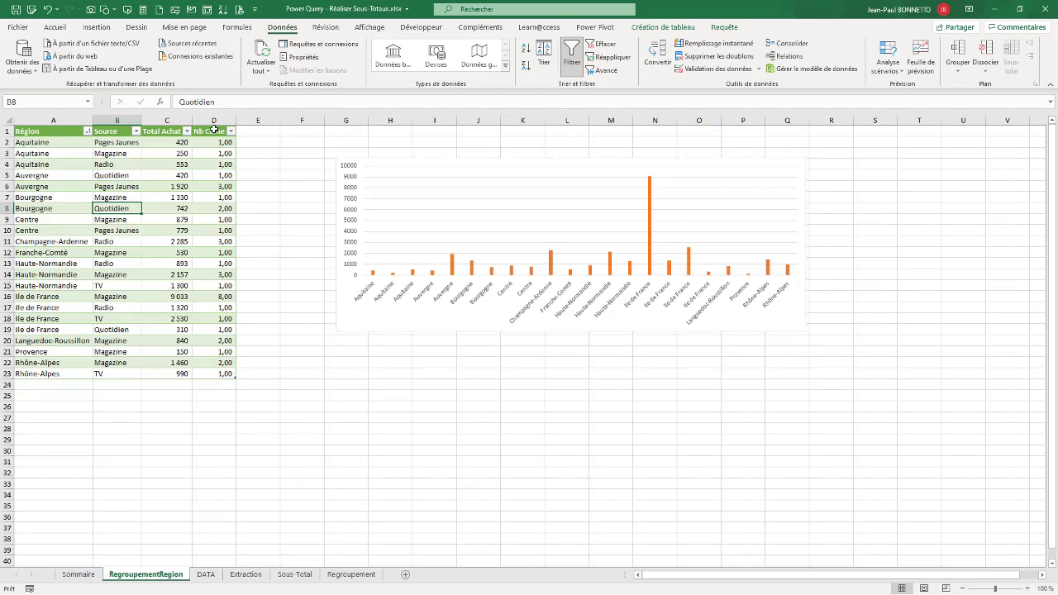
Format the Nb Cdme counts as whole numbers by removing two decimals
{"action": "left_click", "coordinate": [214, 124]}
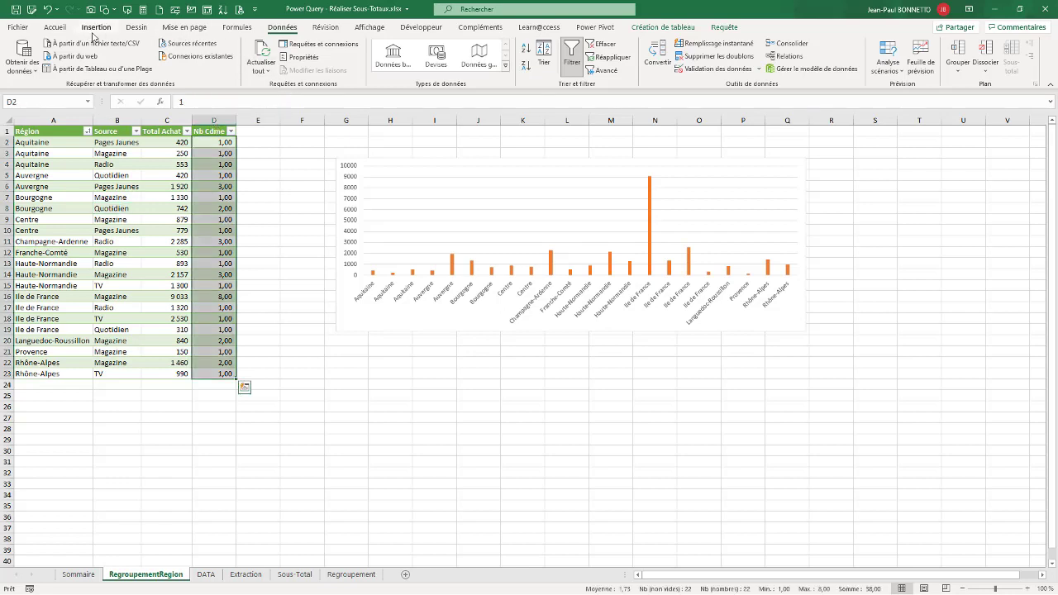
{"action": "left_click", "coordinate": [54, 27]}
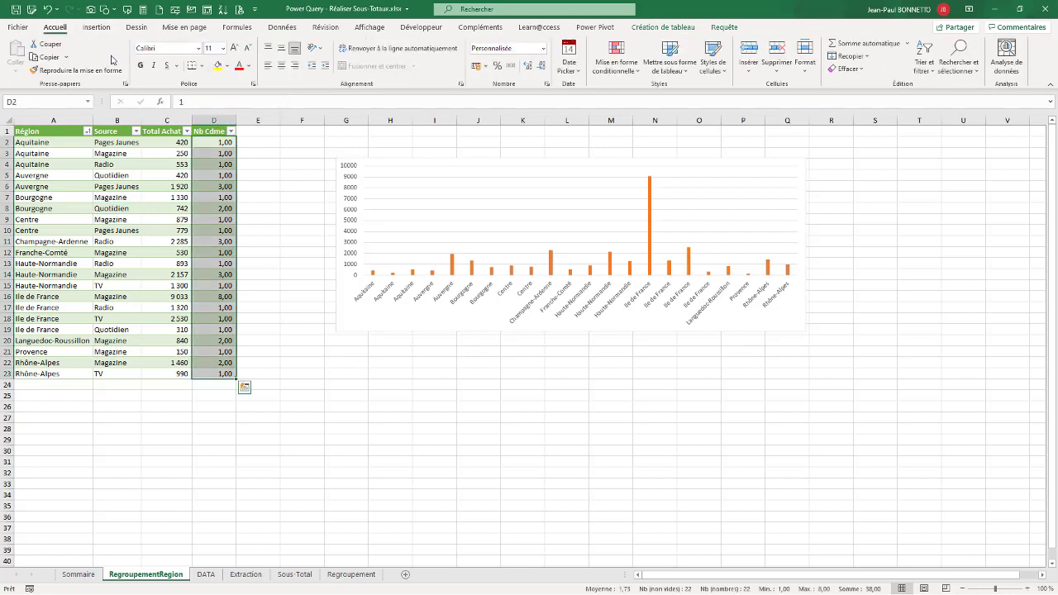
{"action": "left_click", "coordinate": [326, 66]}
{"action": "left_click", "coordinate": [542, 66]}
{"action": "left_click", "coordinate": [543, 69]}
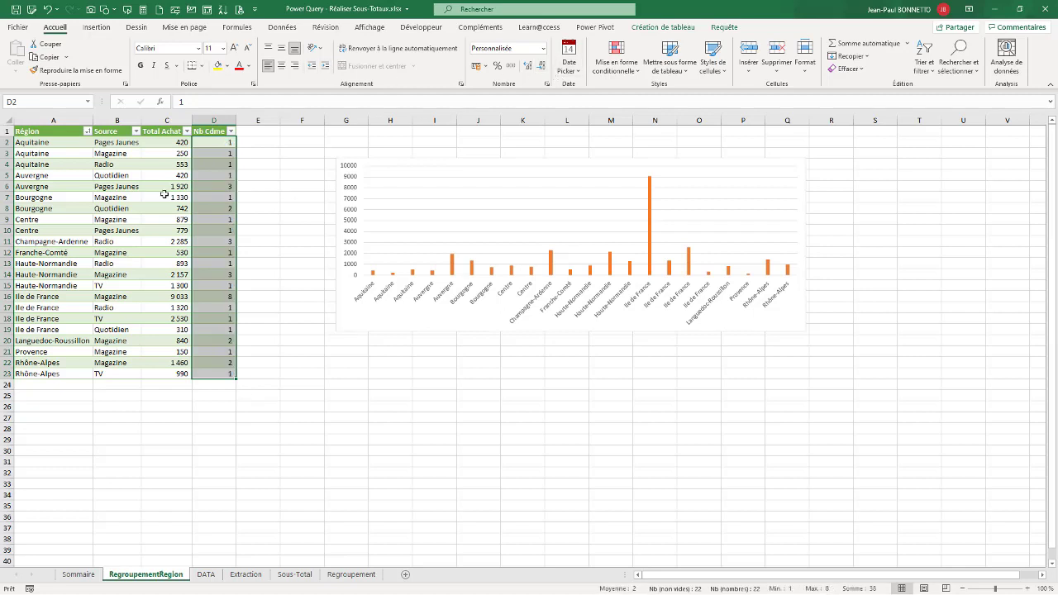
{"action": "left_click", "coordinate": [115, 175]}
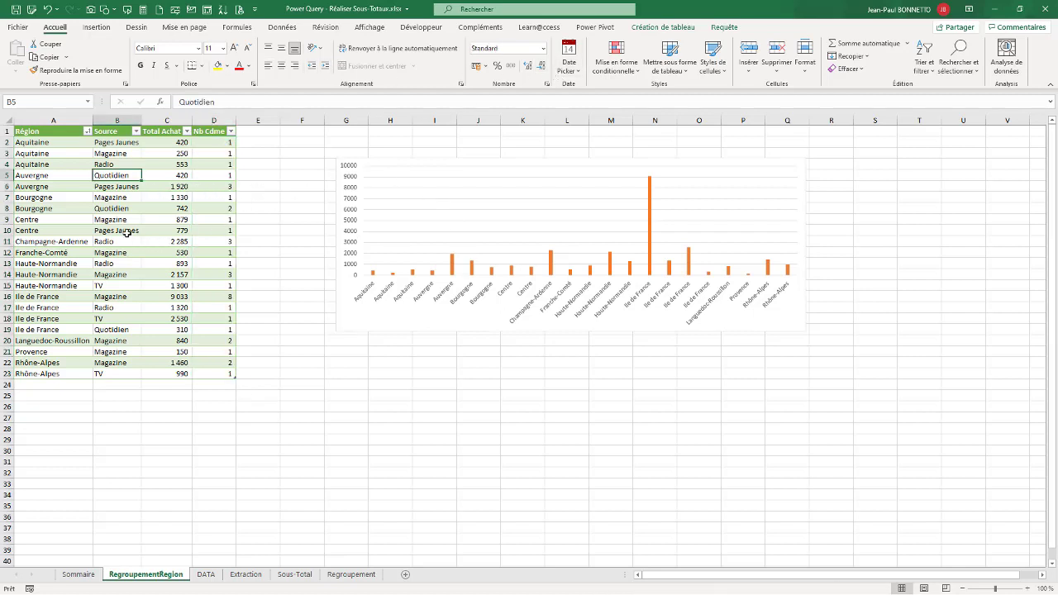
Check the Centre Pages Jaunes row, then inspect the Rhône-Alpes cell on the DATA sheet
{"action": "left_click", "coordinate": [126, 233]}
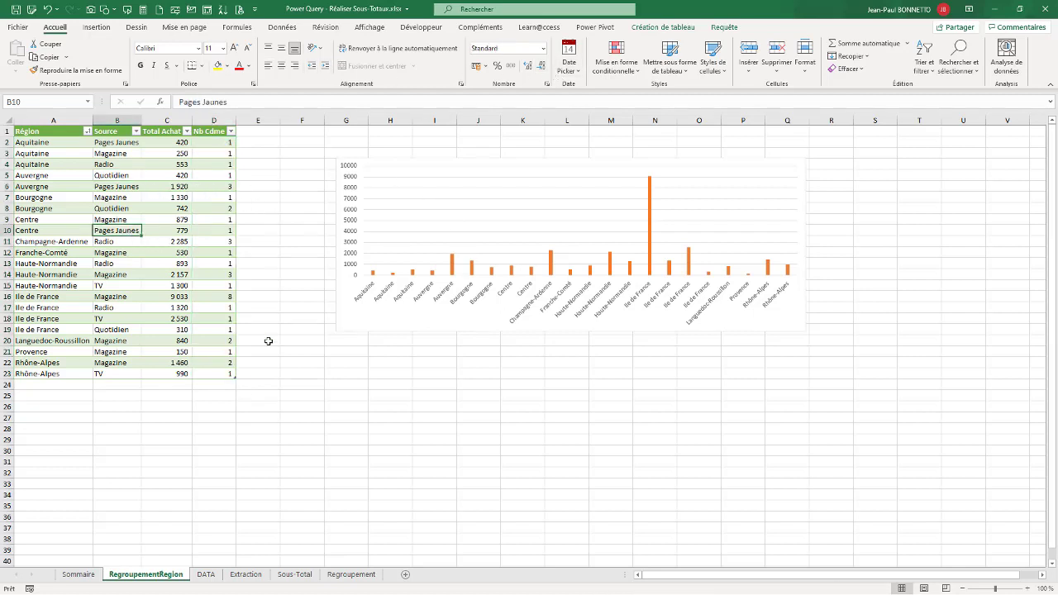
{"action": "left_click", "coordinate": [206, 574]}
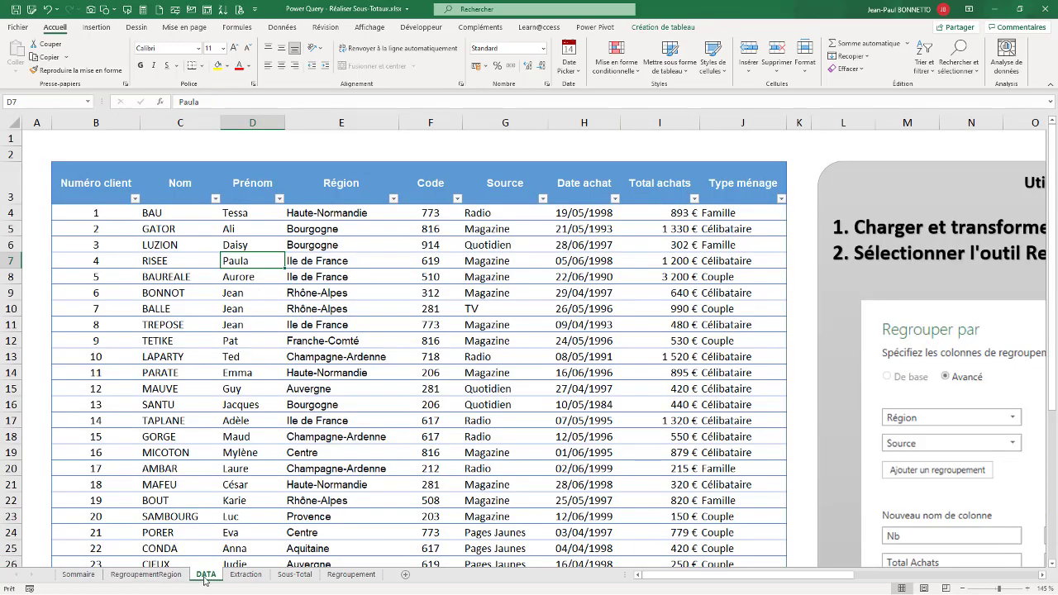
{"action": "right_click", "coordinate": [306, 312]}
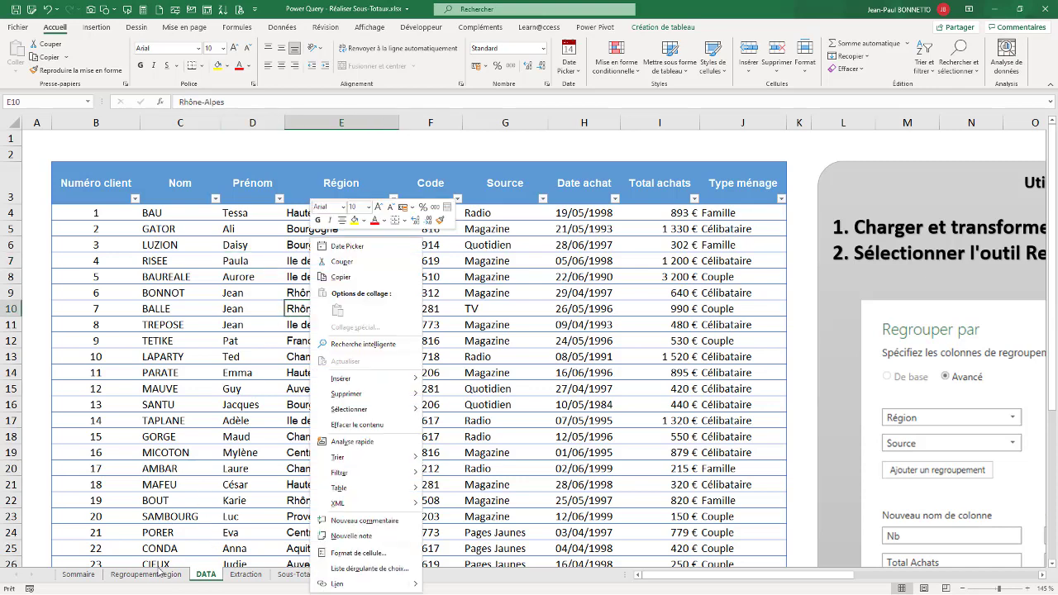
{"action": "key", "text": "Escape"}
{"action": "left_click", "coordinate": [248, 353]}
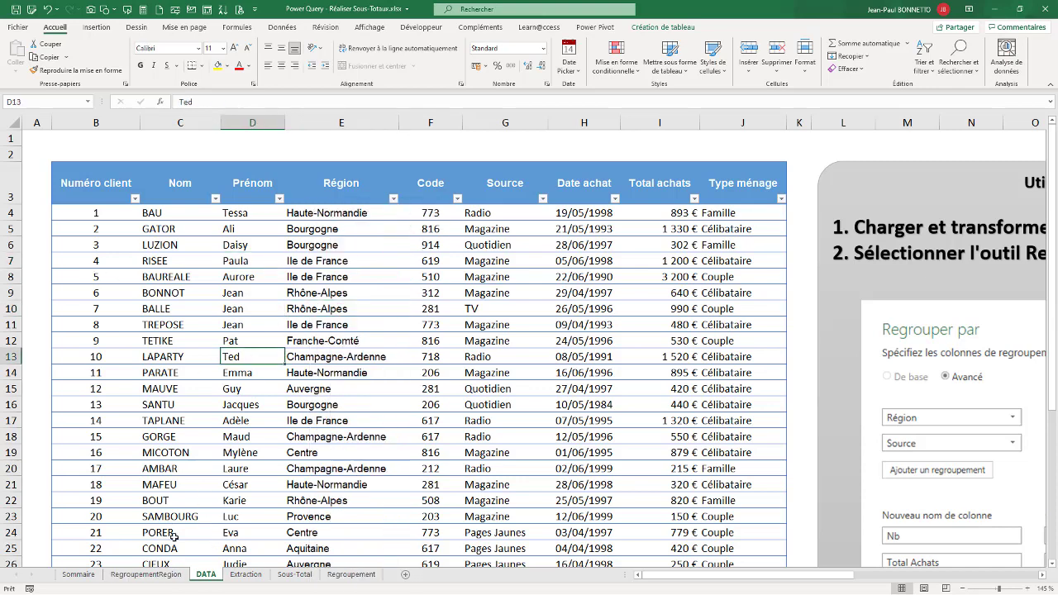
Refresh the grouped RegroupementRegion table from its query, then go to the Sommaire sheet
{"action": "left_click", "coordinate": [141, 573]}
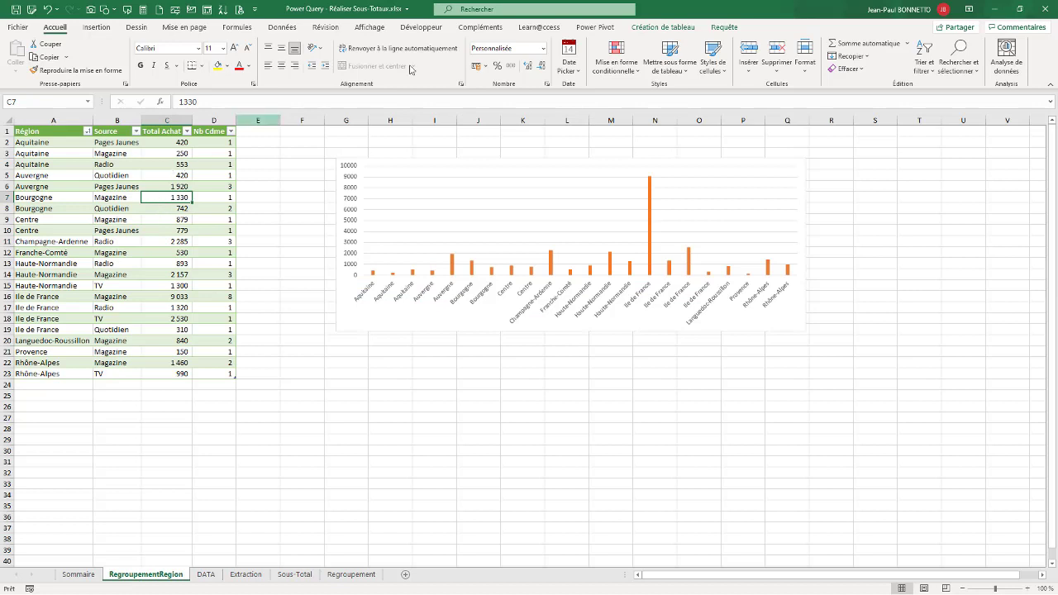
{"action": "left_click", "coordinate": [666, 30]}
{"action": "left_click", "coordinate": [277, 61]}
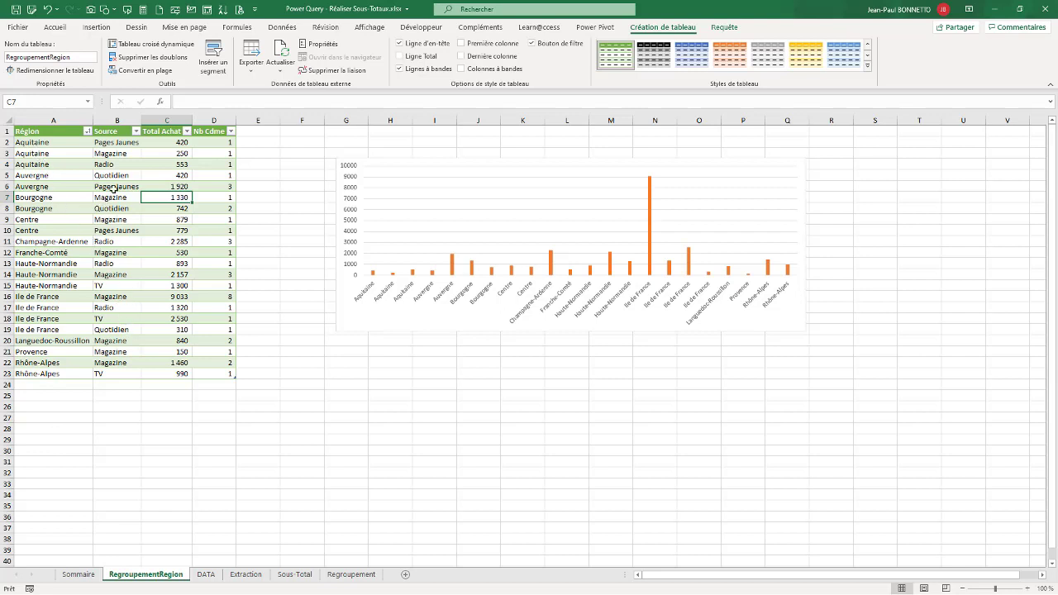
{"action": "left_click", "coordinate": [114, 189]}
{"action": "left_click", "coordinate": [78, 574]}
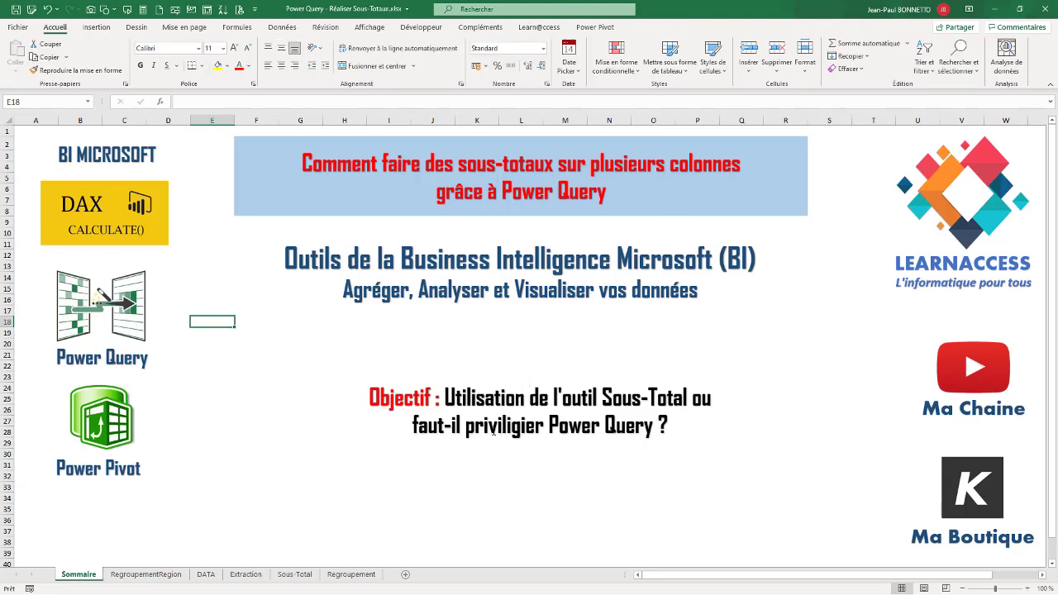
{"action": "left_click_drag", "start_coordinate": [466, 426], "coordinate": [659, 425]}
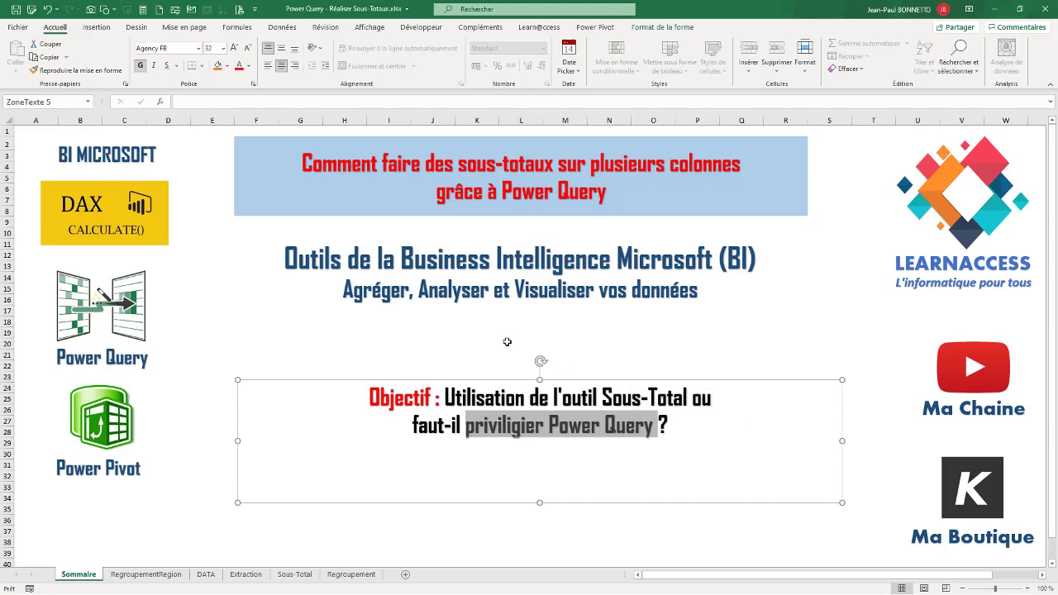
{"action": "left_click", "coordinate": [508, 343]}
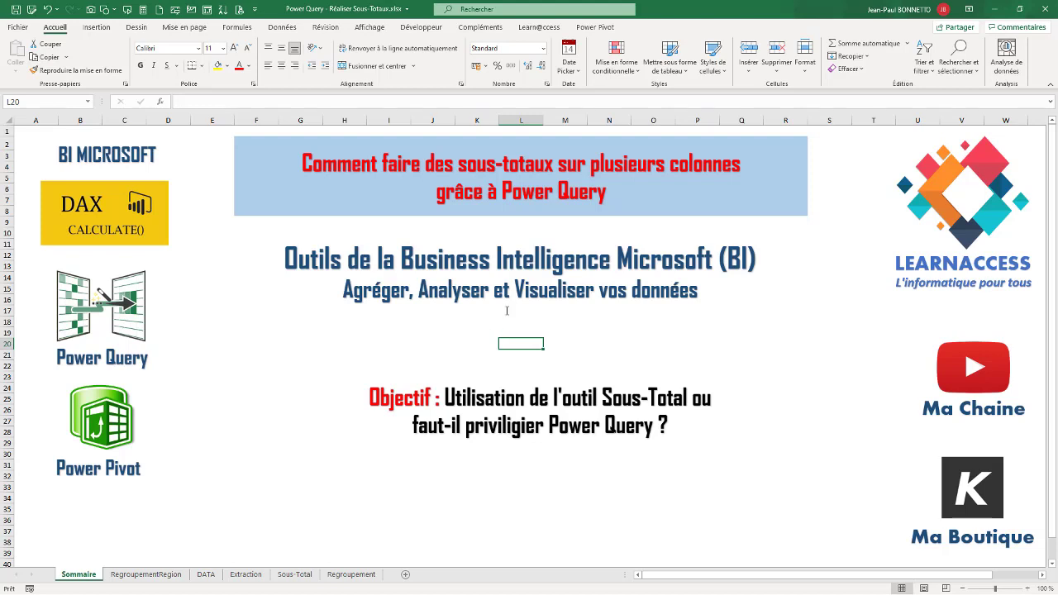
{"action": "left_click", "coordinate": [286, 345]}
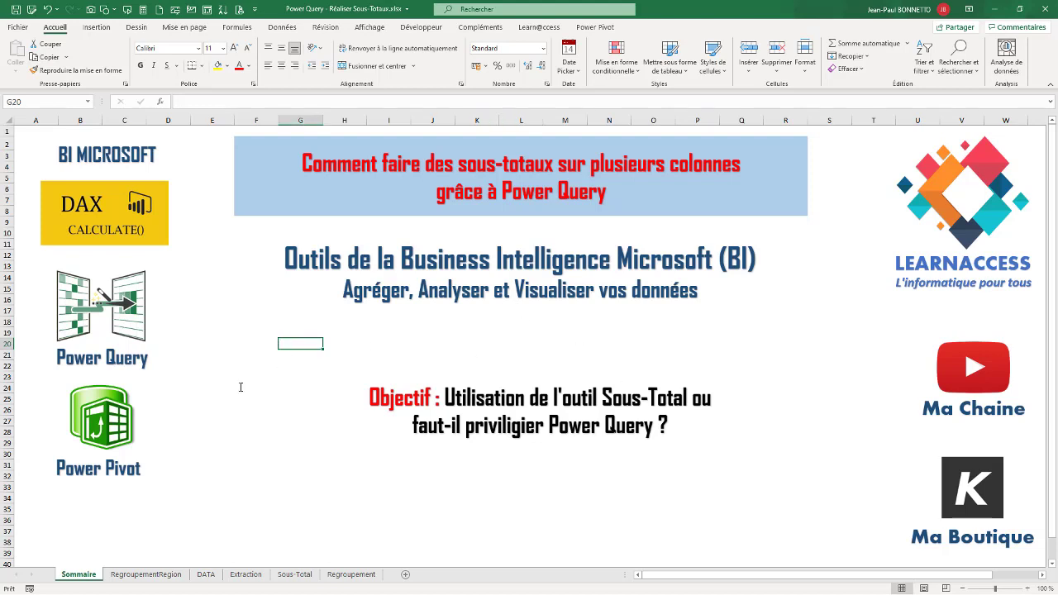